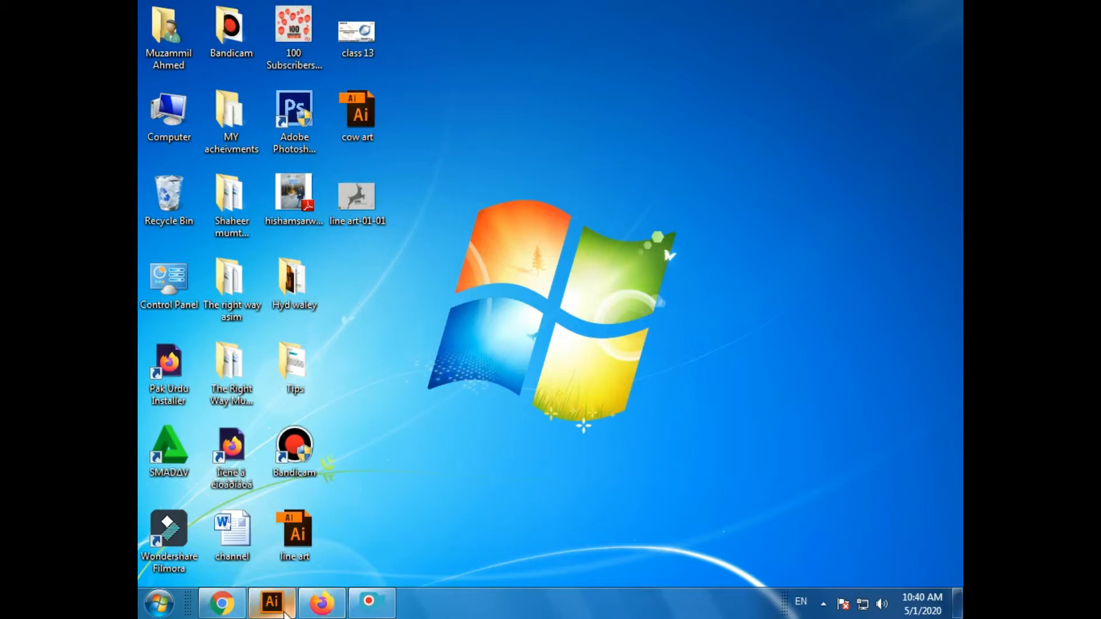
Step: Switch to Illustrator, examine the finished deer logo in line art.ai, and return to the blank document
{"action": "left_click", "coordinate": [285, 612]}
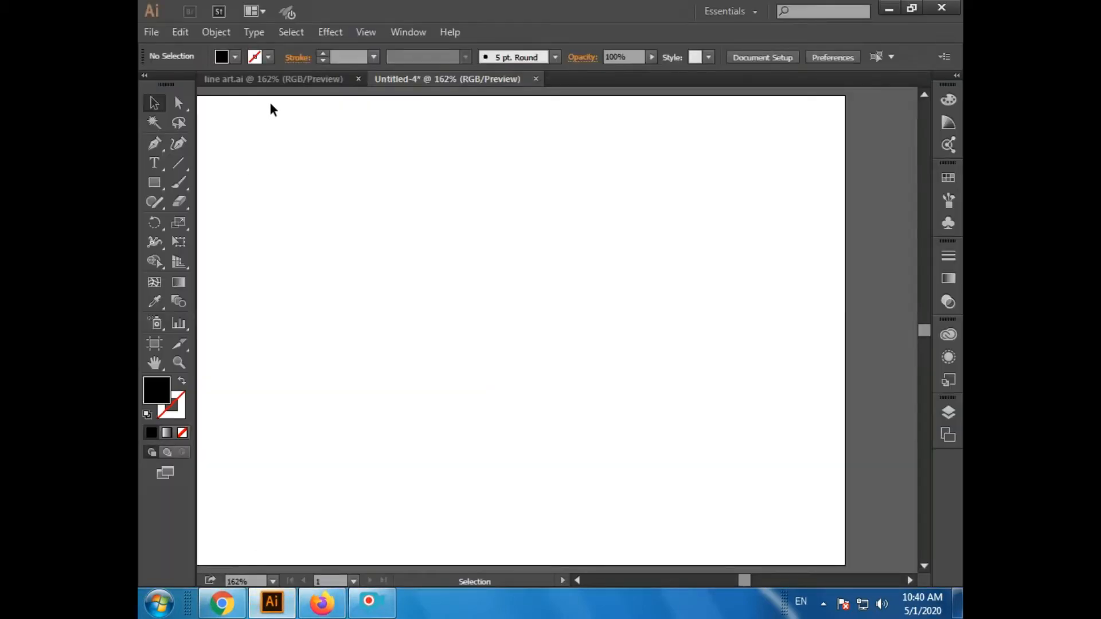
{"action": "left_click", "coordinate": [280, 81]}
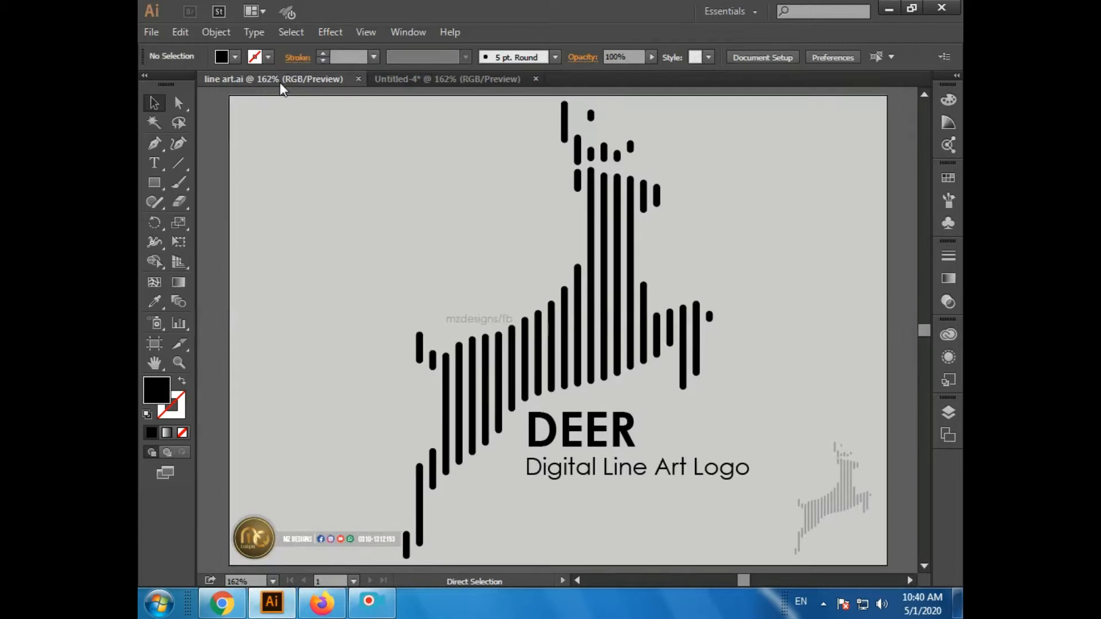
{"action": "left_click", "coordinate": [383, 78]}
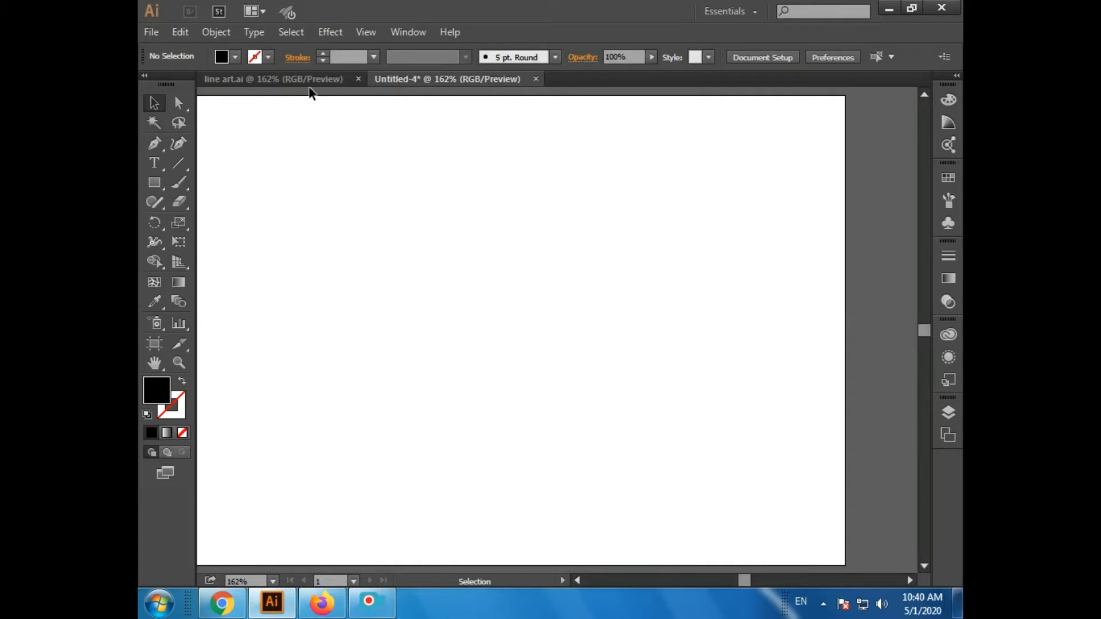
Step: Switch to Chrome, examine the leaping deer silhouette on the Pixabay page, and return to Illustrator
{"action": "left_click", "coordinate": [222, 602]}
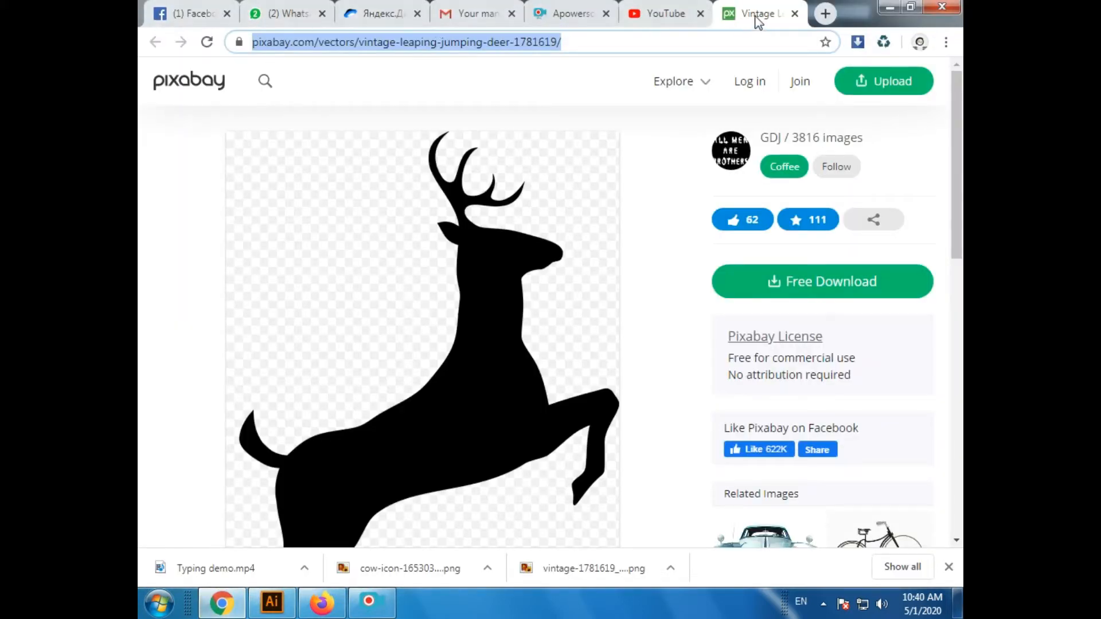
{"action": "scroll", "coordinate": [407, 342], "scroll_direction": "down", "scroll_amount": 1}
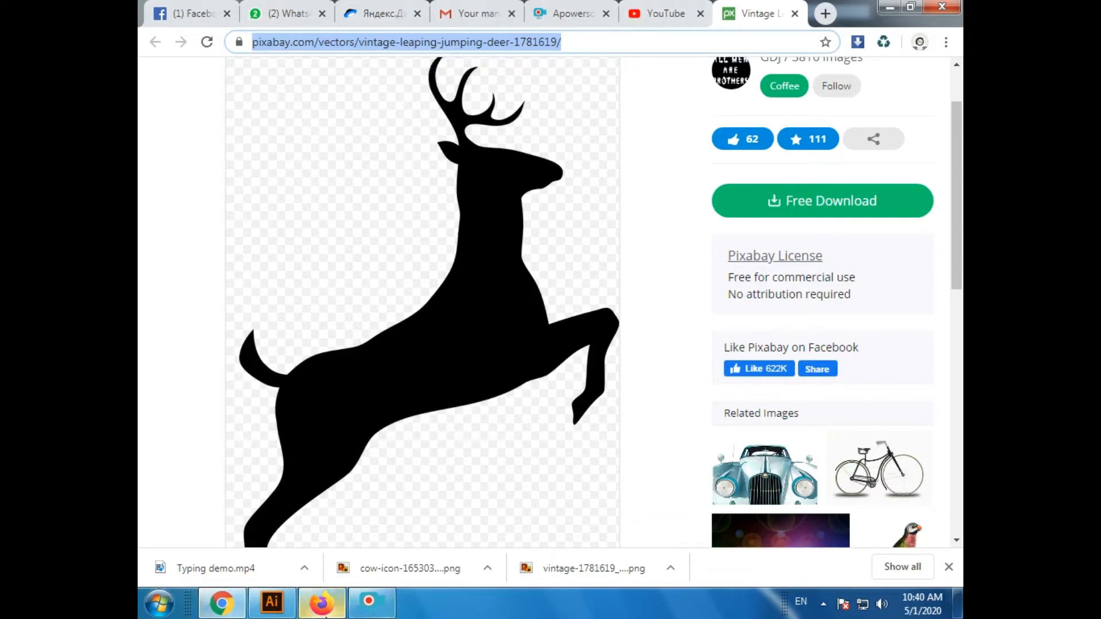
{"action": "left_click", "coordinate": [273, 602]}
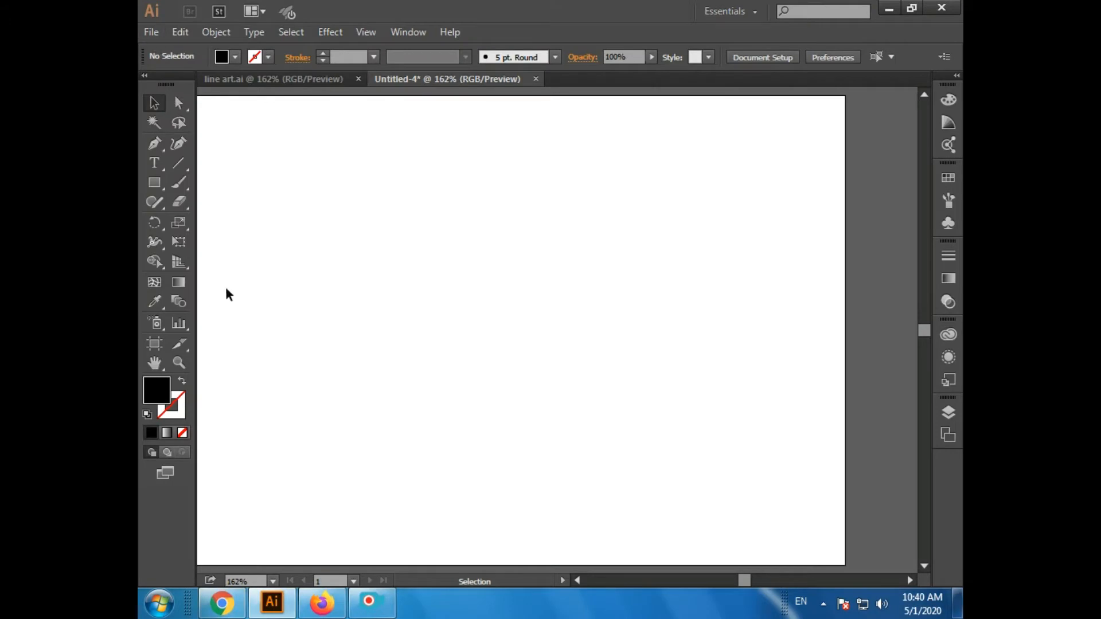
Step: Open the deer silhouette image vintage-1781619_1280 from the Downloads folder
{"action": "key", "text": "ctrl+o"}
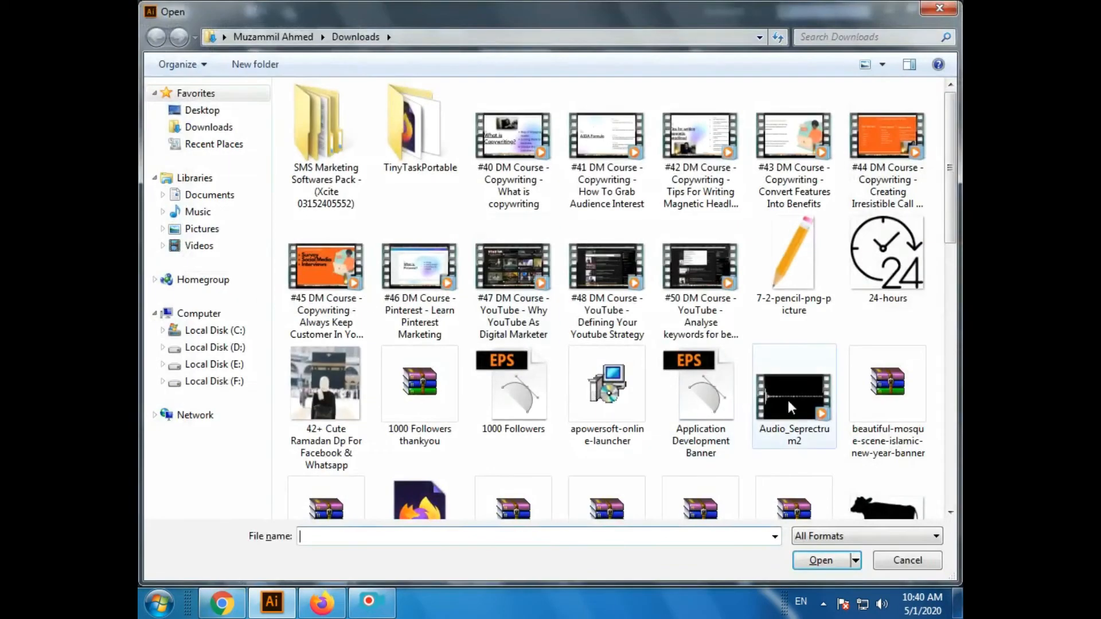
{"action": "scroll", "coordinate": [791, 407], "scroll_direction": "down", "scroll_amount": 10}
{"action": "double_click", "coordinate": [887, 324]}
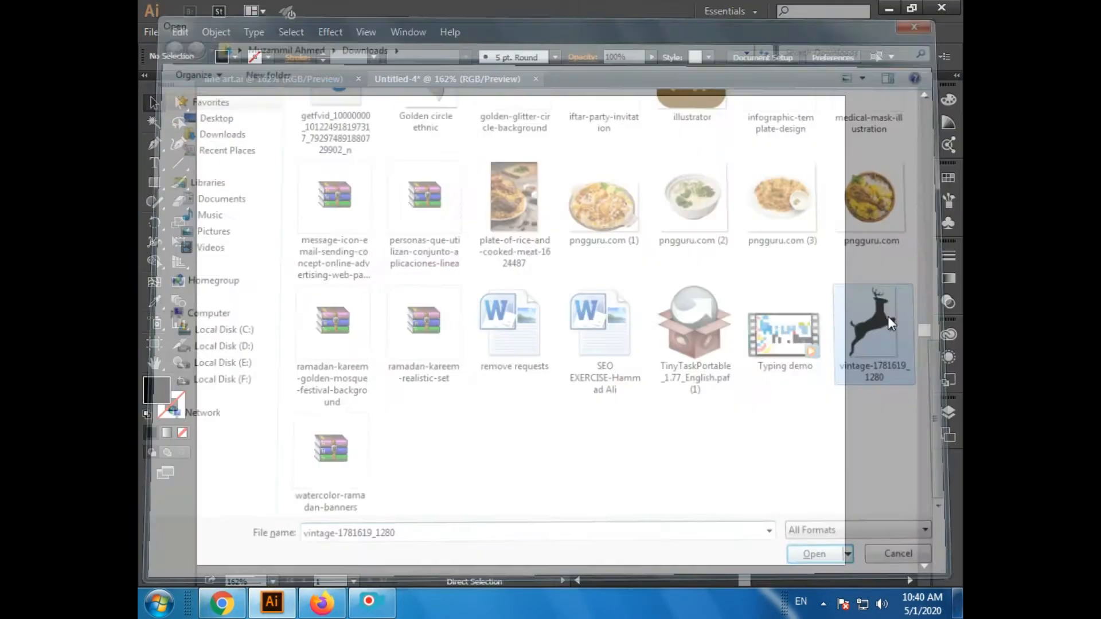
Step: Scale the oversized deer image down and cut it out of its document
{"action": "key", "text": "ctrl+minus"}
{"action": "key", "text": "ctrl+minus"}
{"action": "key", "text": "ctrl+minus"}
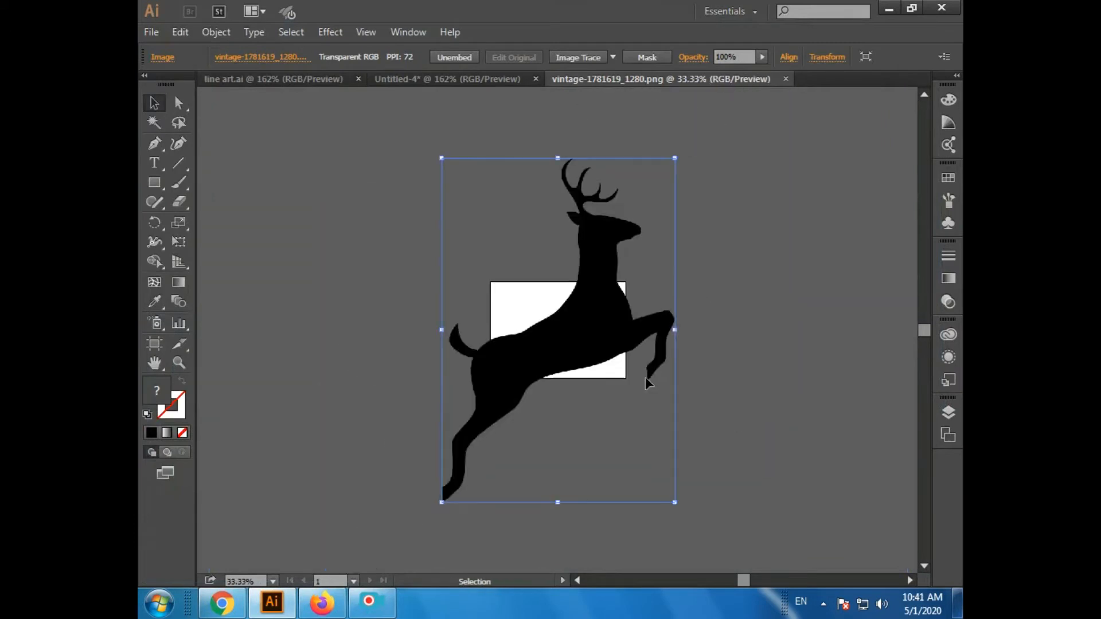
{"action": "left_click_drag", "start_coordinate": [442, 158], "coordinate": [603, 395]}
{"action": "key", "text": "Delete"}
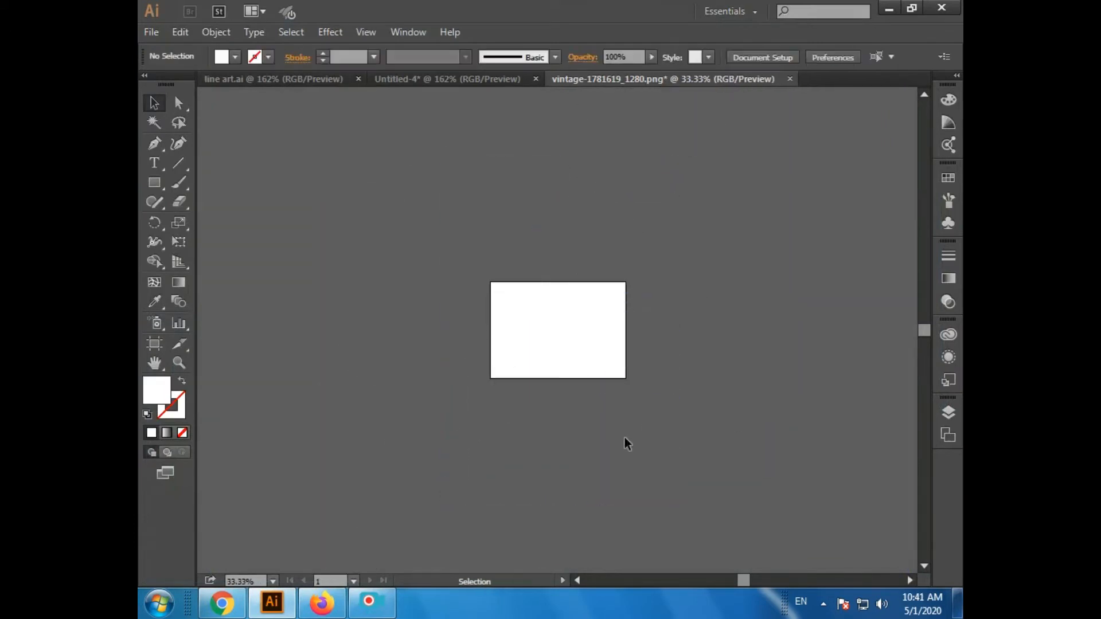
Step: Close the vintage-1781619_1280.png document and Untitled-4 without saving either one
{"action": "left_click", "coordinate": [789, 78]}
{"action": "left_click", "coordinate": [607, 325]}
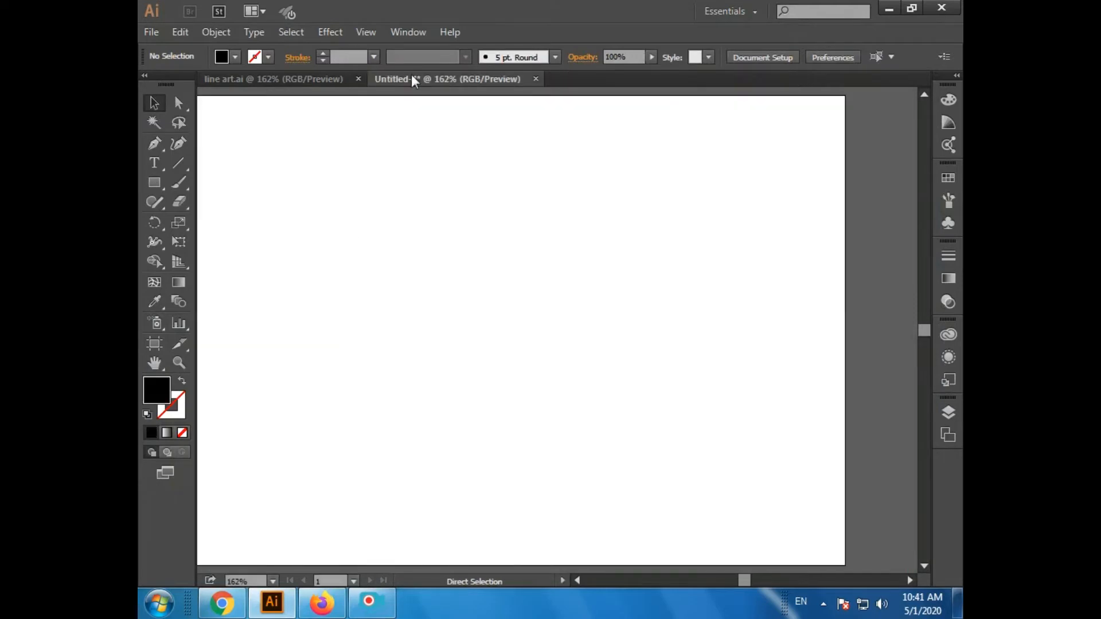
{"action": "left_click", "coordinate": [535, 78]}
{"action": "left_click", "coordinate": [611, 324]}
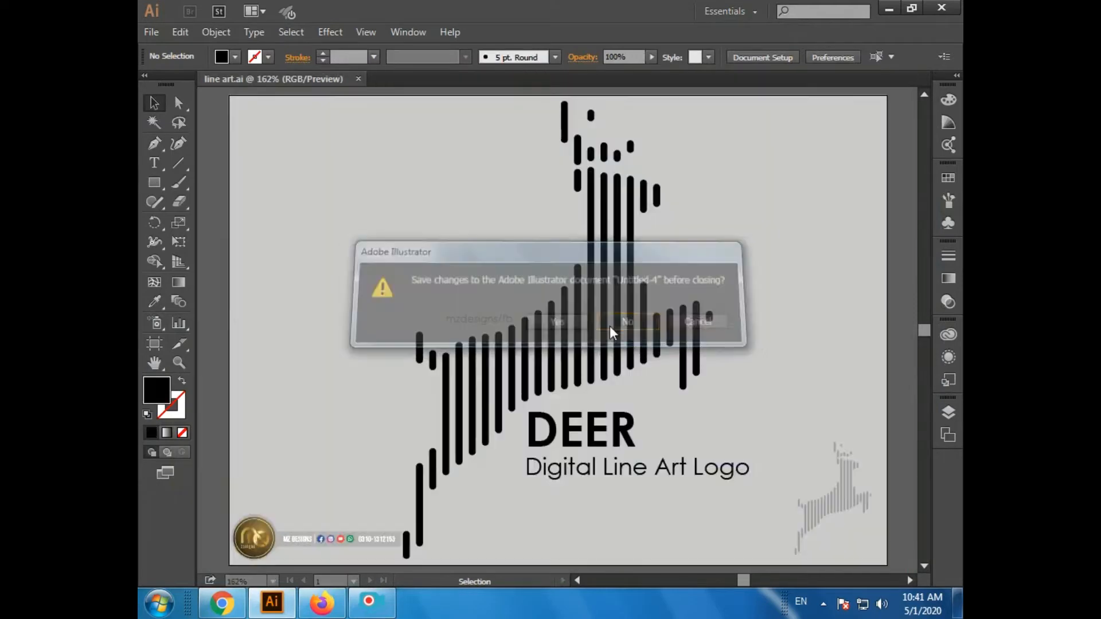
Step: Create a 7 × 5 in landscape RGB document and paste the deer image into it
{"action": "key", "text": "ctrl+n"}
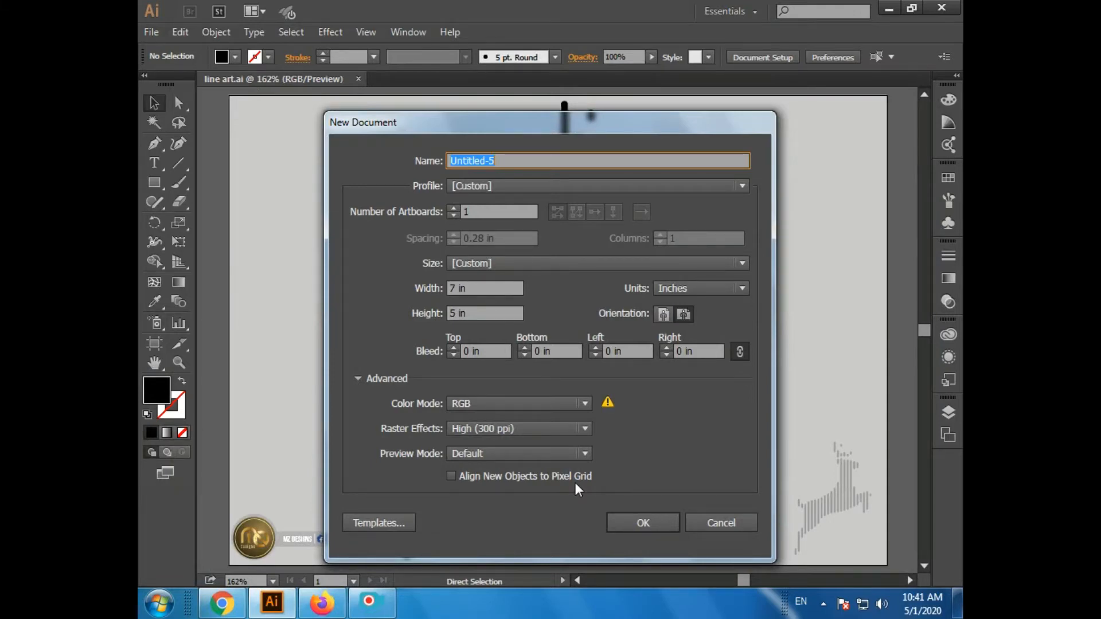
{"action": "left_click", "coordinate": [647, 519]}
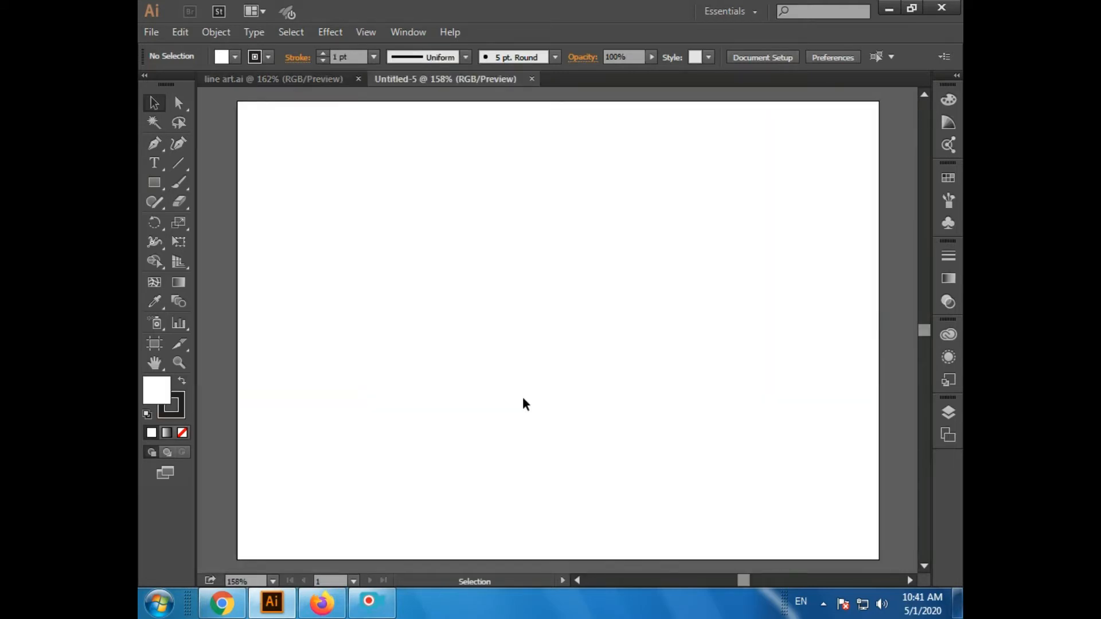
{"action": "key", "text": "ctrl+v"}
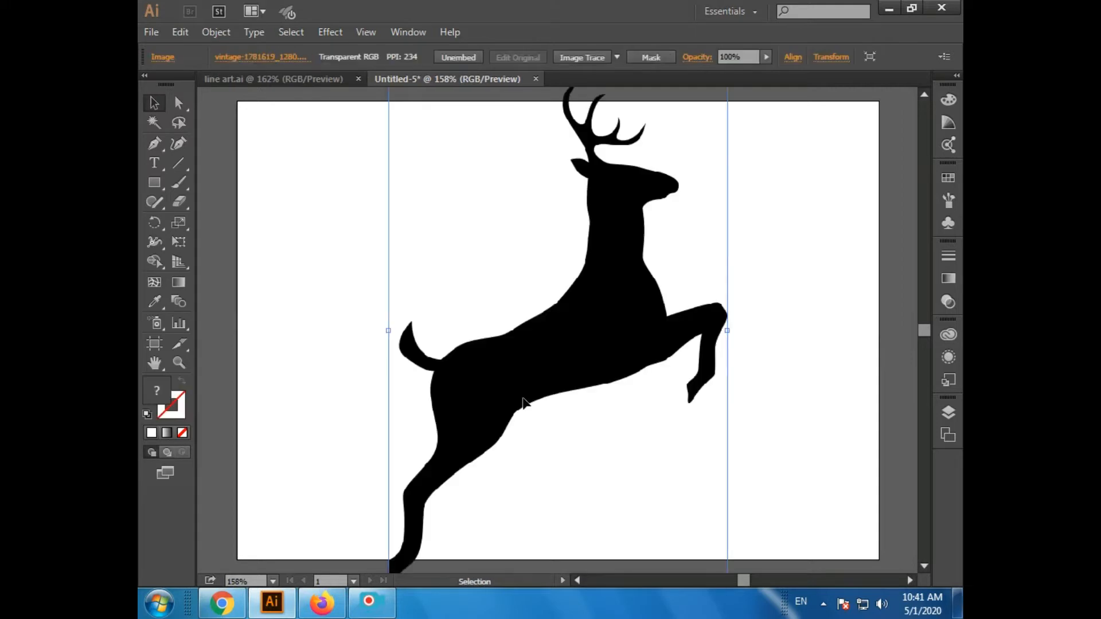
Step: Scale the deer image down about its centre to fit inside the artboard, with alignment set to the artboard
{"action": "key", "text": "ctrl+minus"}
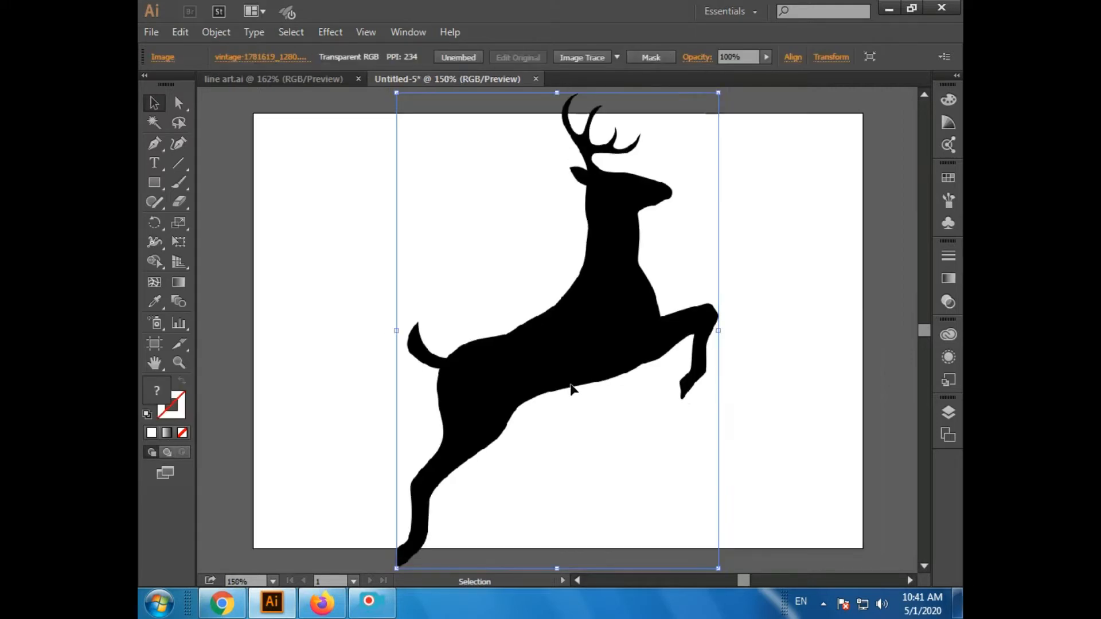
{"action": "left_click_drag", "start_coordinate": [400, 93], "coordinate": [427, 138]}
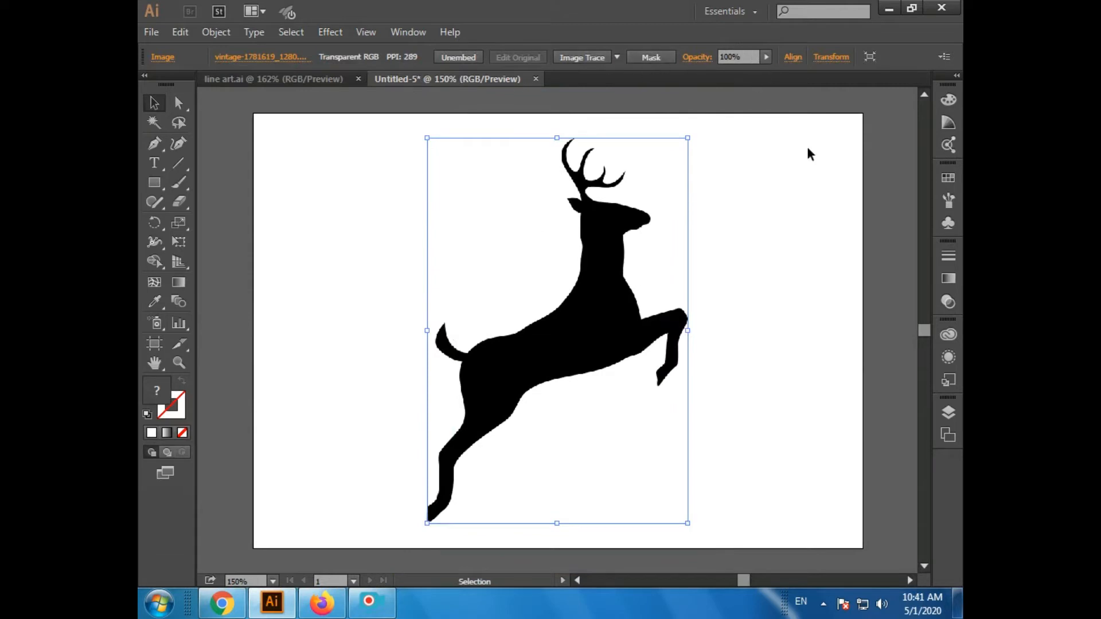
{"action": "left_click", "coordinate": [795, 58]}
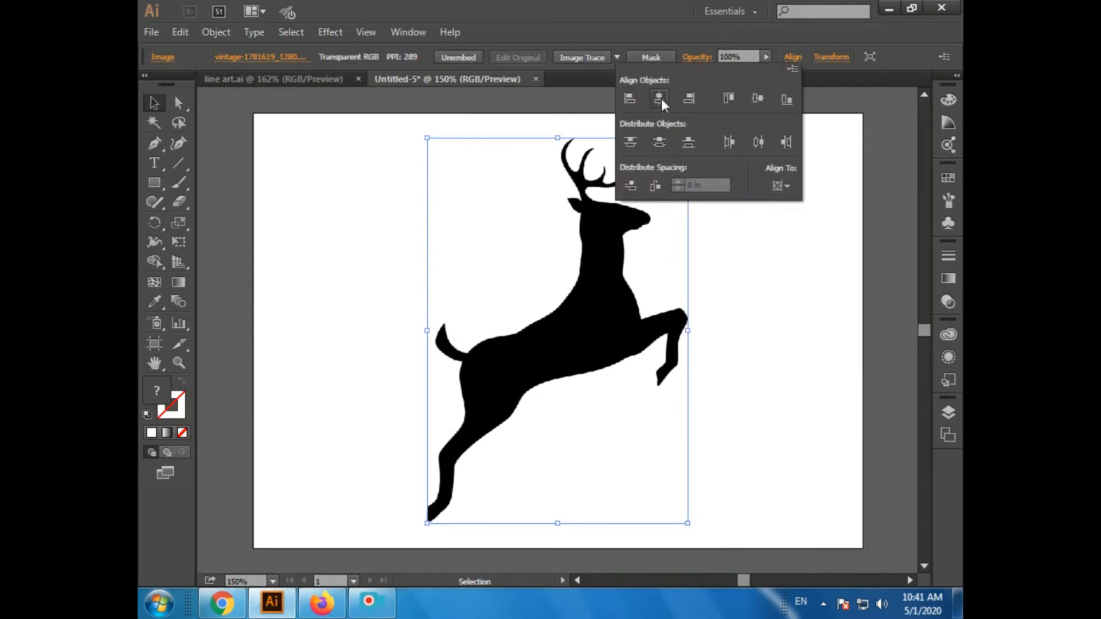
{"action": "left_click", "coordinate": [783, 187]}
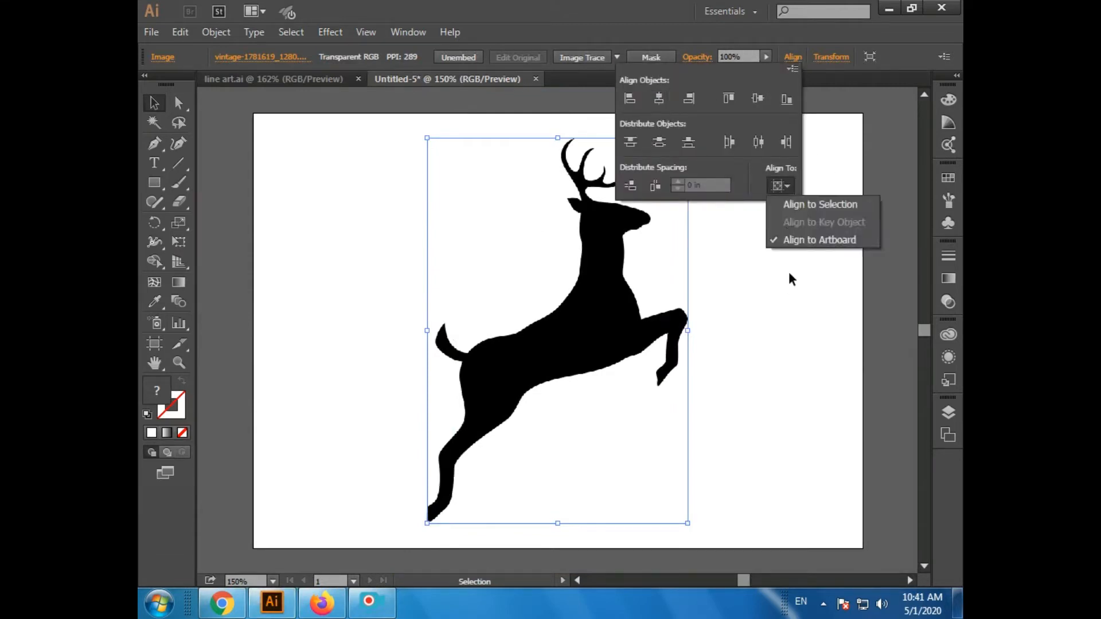
{"action": "left_click", "coordinate": [780, 241]}
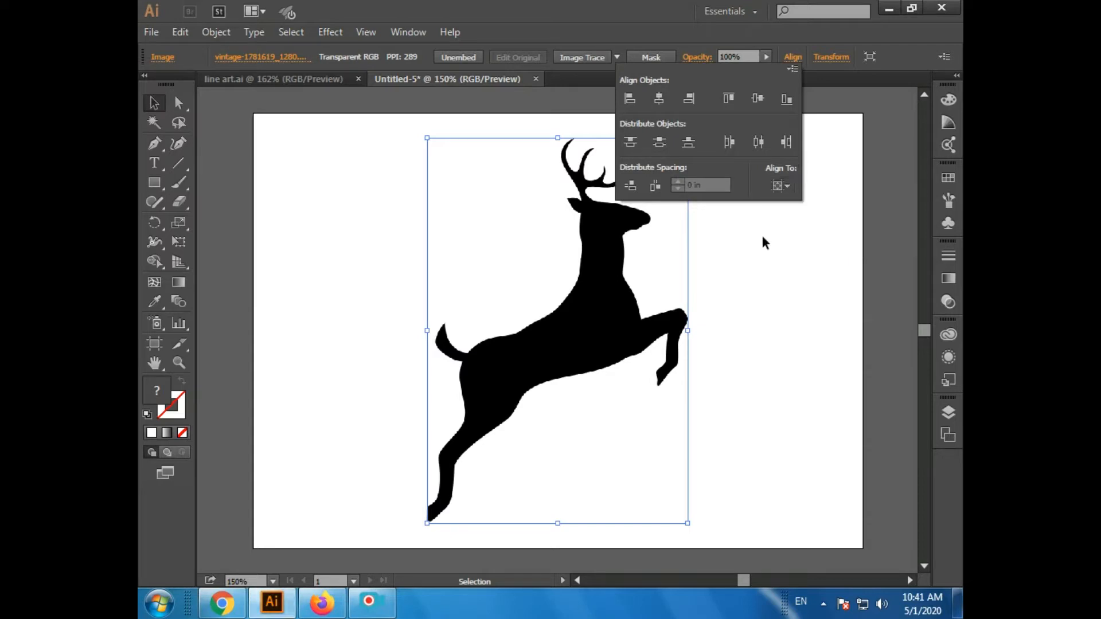
Step: Move the deer image slightly left of the artboard's centre and deselect it
{"action": "left_click", "coordinate": [823, 345]}
{"action": "left_click_drag", "start_coordinate": [558, 349], "coordinate": [528, 348]}
{"action": "left_click", "coordinate": [802, 302]}
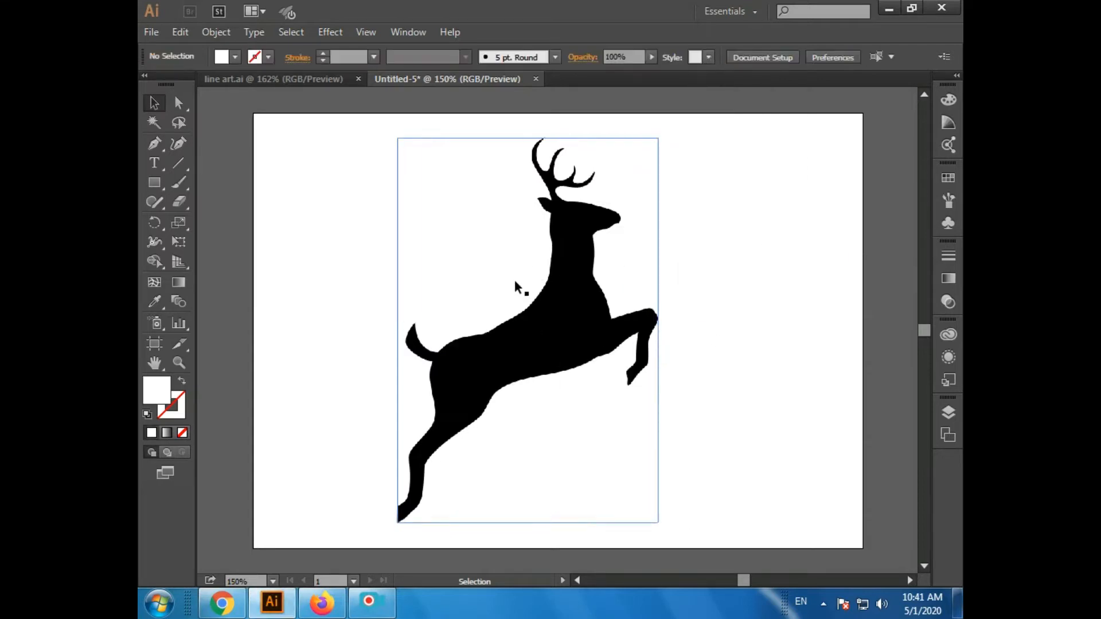
Step: Image Trace the deer with the default preset and expand the tracing into vector paths
{"action": "left_click", "coordinate": [540, 358]}
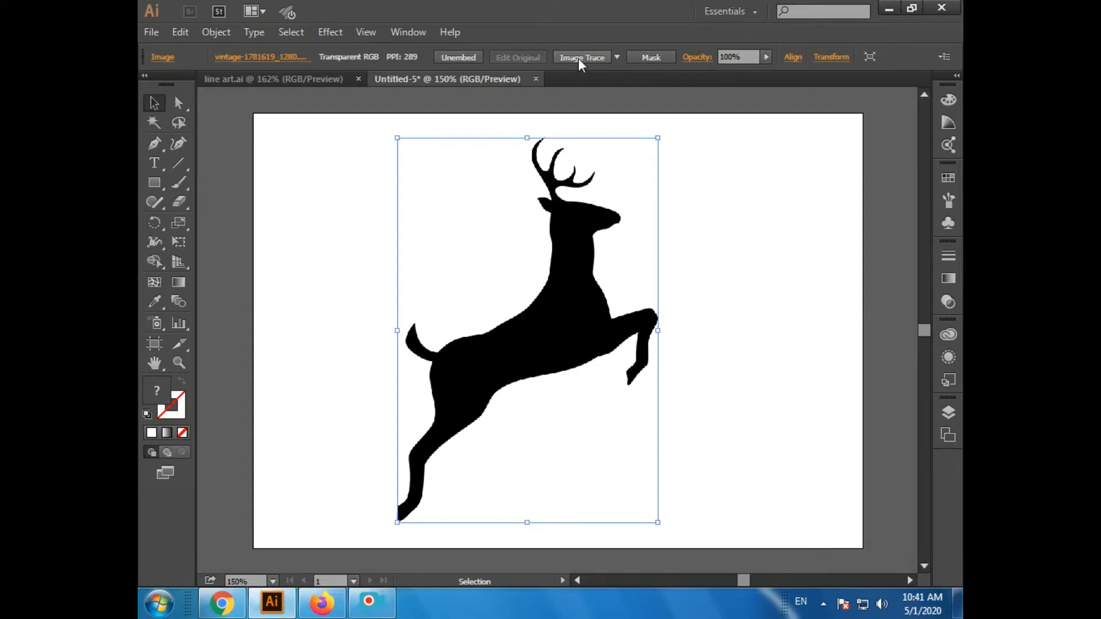
{"action": "left_click", "coordinate": [578, 57]}
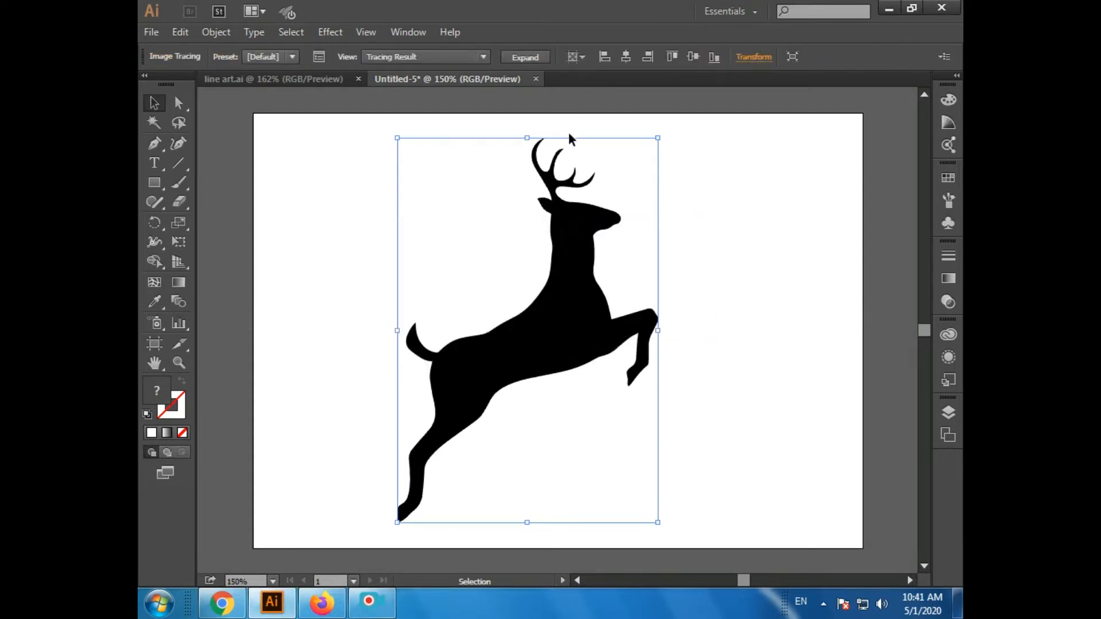
{"action": "left_click", "coordinate": [528, 56]}
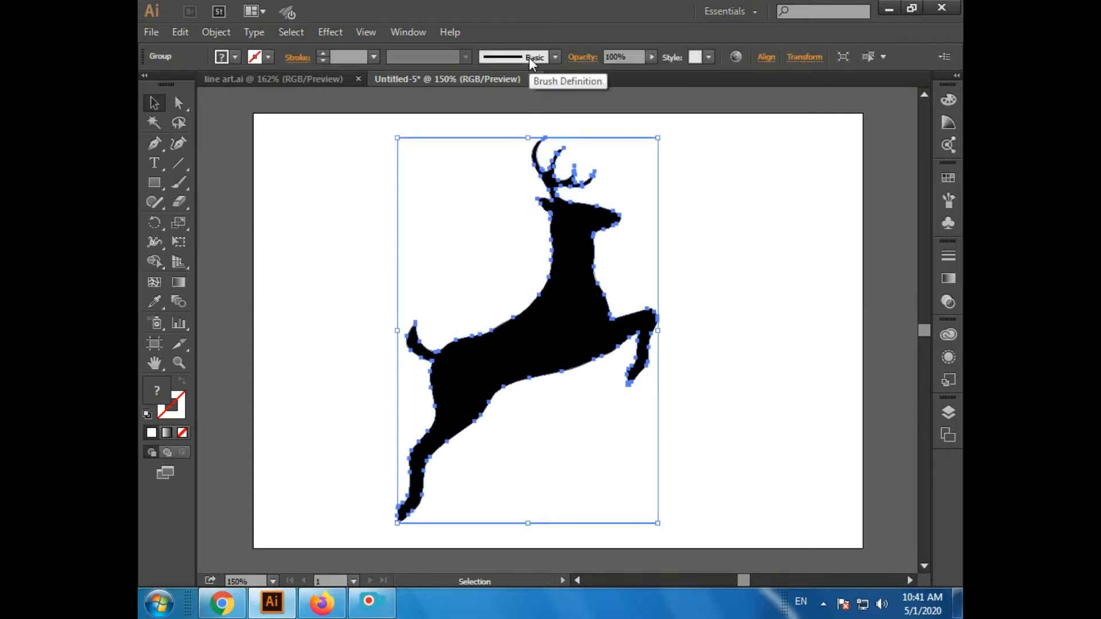
Step: Ungroup the traced deer and delete the white background shapes around it, leaving only the black silhouette
{"action": "right_click", "coordinate": [553, 327]}
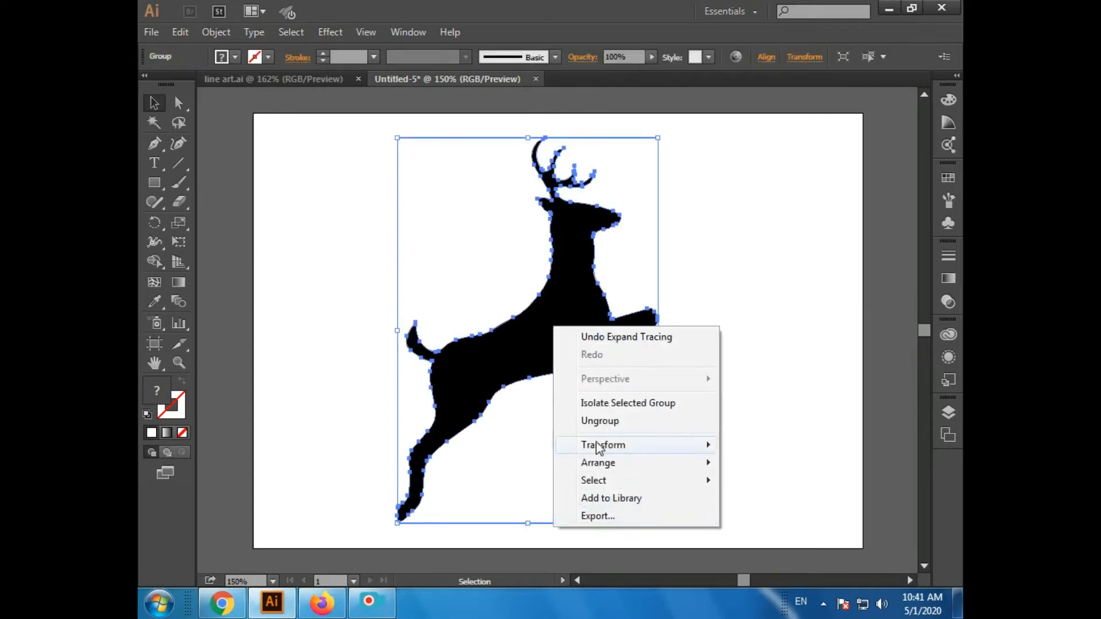
{"action": "left_click", "coordinate": [600, 421]}
{"action": "left_click", "coordinate": [774, 401]}
{"action": "left_click", "coordinate": [439, 248]}
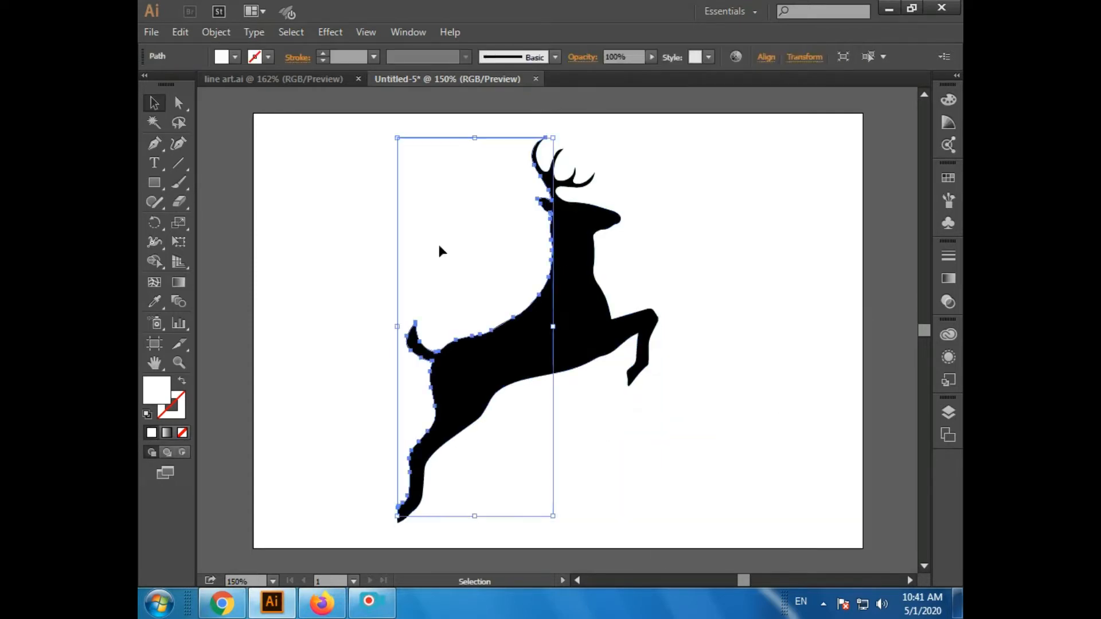
{"action": "key", "text": "Delete"}
{"action": "left_click", "coordinate": [528, 411]}
{"action": "key", "text": "Delete"}
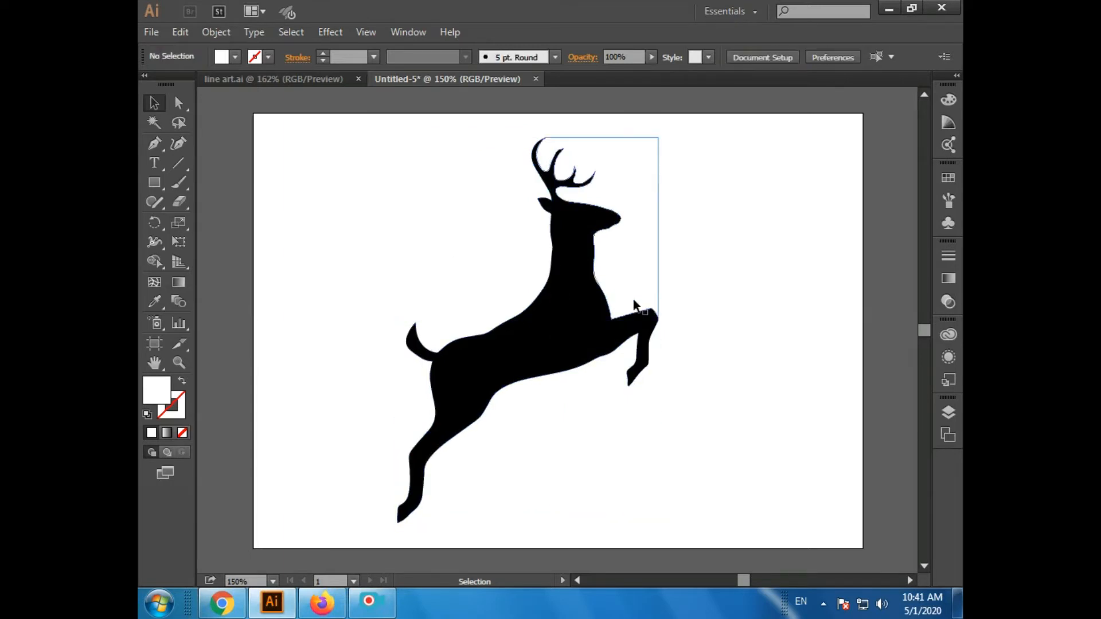
{"action": "left_click", "coordinate": [635, 274]}
{"action": "key", "text": "Delete"}
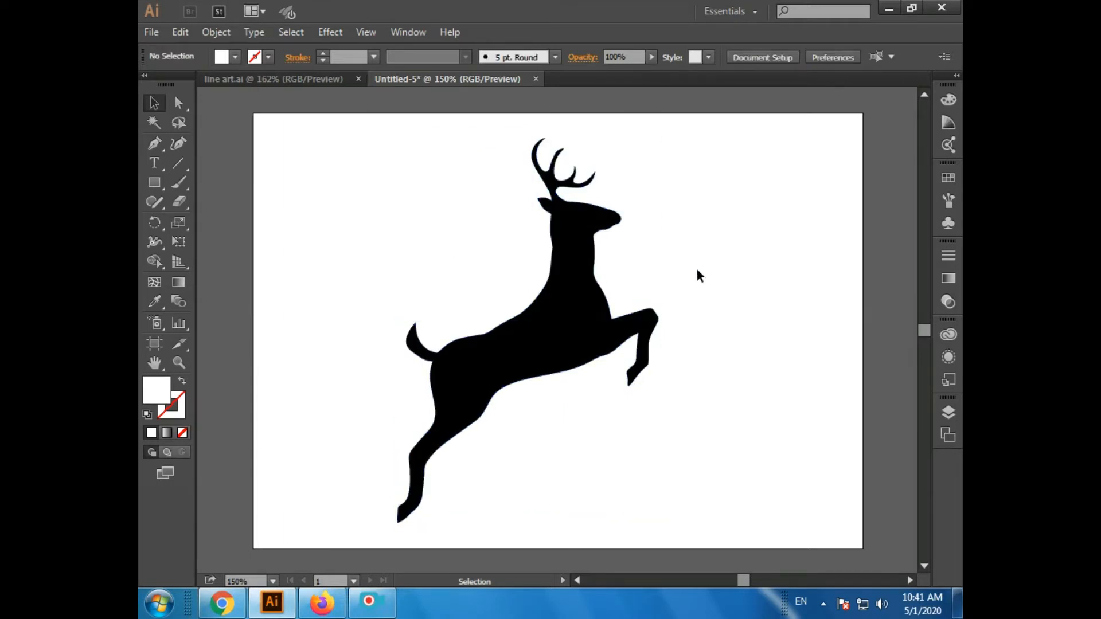
{"action": "left_click_drag", "start_coordinate": [352, 150], "coordinate": [747, 528]}
{"action": "left_click", "coordinate": [675, 378]}
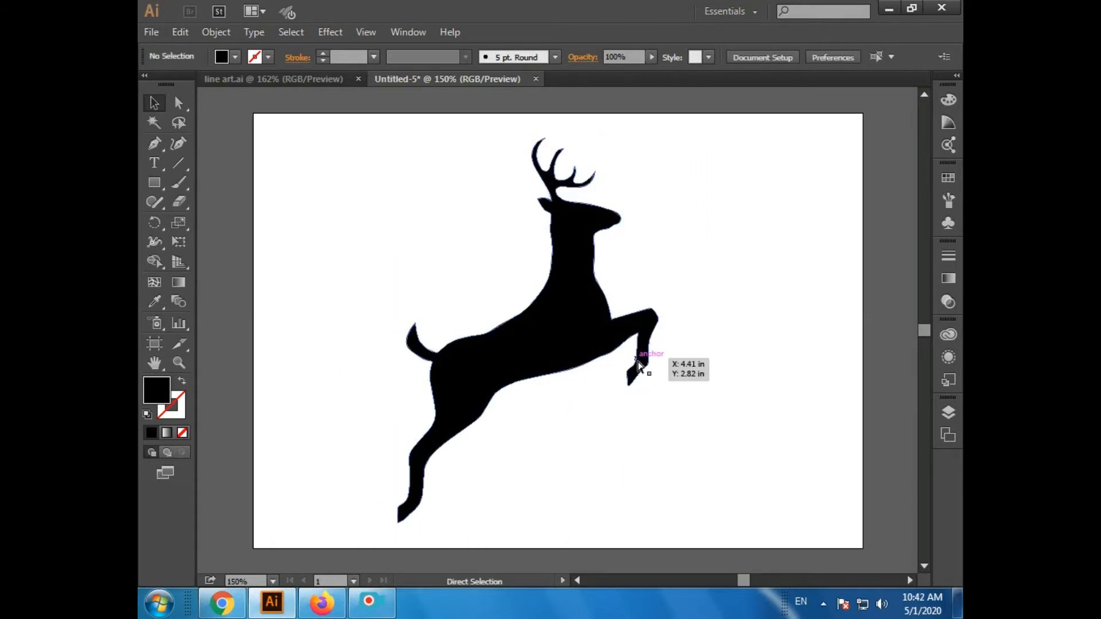
{"action": "key", "text": "ctrl+s"}
{"action": "key", "text": "BackSpace"}
{"action": "key", "text": "Escape"}
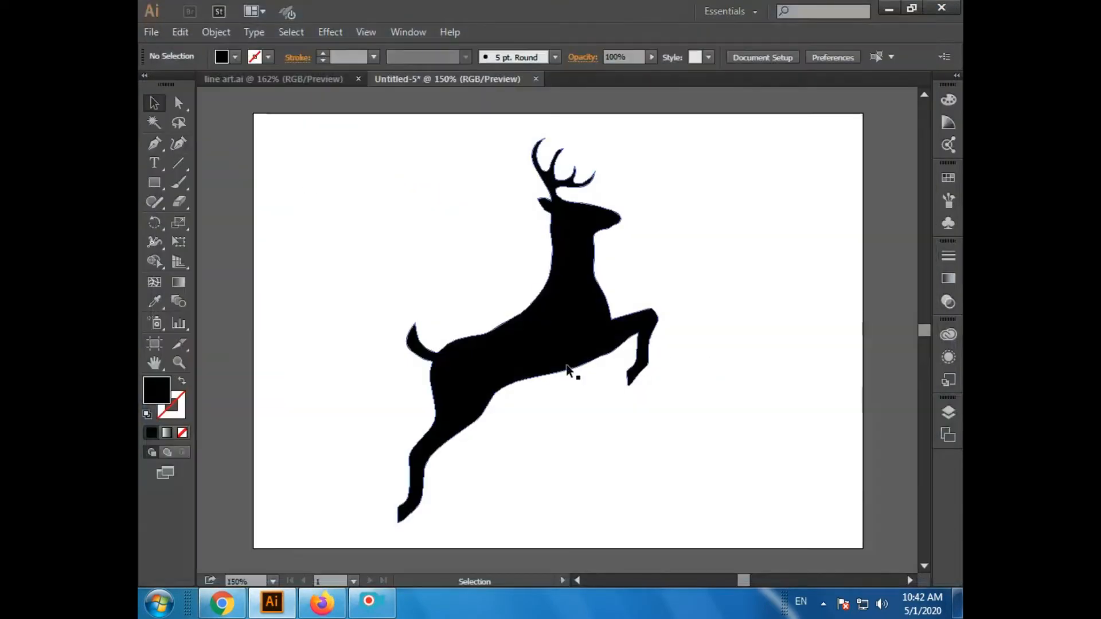
Step: Draw a vertical line 5 in long from the artboard's top edge to its bottom, beside the deer's left, with a 5 pt stroke
{"action": "left_click", "coordinate": [175, 165]}
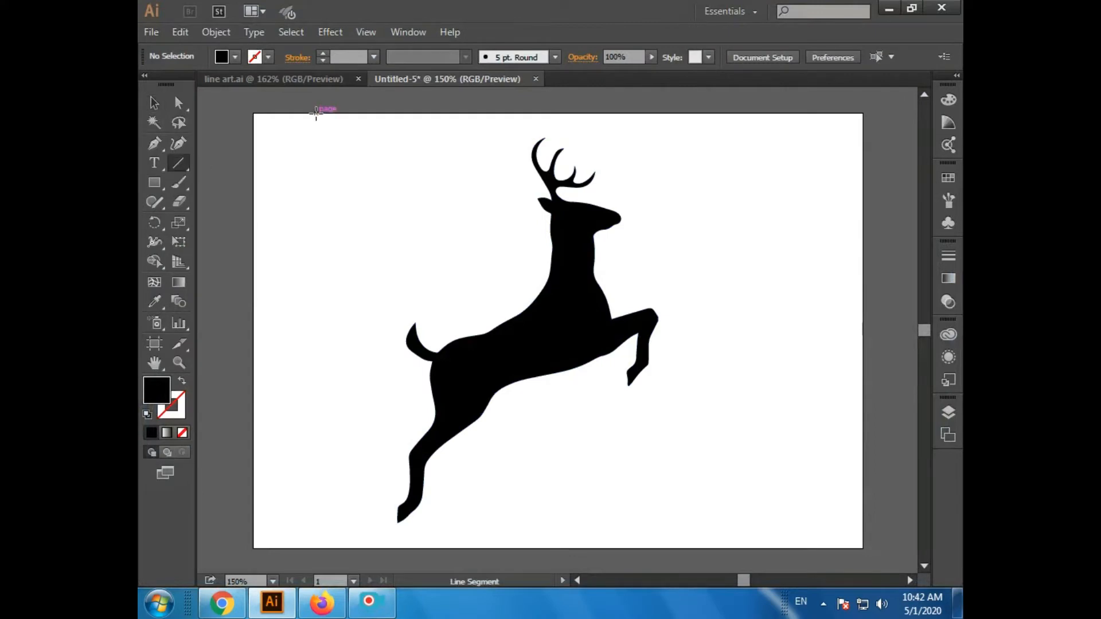
{"action": "left_click_drag", "start_coordinate": [316, 112], "coordinate": [315, 548]}
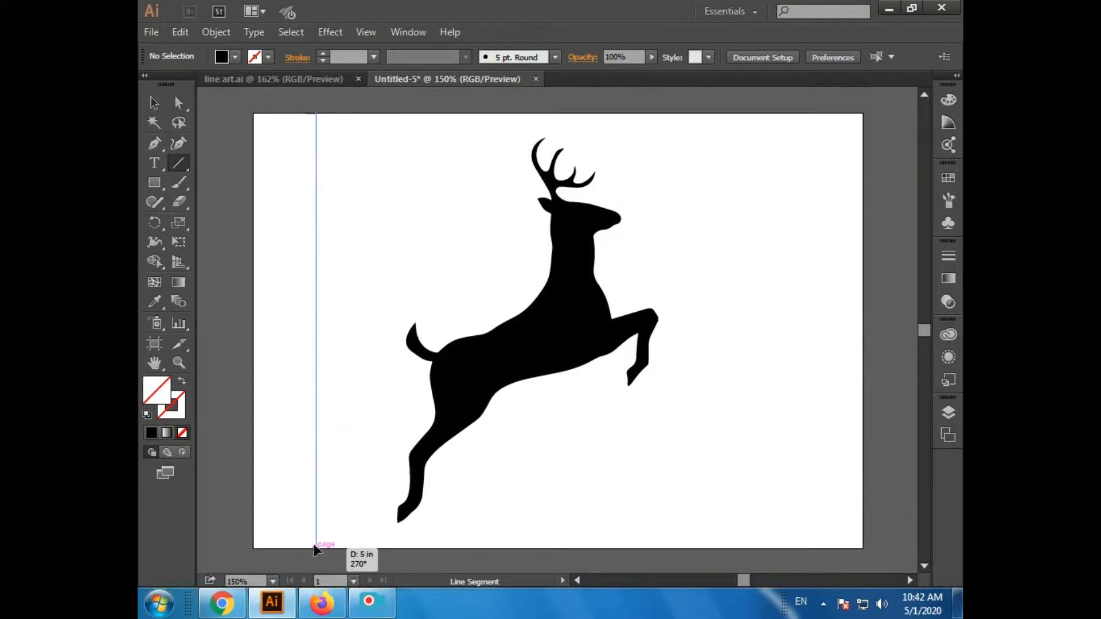
{"action": "left_click", "coordinate": [345, 57]}
{"action": "type", "text": "5"}
{"action": "key", "text": "Return"}
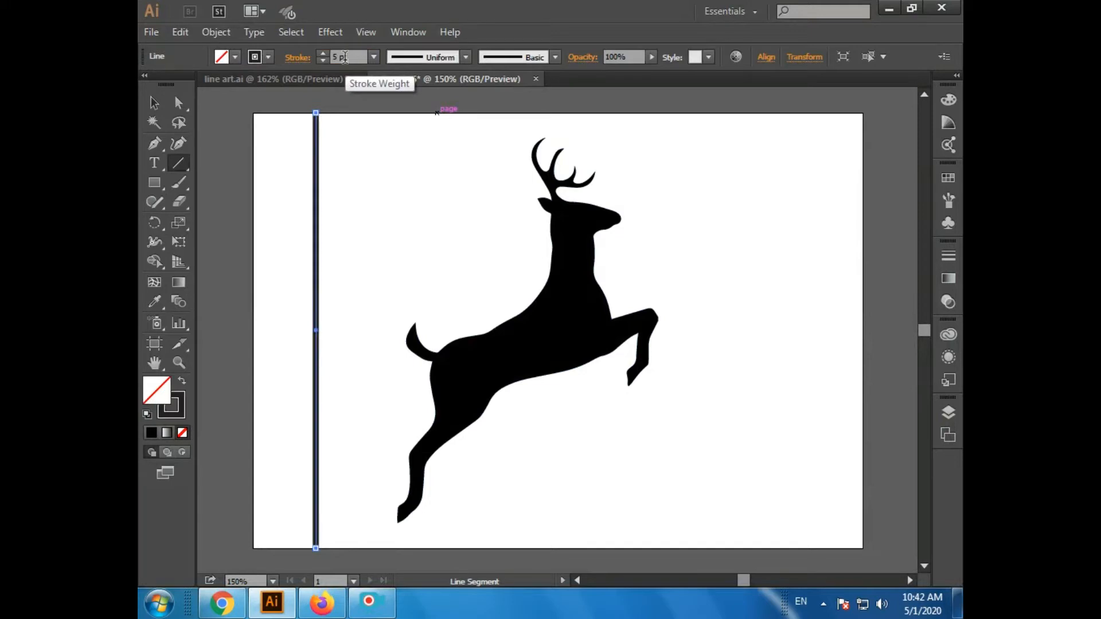
Step: Set the vertical line's stroke colour to pinkish red ff0b51 and switch to the Selection tool
{"action": "double_click", "coordinate": [181, 410]}
{"action": "left_click_drag", "start_coordinate": [491, 457], "coordinate": [535, 271]}
{"action": "left_click", "coordinate": [697, 284]}
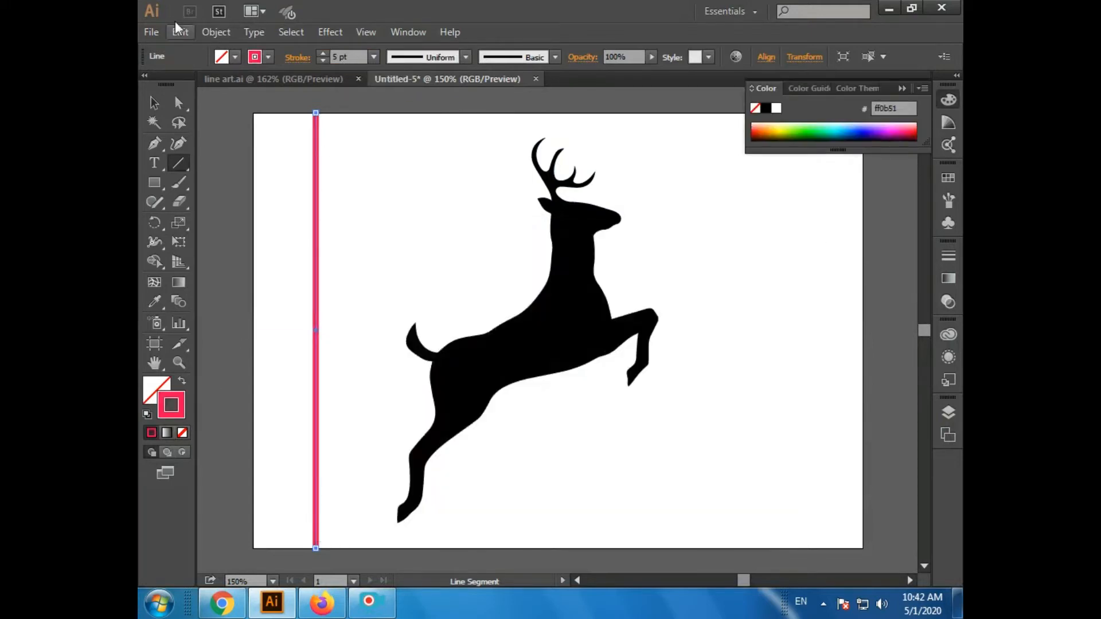
{"action": "key", "text": "v"}
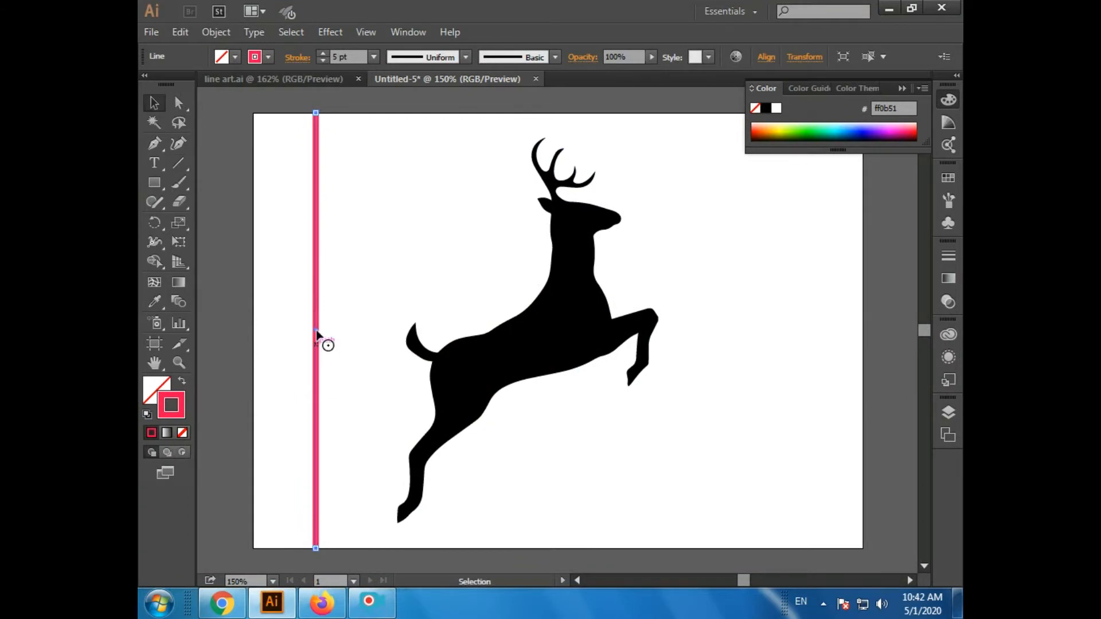
Step: Duplicate the vertical line so one stands at each side of the deer and blend the two lines across the silhouette
{"action": "left_click_drag", "start_coordinate": [315, 329], "coordinate": [656, 332]}
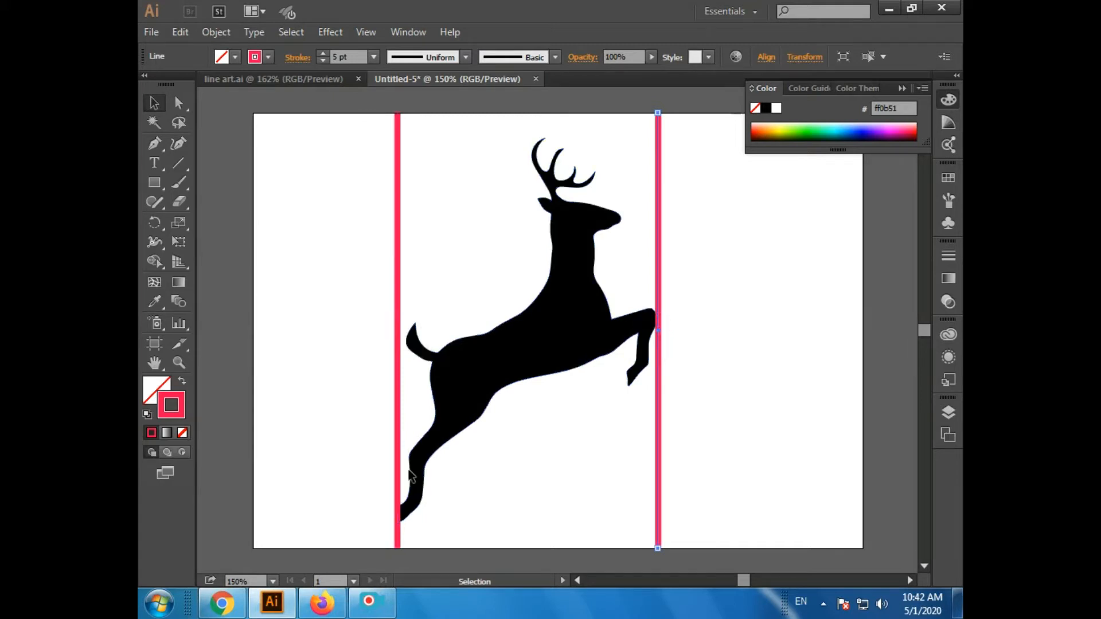
{"action": "left_click", "coordinate": [181, 304]}
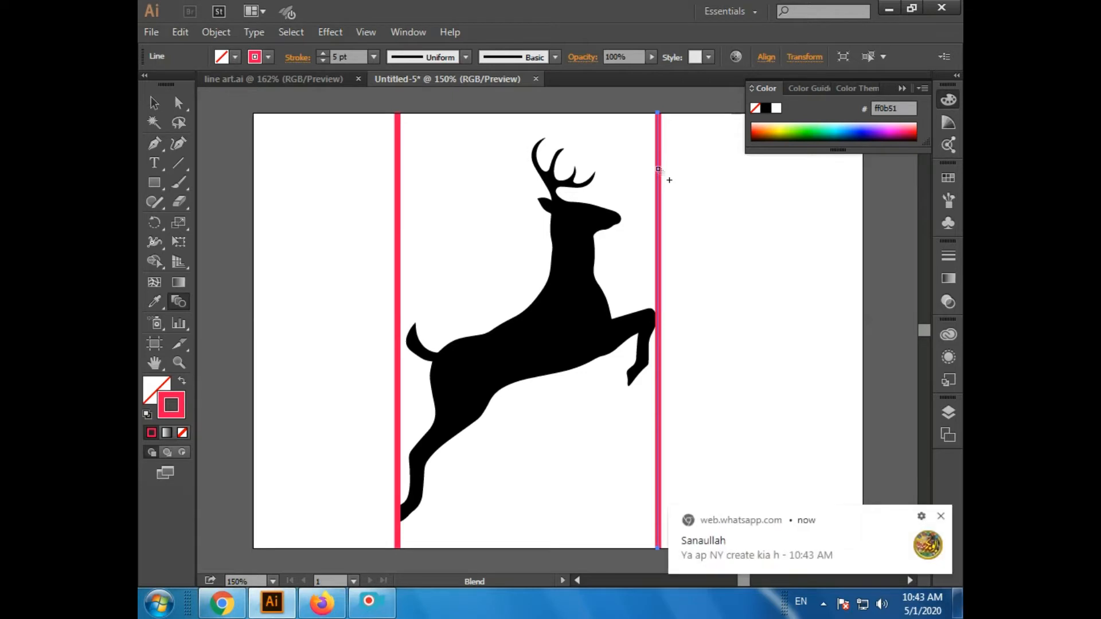
{"action": "left_click", "coordinate": [658, 170]}
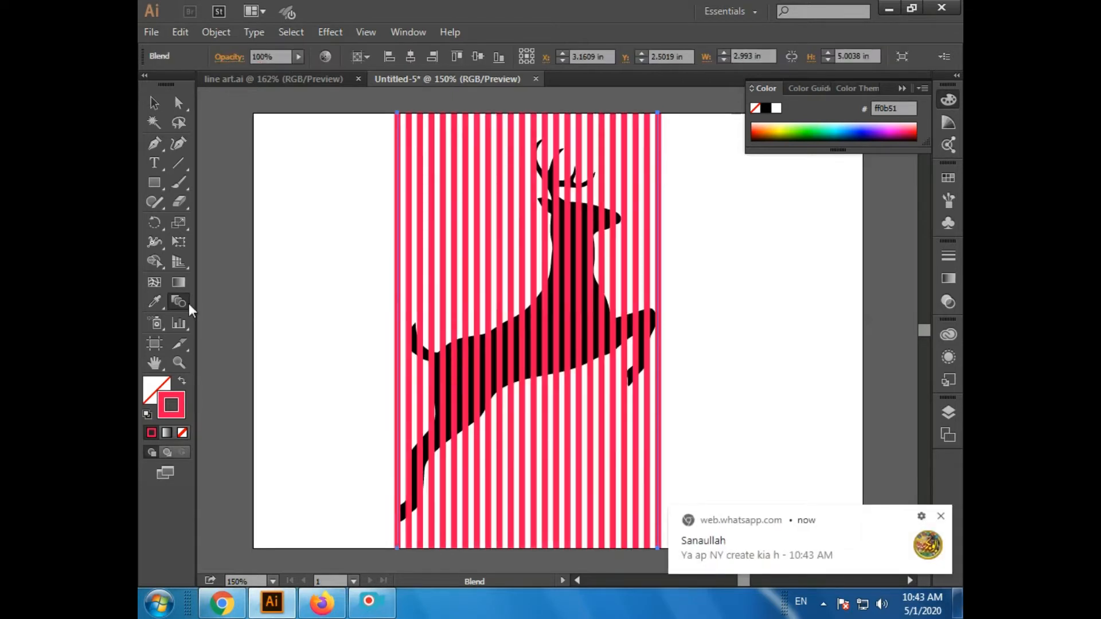
{"action": "left_click", "coordinate": [940, 516]}
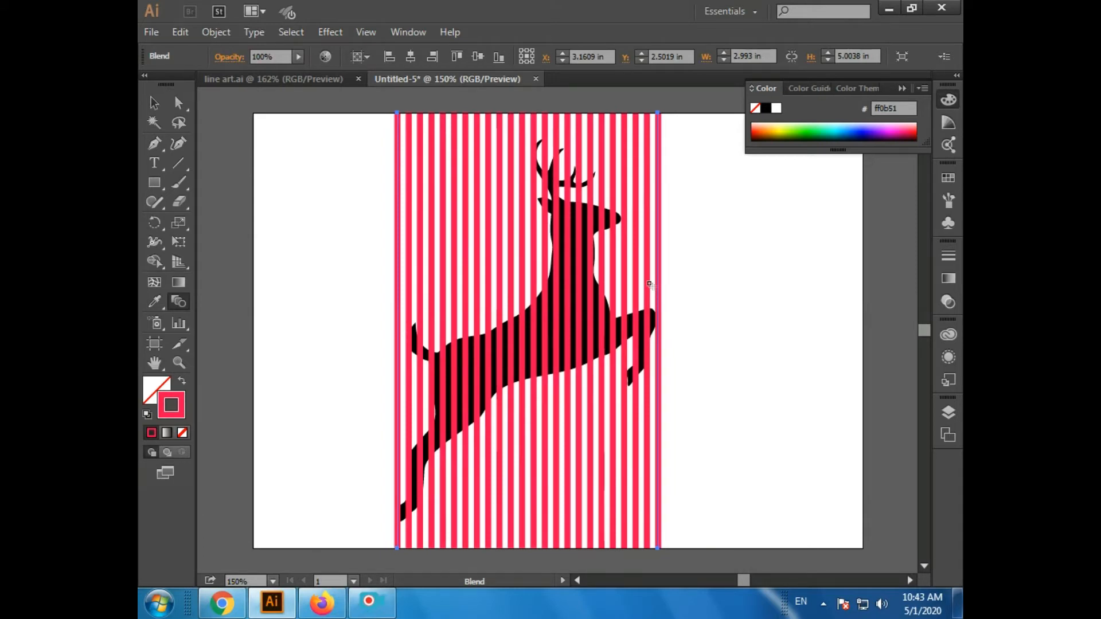
Step: Set the blend's spacing to Specified Steps with 24 steps, using the preview
{"action": "double_click", "coordinate": [183, 304]}
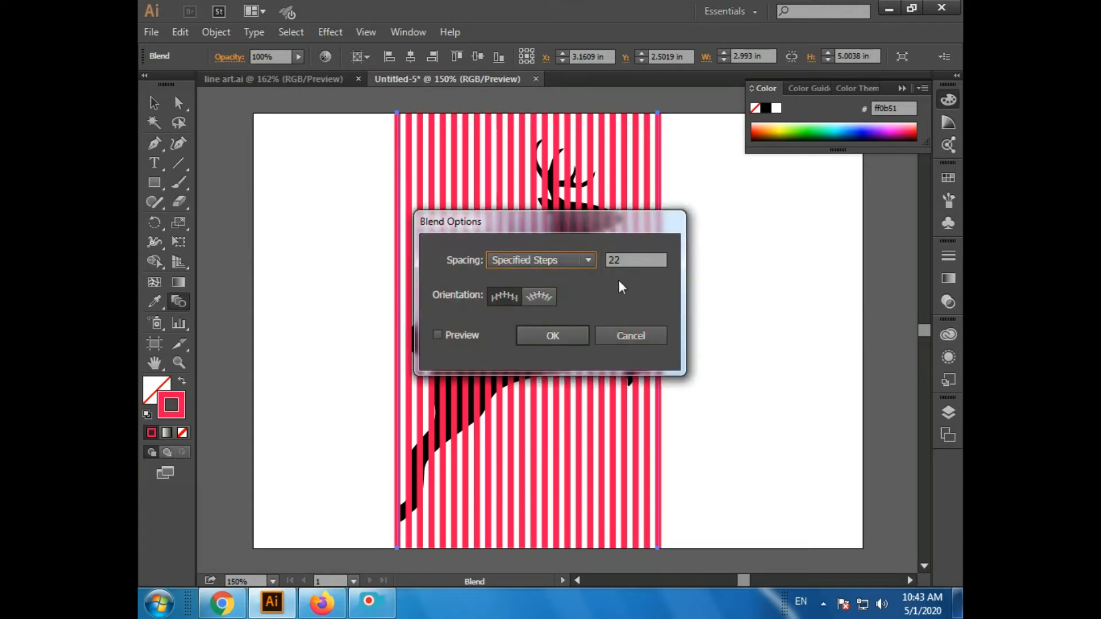
{"action": "left_click", "coordinate": [535, 264]}
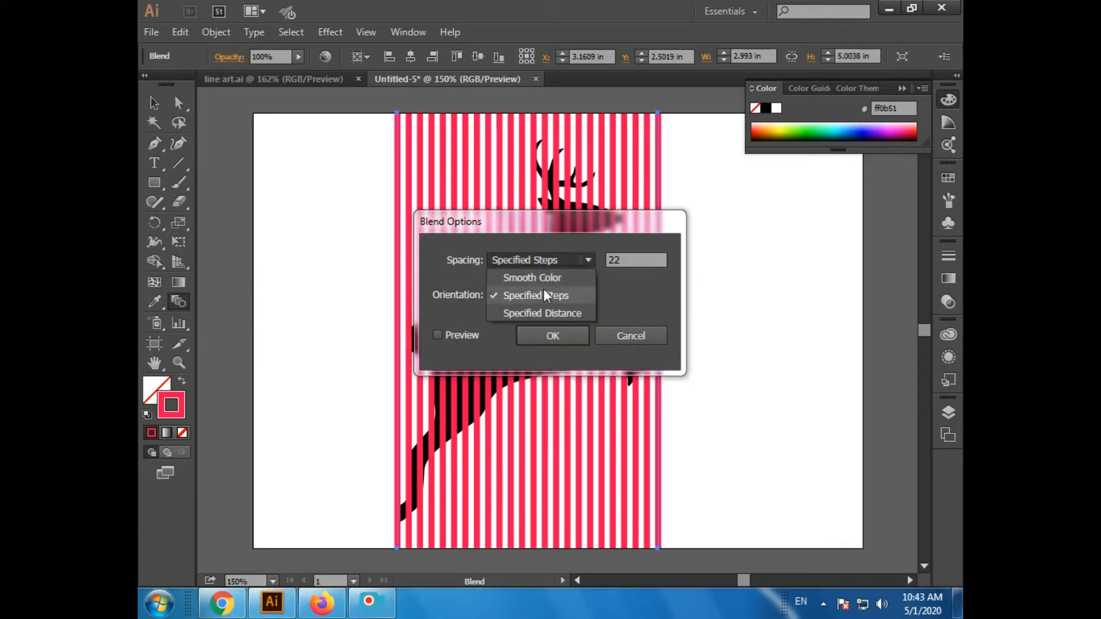
{"action": "left_click", "coordinate": [545, 278]}
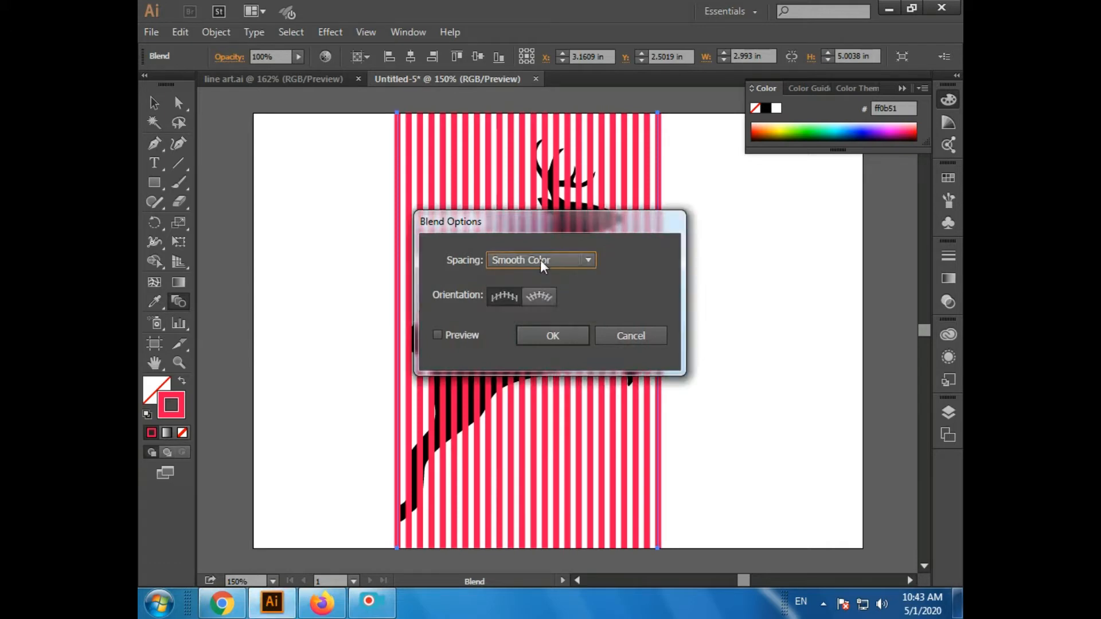
{"action": "left_click", "coordinate": [540, 260]}
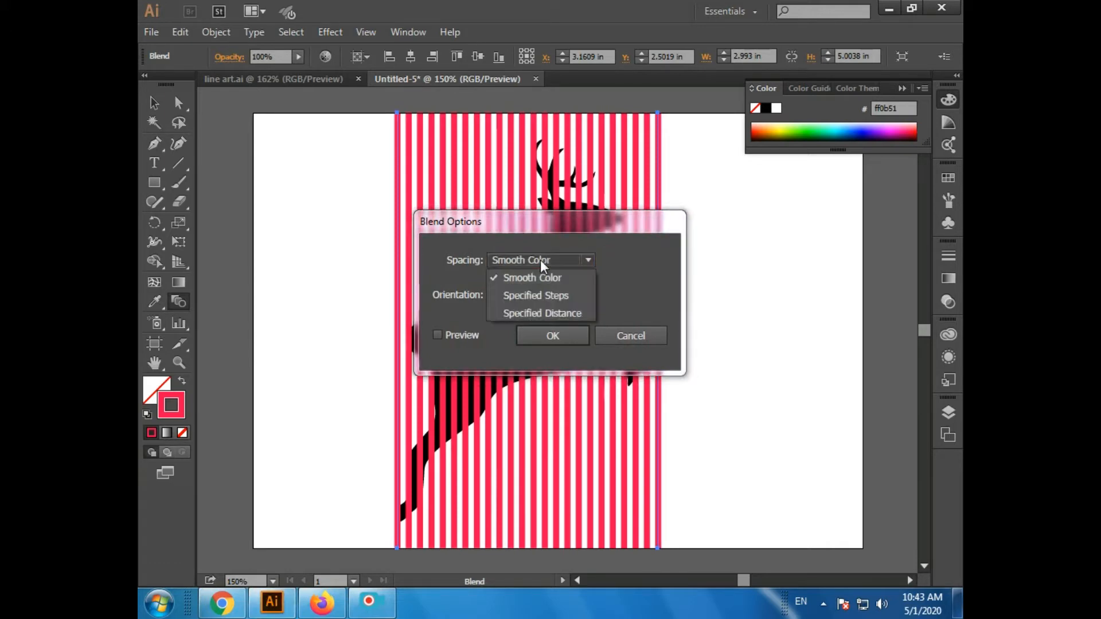
{"action": "left_click", "coordinate": [539, 295]}
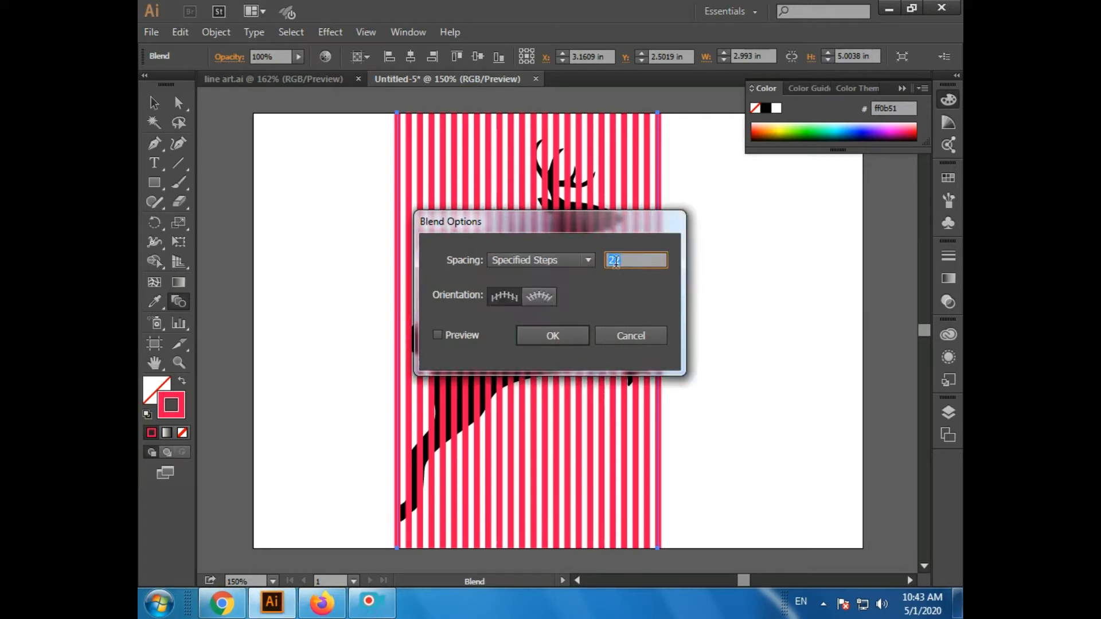
{"action": "left_click", "coordinate": [454, 343]}
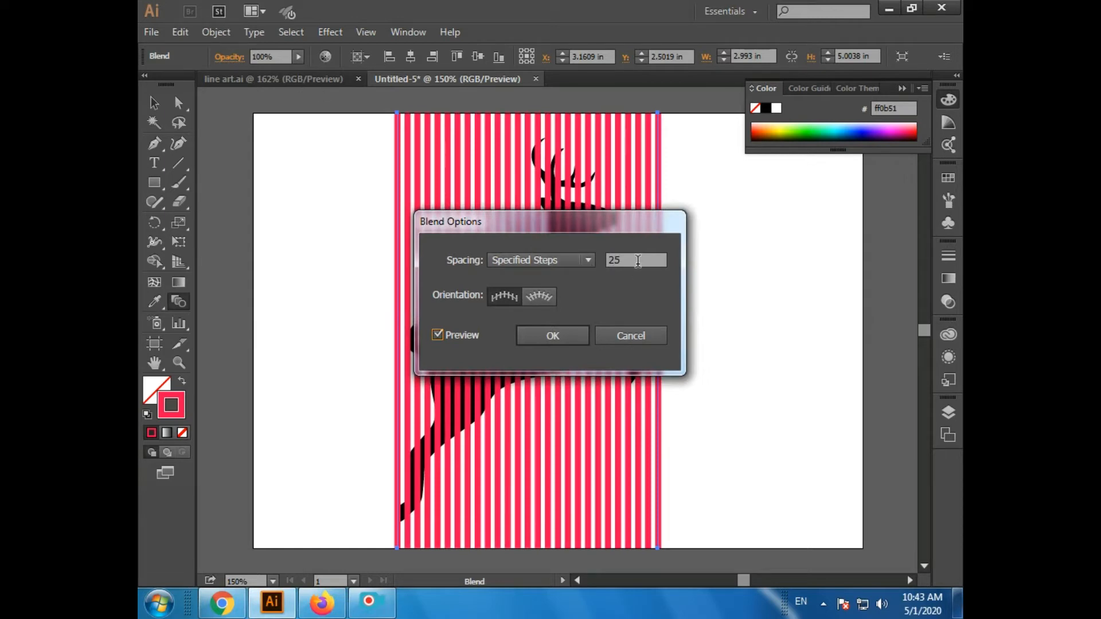
{"action": "key", "text": "Down"}
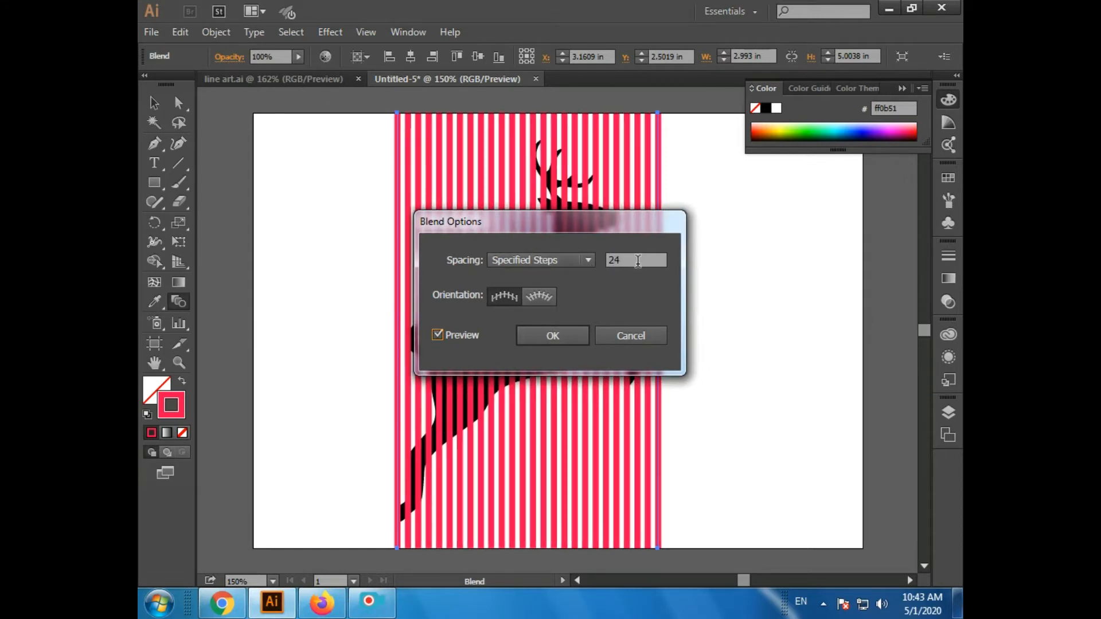
{"action": "left_click", "coordinate": [557, 339]}
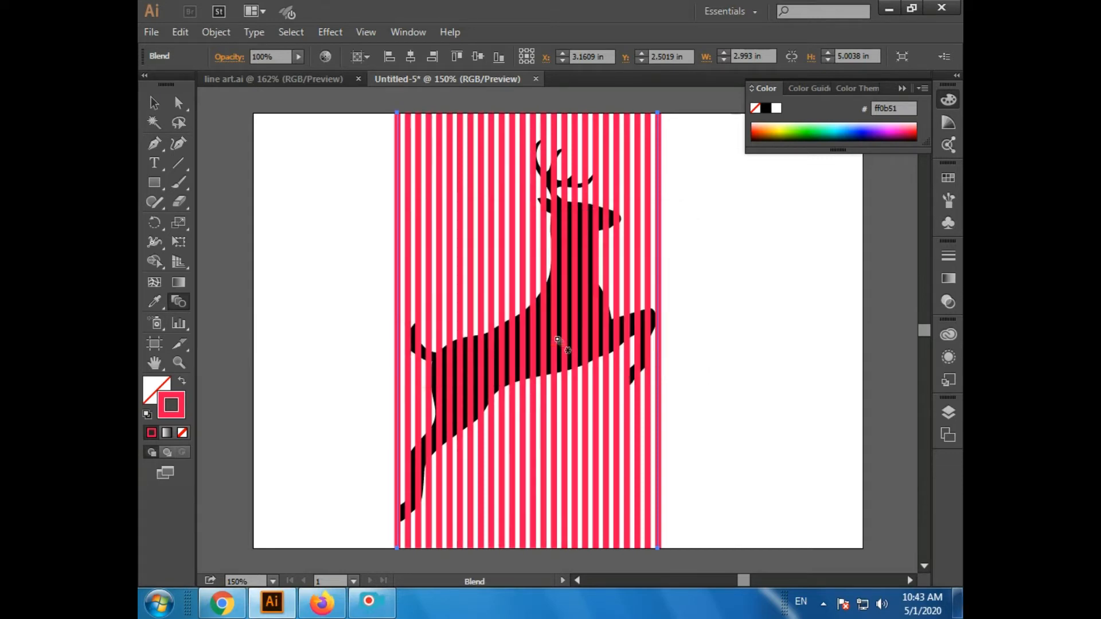
Step: Expand the line blend into separate line paths
{"action": "left_click", "coordinate": [217, 32]}
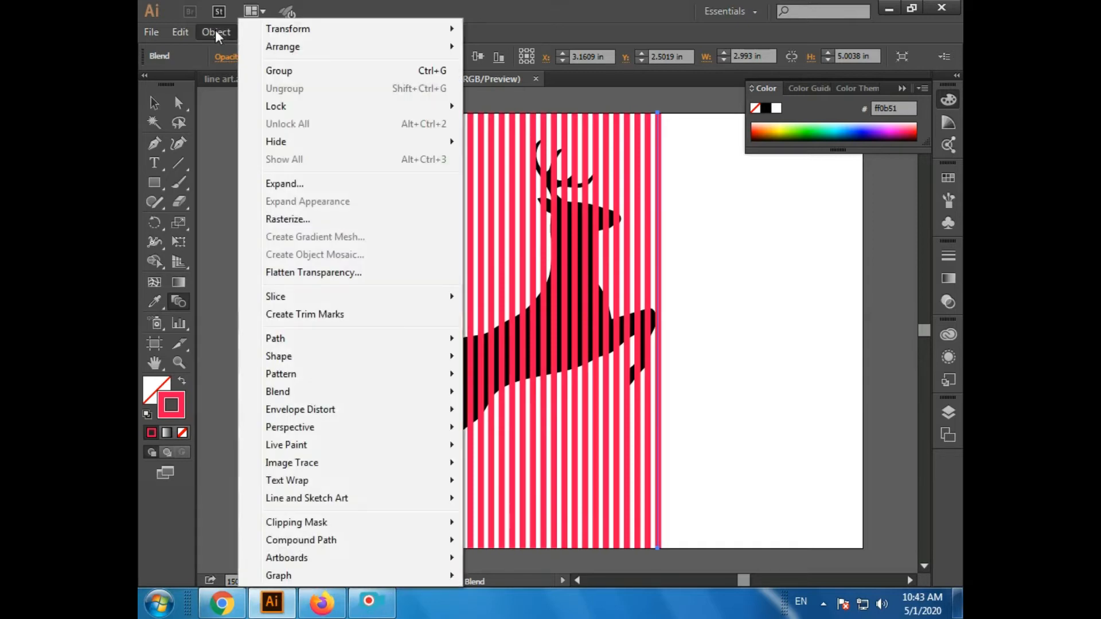
{"action": "left_click", "coordinate": [314, 185]}
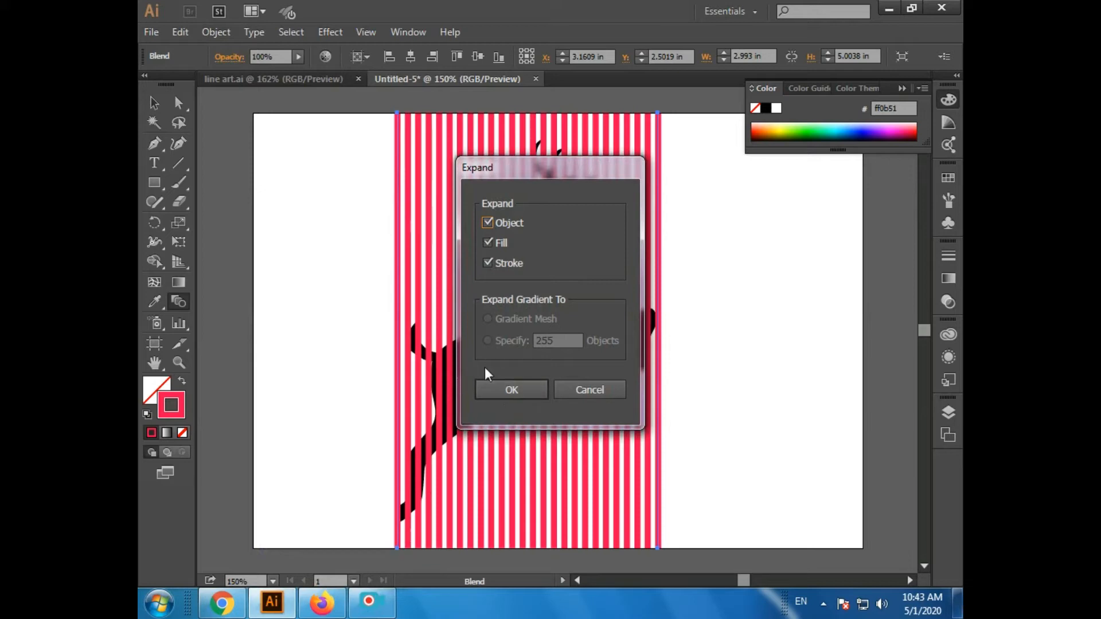
{"action": "left_click", "coordinate": [487, 262]}
{"action": "left_click", "coordinate": [486, 263]}
{"action": "left_click", "coordinate": [493, 388]}
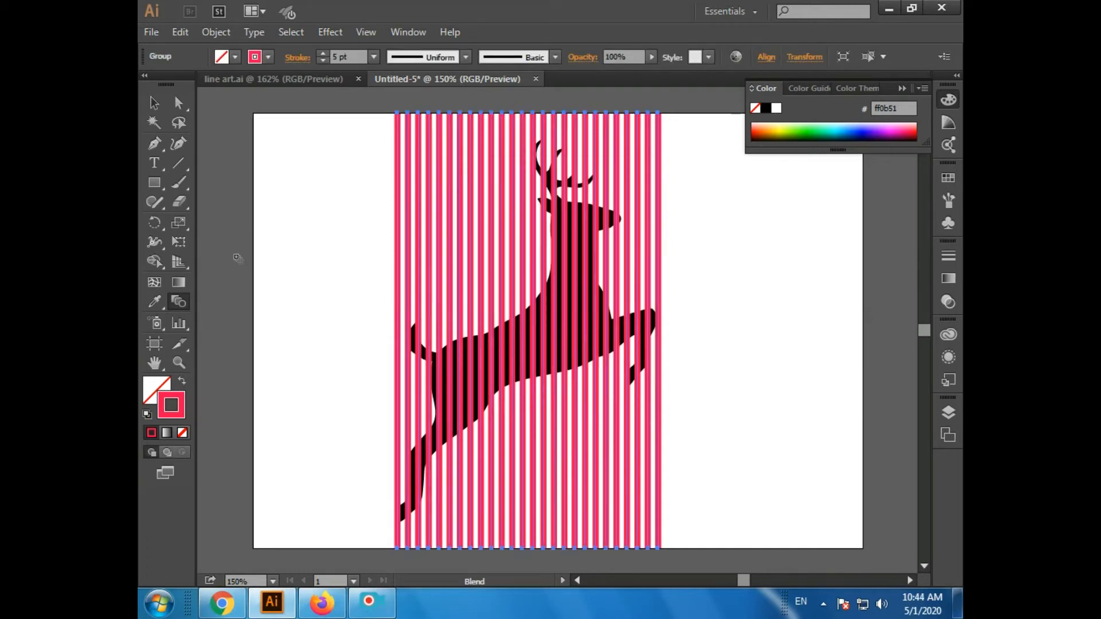
Step: Select the deer silhouette together with all the vertical lines using the Selection tool
{"action": "key", "text": "v"}
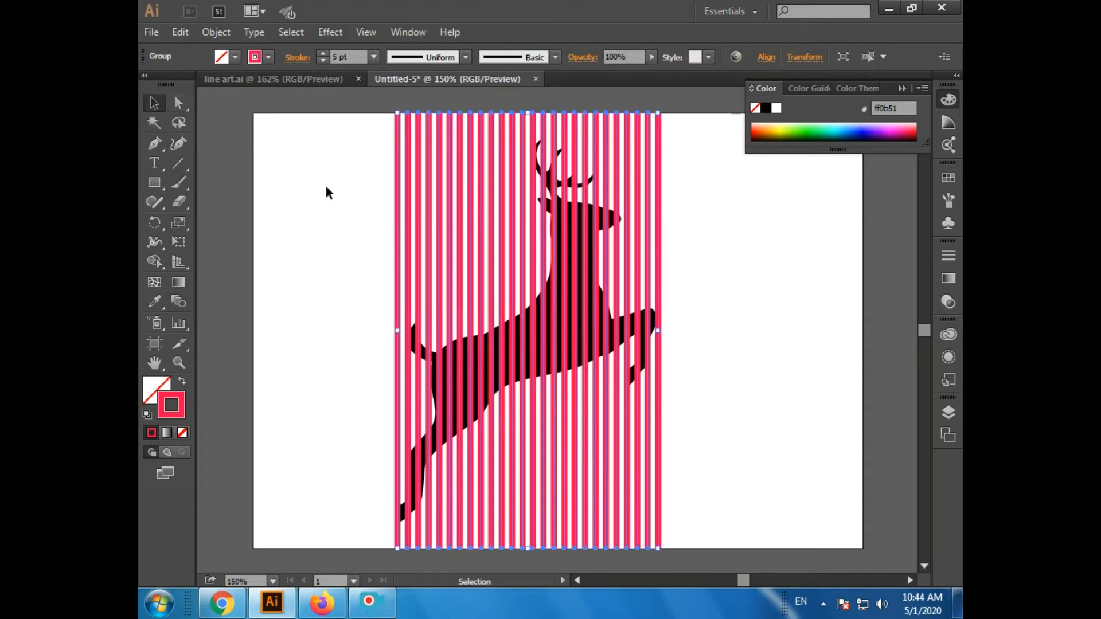
{"action": "left_click", "coordinate": [755, 319]}
{"action": "scroll", "coordinate": [754, 321], "scroll_direction": "up", "scroll_amount": 4}
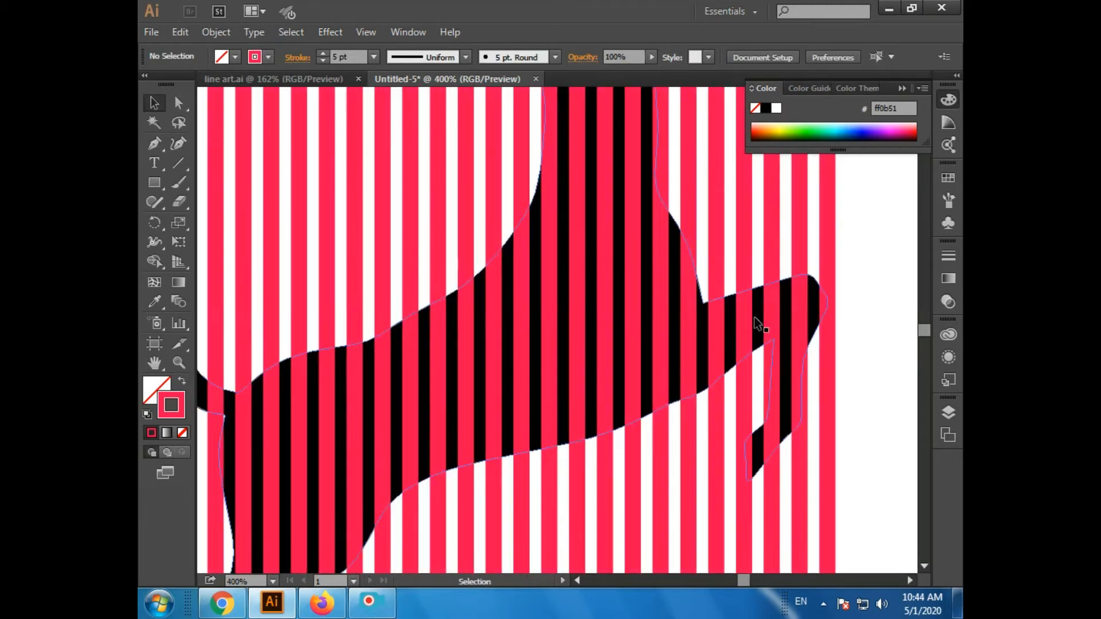
{"action": "left_click", "coordinate": [674, 266]}
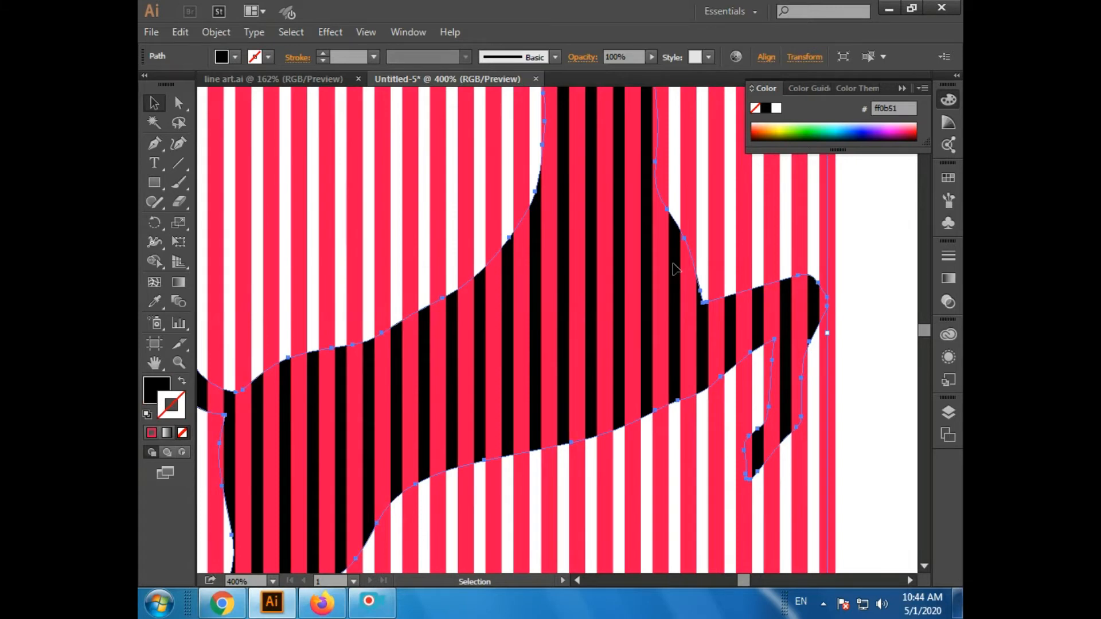
{"action": "key", "text": "ctrl+0"}
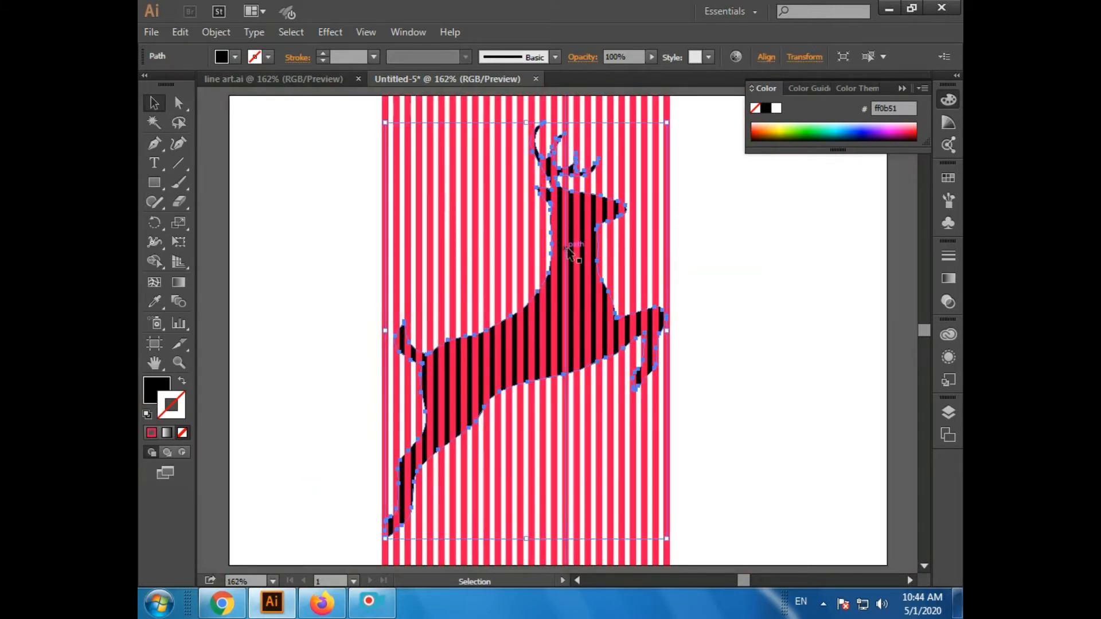
{"action": "key", "text": "ctrl+1"}
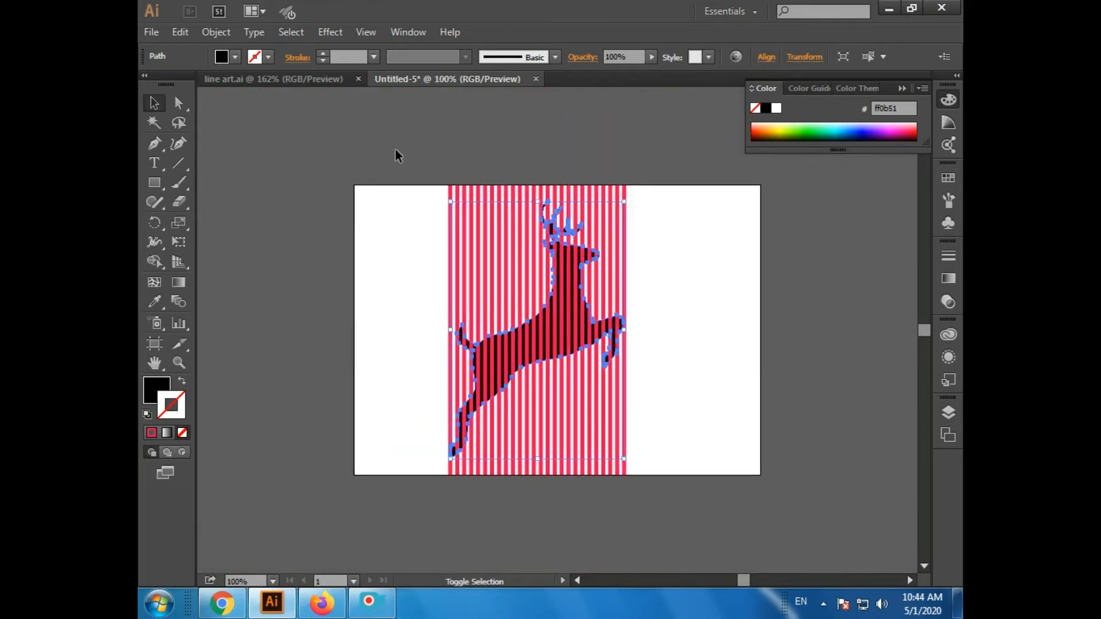
{"action": "left_click_drag", "start_coordinate": [418, 134], "coordinate": [654, 194]}
{"action": "left_click_drag", "start_coordinate": [655, 194], "coordinate": [654, 194]}
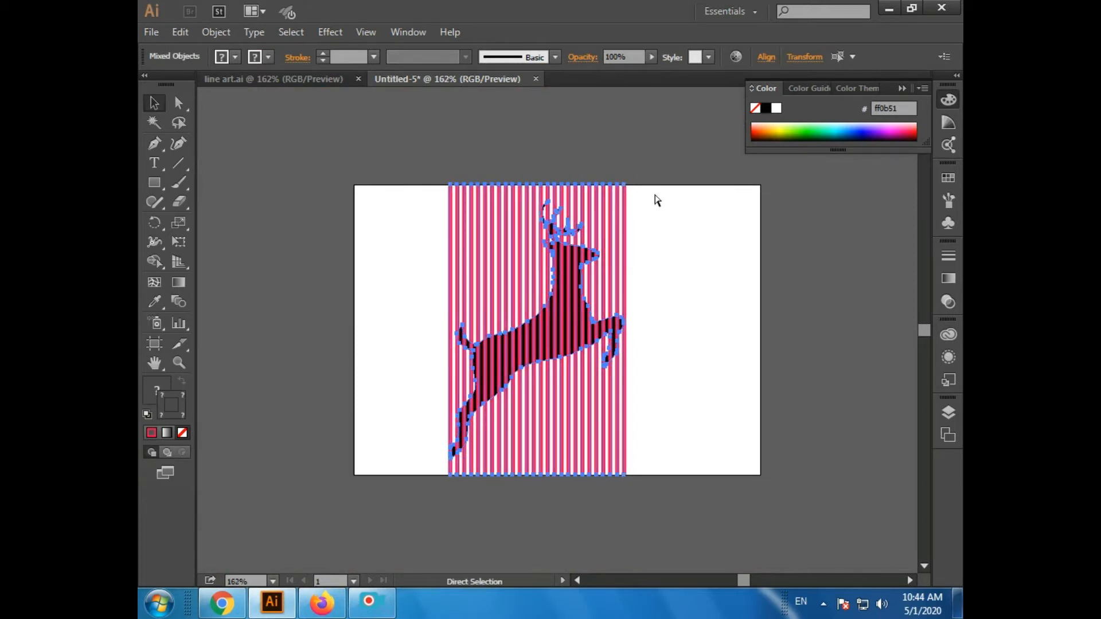
{"action": "key", "text": "ctrl+0"}
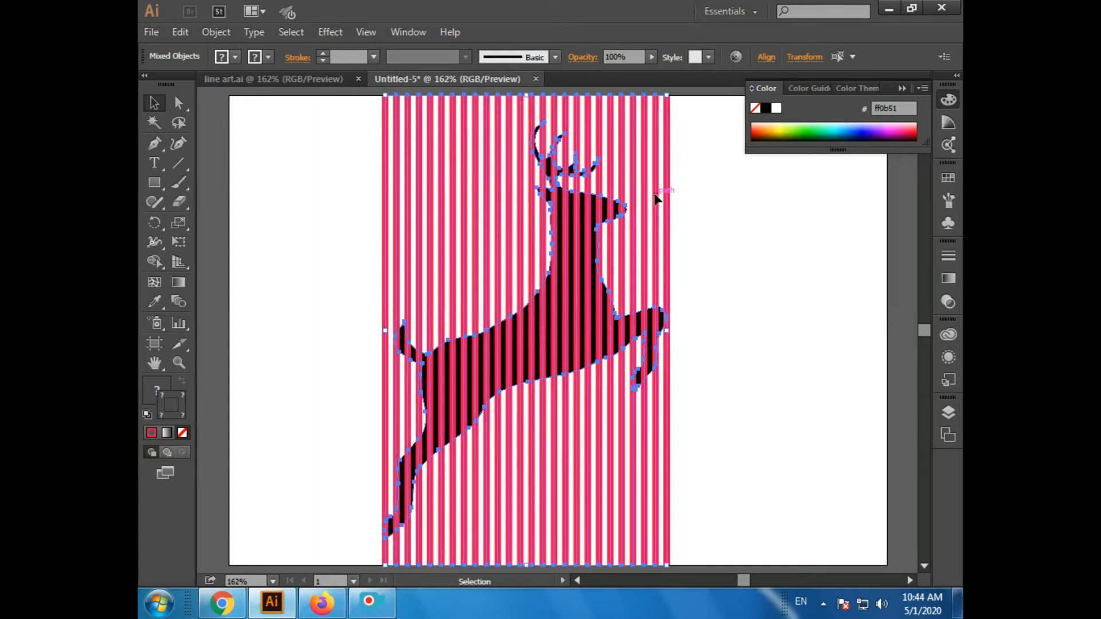
Step: Erase the stripe sections outside the deer above its back and head and below its belly with the Shape Builder tool
{"action": "left_click", "coordinate": [153, 262]}
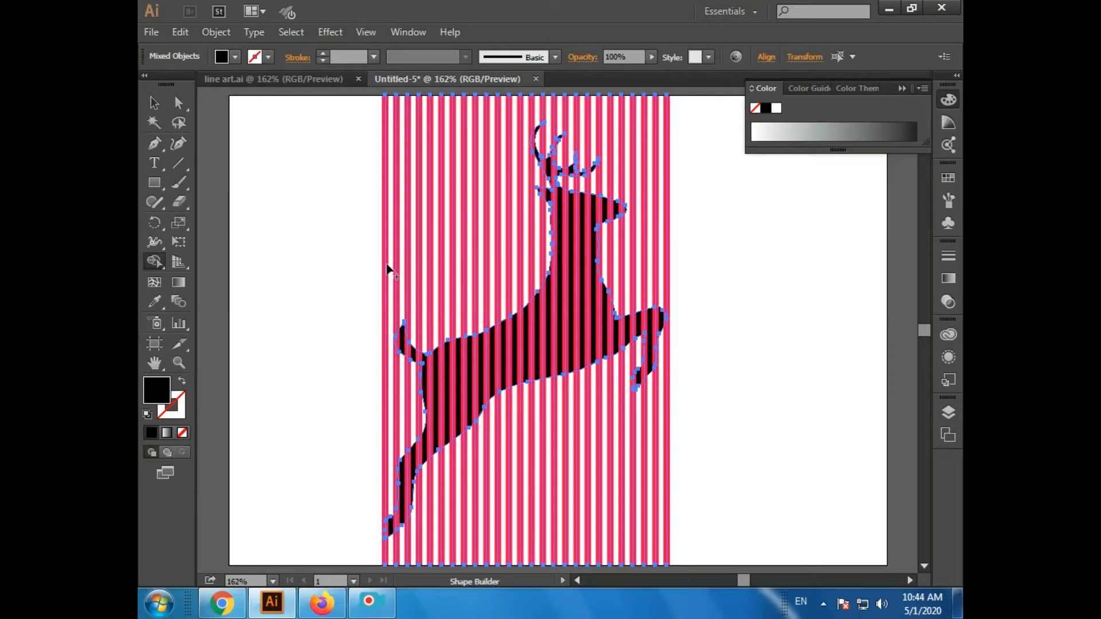
{"action": "key", "text": "alt"}
{"action": "key", "text": "alt"}
{"action": "key", "text": "alt"}
{"action": "mouse_move", "coordinate": [276, 256]}
{"action": "left_mouse_down"}
{"action": "mouse_move", "coordinate": [544, 246]}
{"action": "mouse_move", "coordinate": [299, 255]}
{"action": "left_mouse_up"}
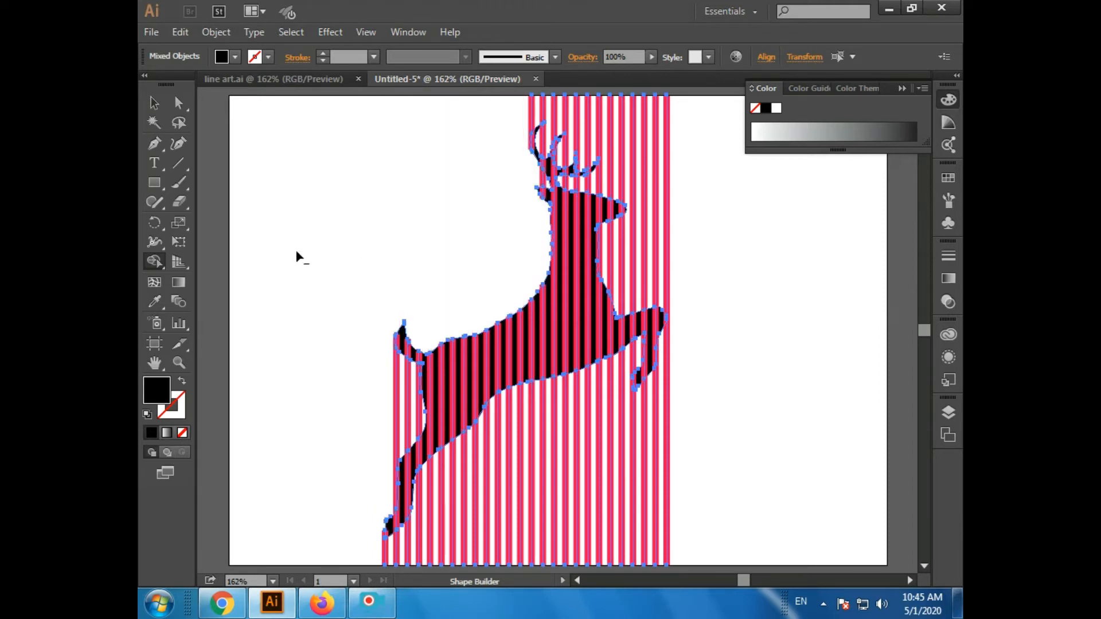
{"action": "mouse_move", "coordinate": [737, 506]}
{"action": "left_mouse_down"}
{"action": "mouse_move", "coordinate": [599, 506]}
{"action": "mouse_move", "coordinate": [371, 563]}
{"action": "left_mouse_up"}
{"action": "scroll", "coordinate": [659, 247], "scroll_direction": "up", "scroll_amount": 5}
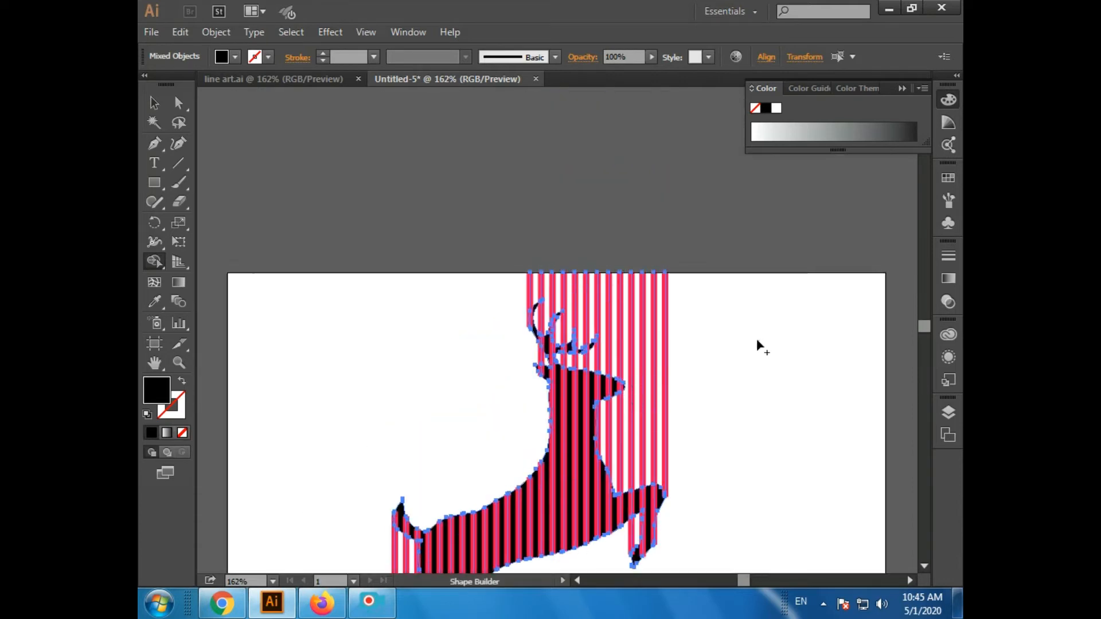
{"action": "mouse_move", "coordinate": [759, 341]}
{"action": "left_mouse_down"}
{"action": "mouse_move", "coordinate": [578, 288]}
{"action": "mouse_move", "coordinate": [504, 285]}
{"action": "mouse_move", "coordinate": [647, 280]}
{"action": "mouse_move", "coordinate": [729, 307]}
{"action": "mouse_move", "coordinate": [751, 355]}
{"action": "left_mouse_up"}
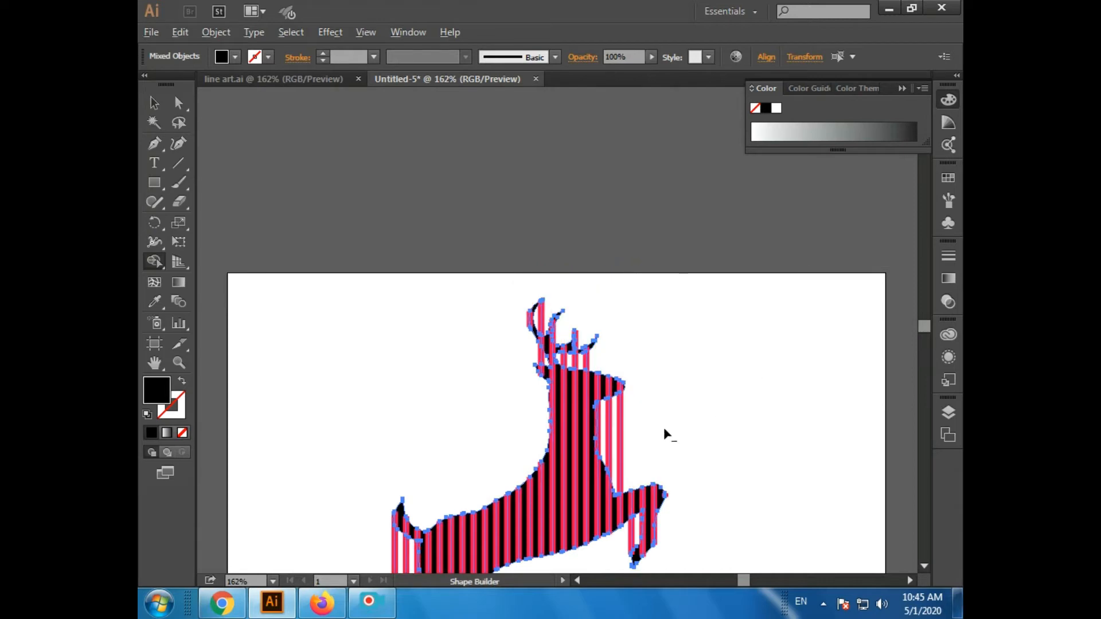
Step: Erase the stripe sections hanging below the deer's muzzle in front of its neck with the Shape Builder tool
{"action": "key", "text": "ctrl+plus"}
{"action": "key", "text": "ctrl+plus"}
{"action": "key", "text": "ctrl+plus"}
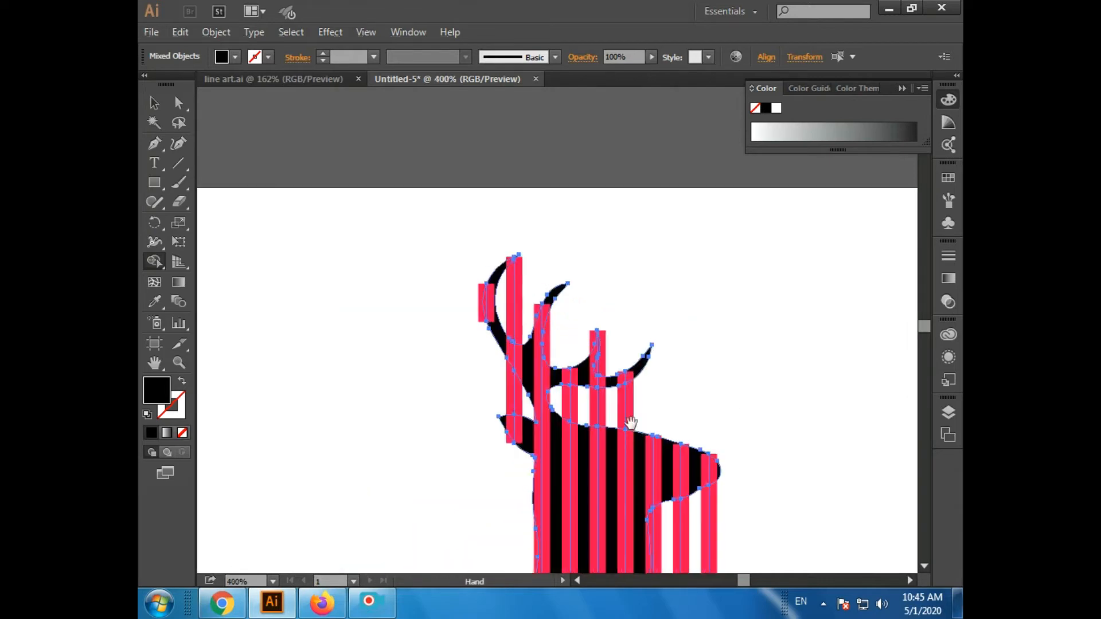
{"action": "left_click_drag", "start_coordinate": [596, 370], "coordinate": [588, 200]}
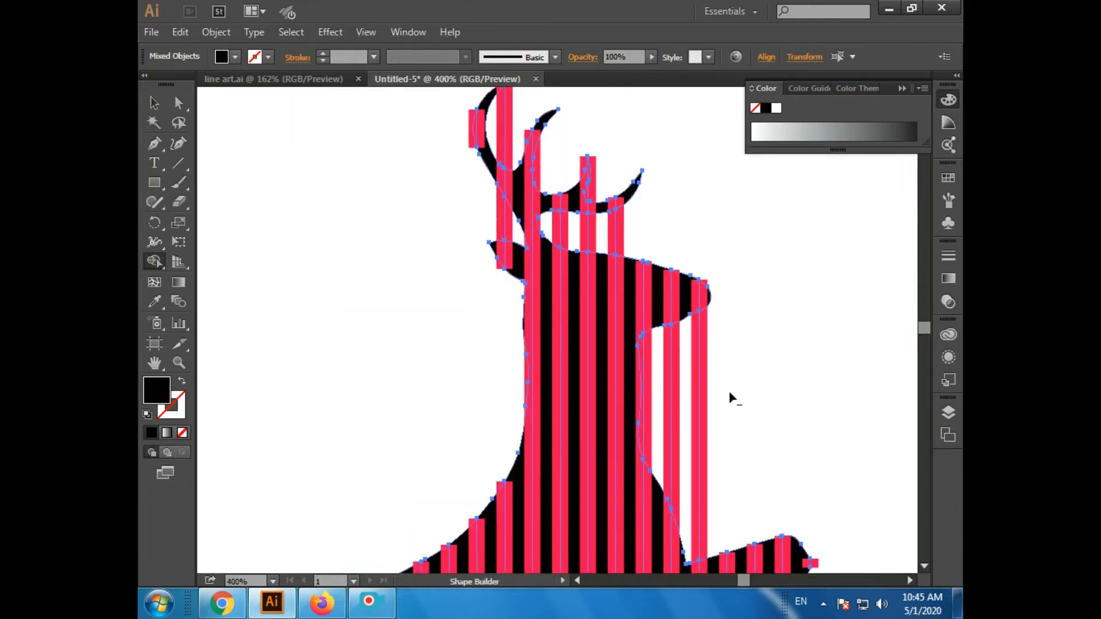
{"action": "mouse_move", "coordinate": [729, 394]}
{"action": "left_mouse_down"}
{"action": "mouse_move", "coordinate": [673, 352]}
{"action": "mouse_move", "coordinate": [656, 363]}
{"action": "mouse_move", "coordinate": [768, 418]}
{"action": "mouse_move", "coordinate": [663, 398]}
{"action": "left_mouse_up"}
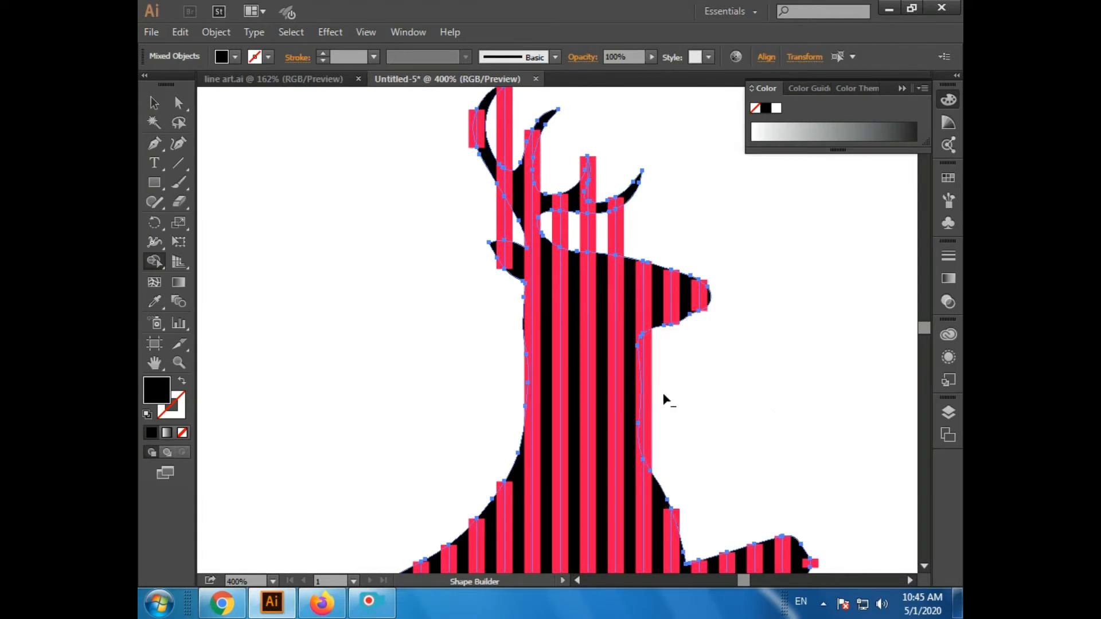
Step: Erase the stripe sections between the antlers, head and ear with the Shape Builder tool
{"action": "left_click_drag", "start_coordinate": [616, 230], "coordinate": [560, 232]}
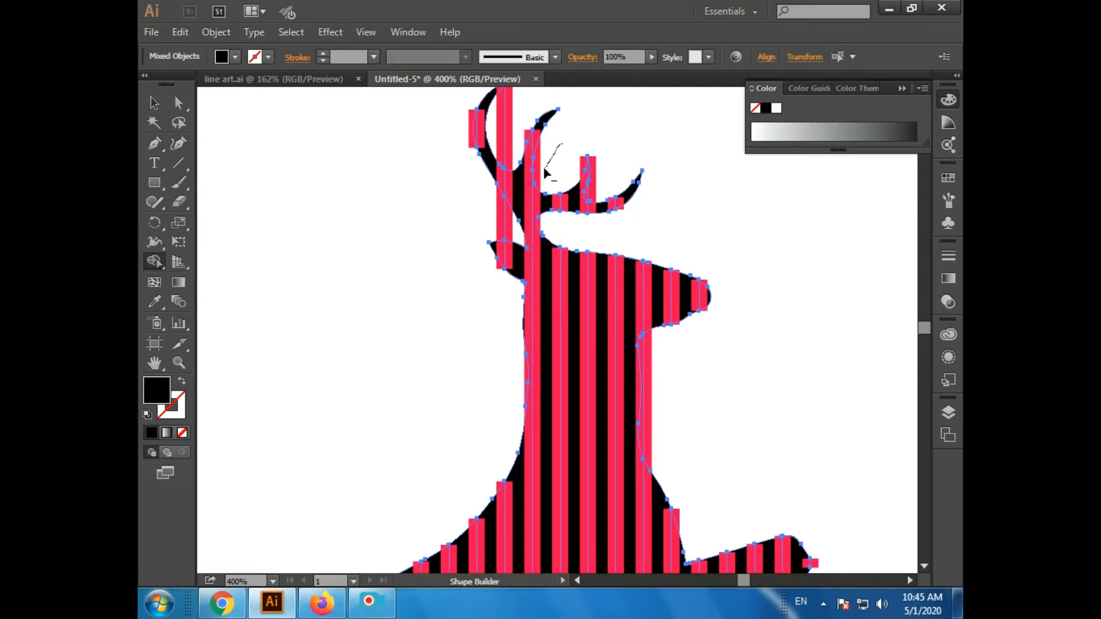
{"action": "left_click_drag", "start_coordinate": [525, 114], "coordinate": [492, 130]}
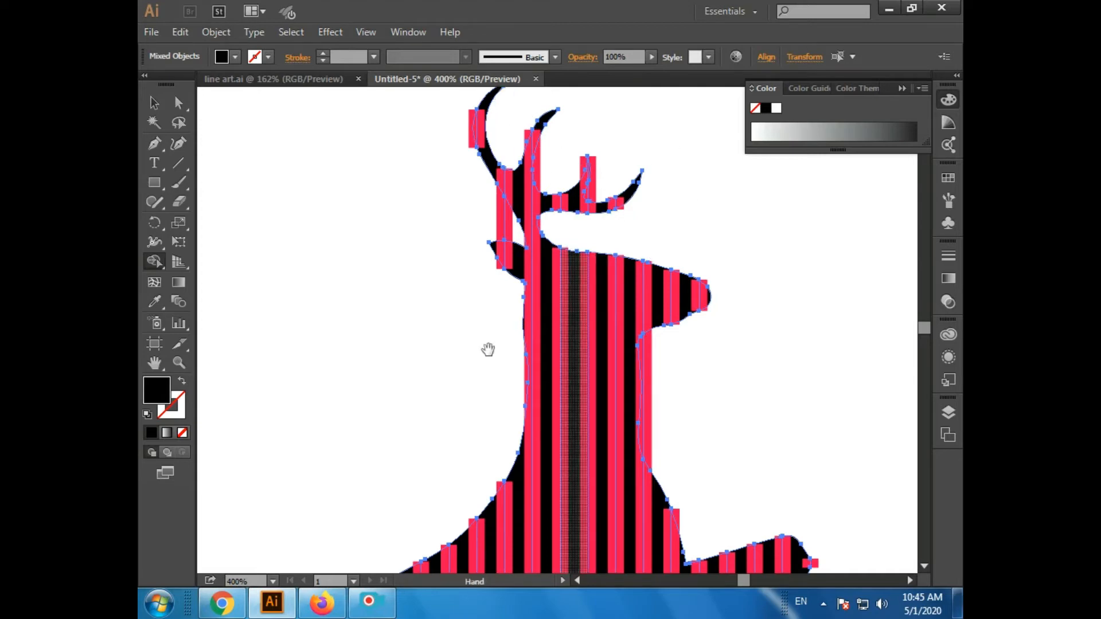
{"action": "left_click_drag", "start_coordinate": [489, 350], "coordinate": [618, 339]}
{"action": "left_click_drag", "start_coordinate": [604, 214], "coordinate": [637, 217]}
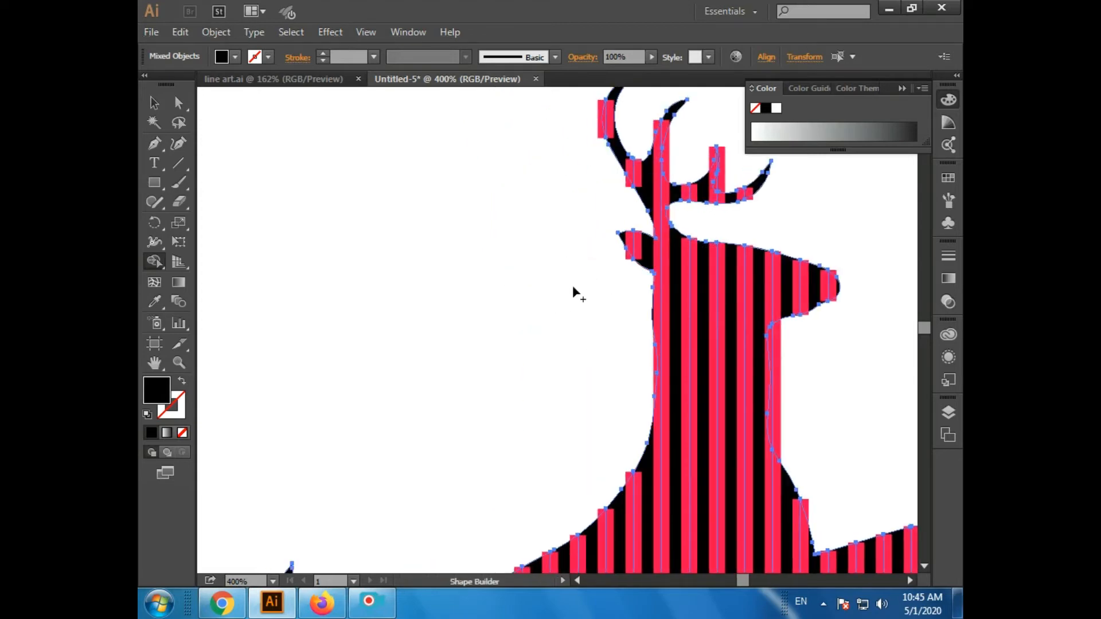
Step: Erase the stripe sections between the deer's tail and hind leg with the Shape Builder tool
{"action": "mouse_move", "coordinate": [531, 301]}
{"action": "left_mouse_down"}
{"action": "mouse_move", "coordinate": [534, 240]}
{"action": "mouse_move", "coordinate": [492, 130]}
{"action": "left_mouse_up"}
{"action": "left_click_drag", "start_coordinate": [589, 386], "coordinate": [799, 265]}
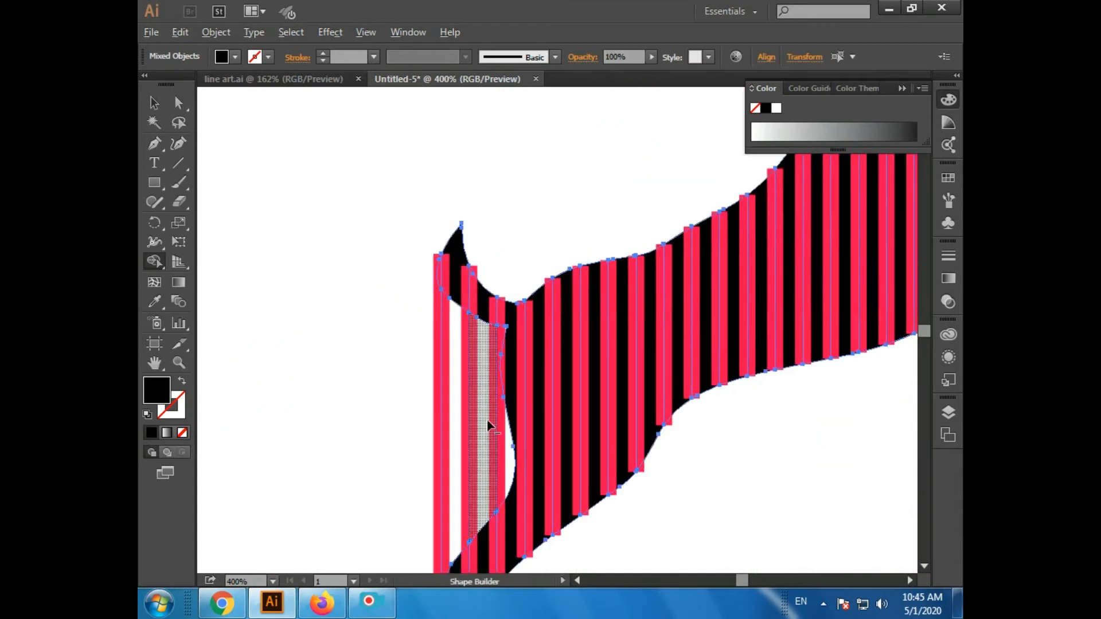
{"action": "left_click_drag", "start_coordinate": [413, 354], "coordinate": [504, 464]}
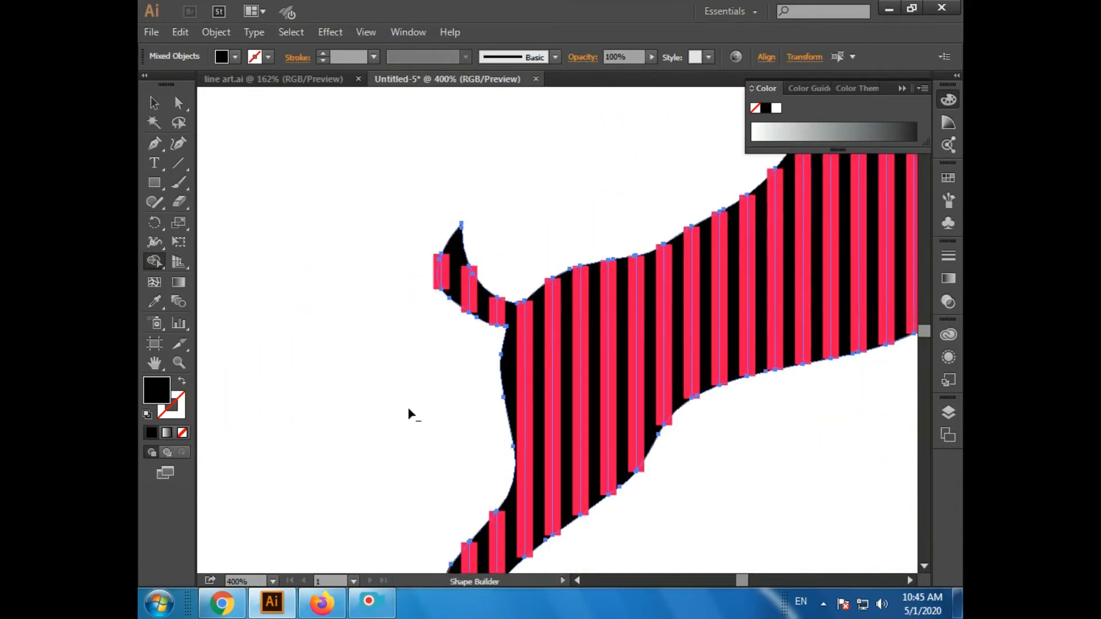
Step: Erase the stripe section between the deer's belly and the hoof of its bent front leg with the Shape Builder tool
{"action": "left_click_drag", "start_coordinate": [781, 314], "coordinate": [658, 498]}
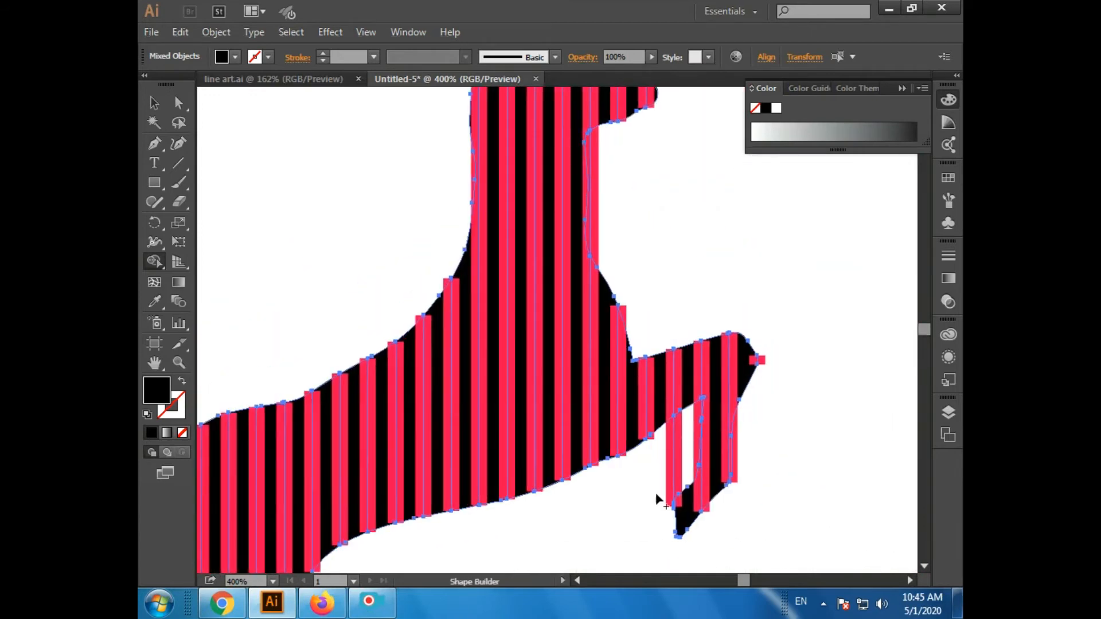
{"action": "left_click_drag", "start_coordinate": [676, 459], "coordinate": [696, 444]}
{"action": "left_click_drag", "start_coordinate": [470, 343], "coordinate": [610, 529]}
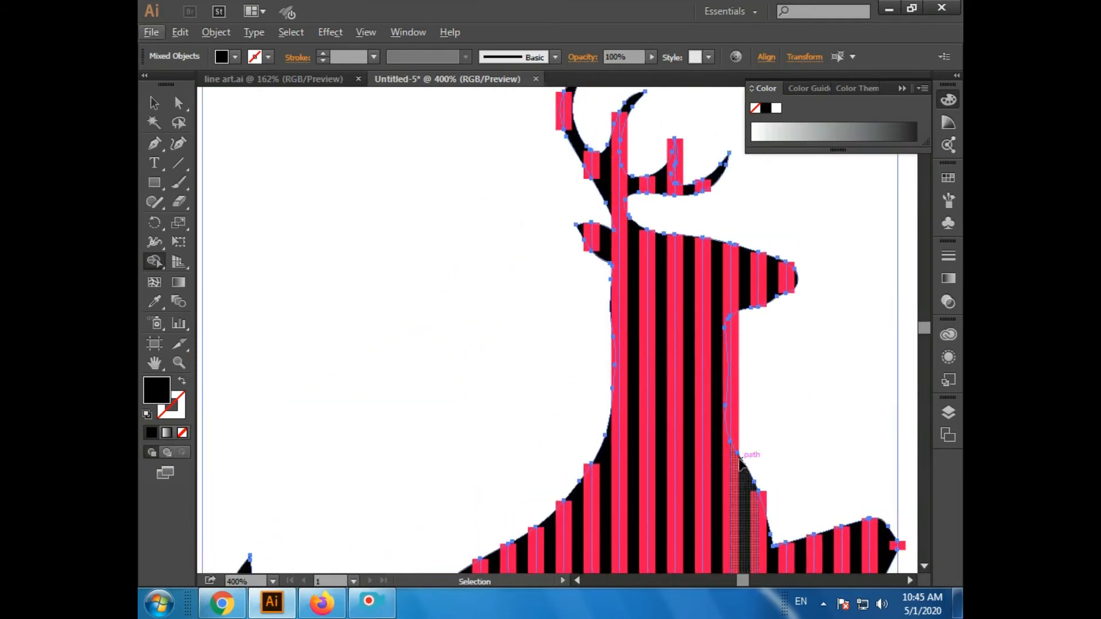
{"action": "key", "text": "ctrl+0"}
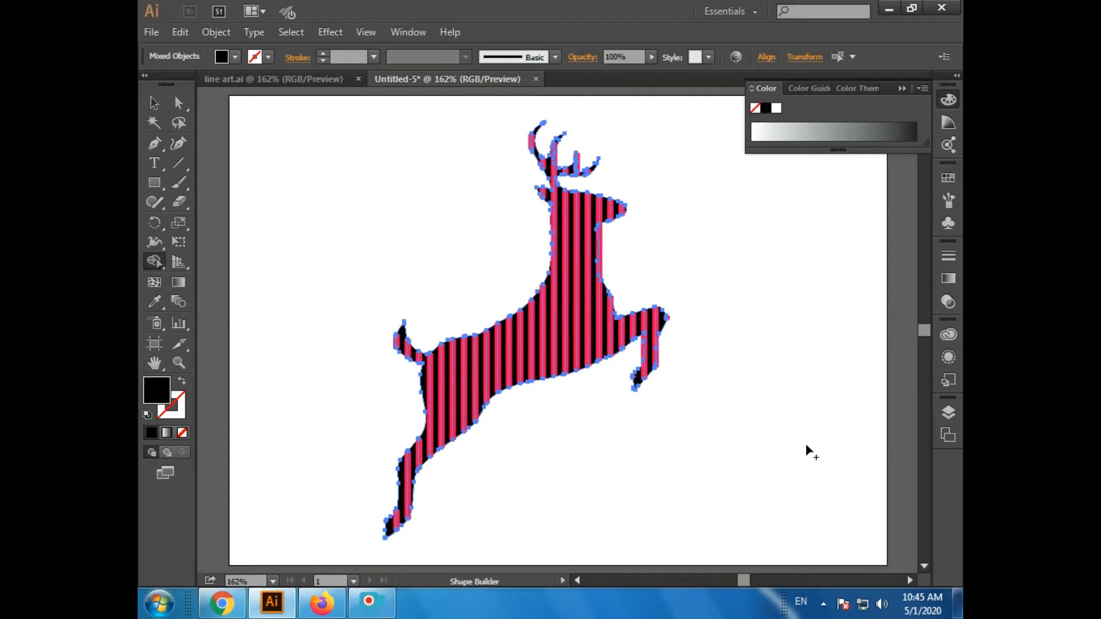
Step: Delete the black deer silhouette behind the pink stripes, keeping only the trimmed lines
{"action": "left_click", "coordinate": [154, 105]}
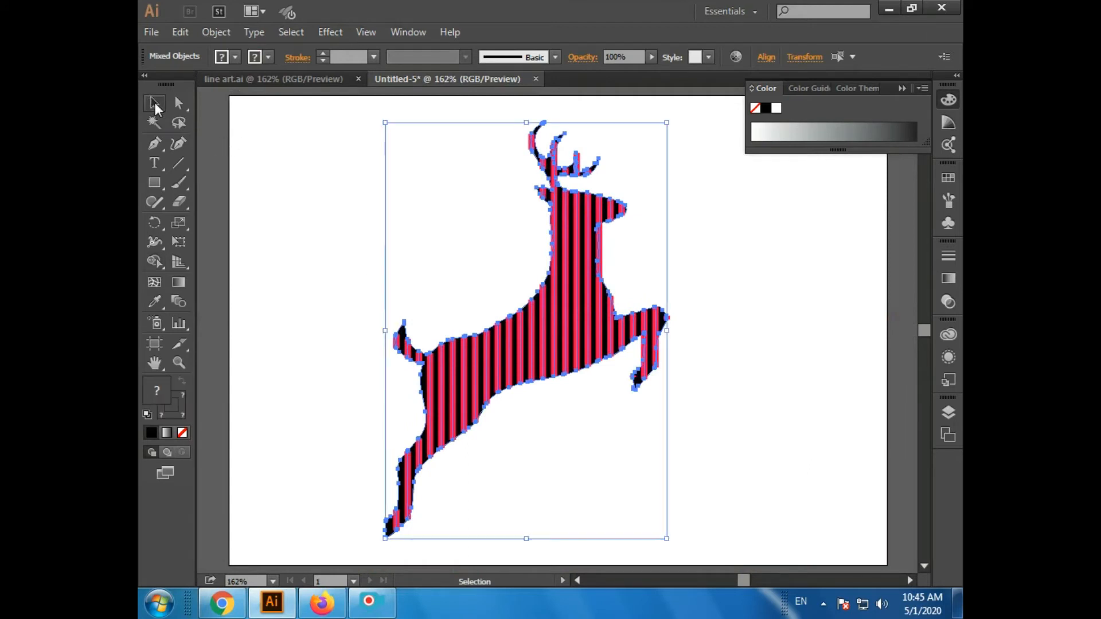
{"action": "key", "text": "ctrl+equal"}
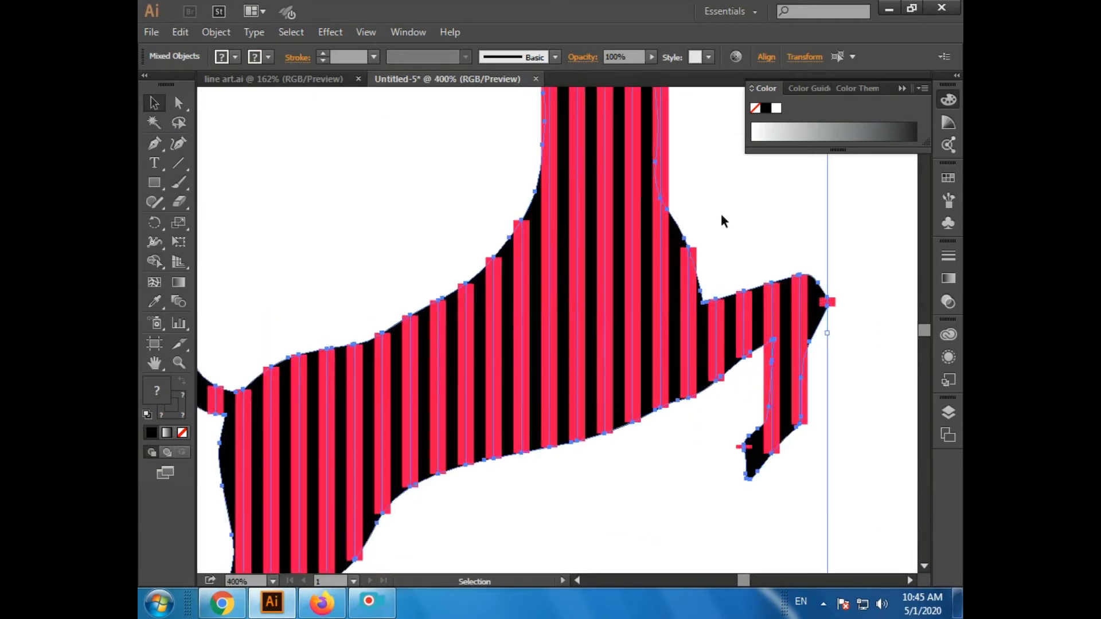
{"action": "left_click", "coordinate": [879, 266]}
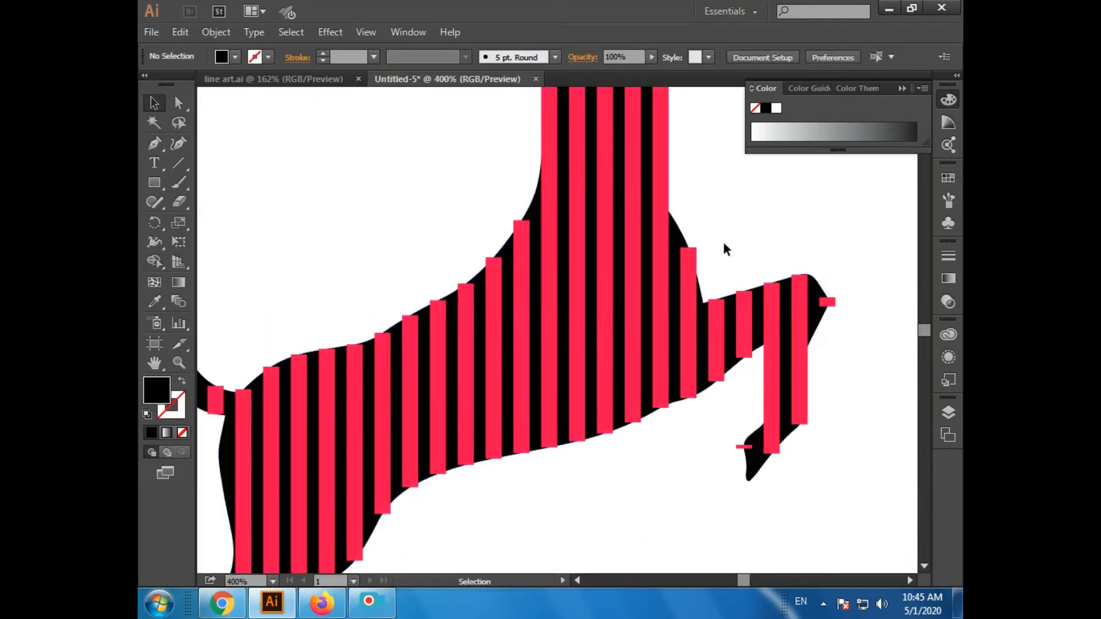
{"action": "left_click", "coordinate": [672, 238]}
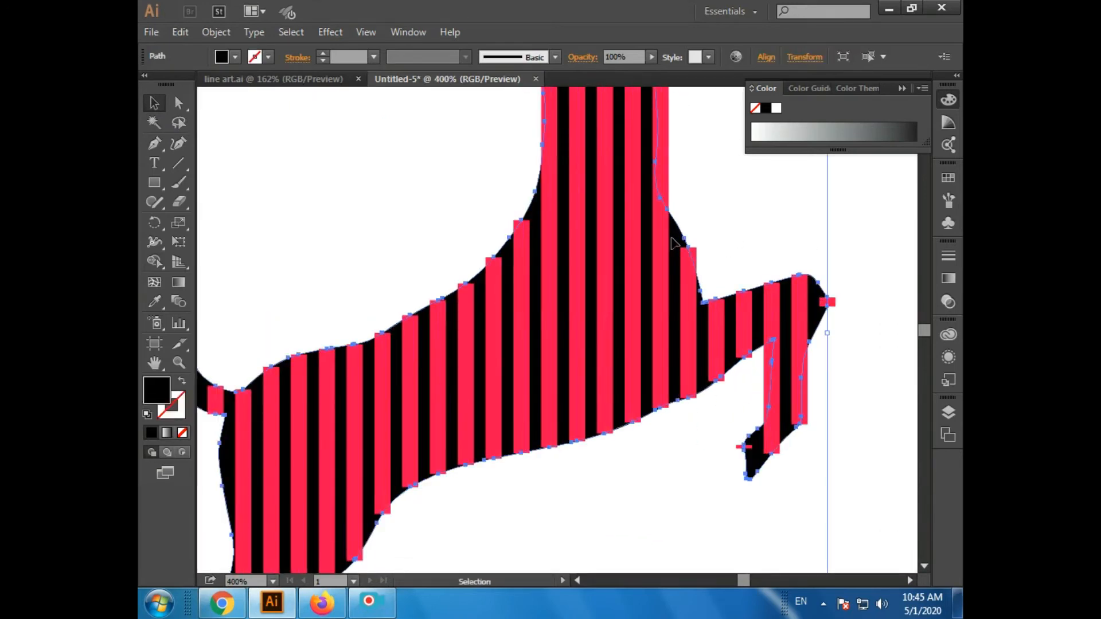
{"action": "key", "text": "Delete"}
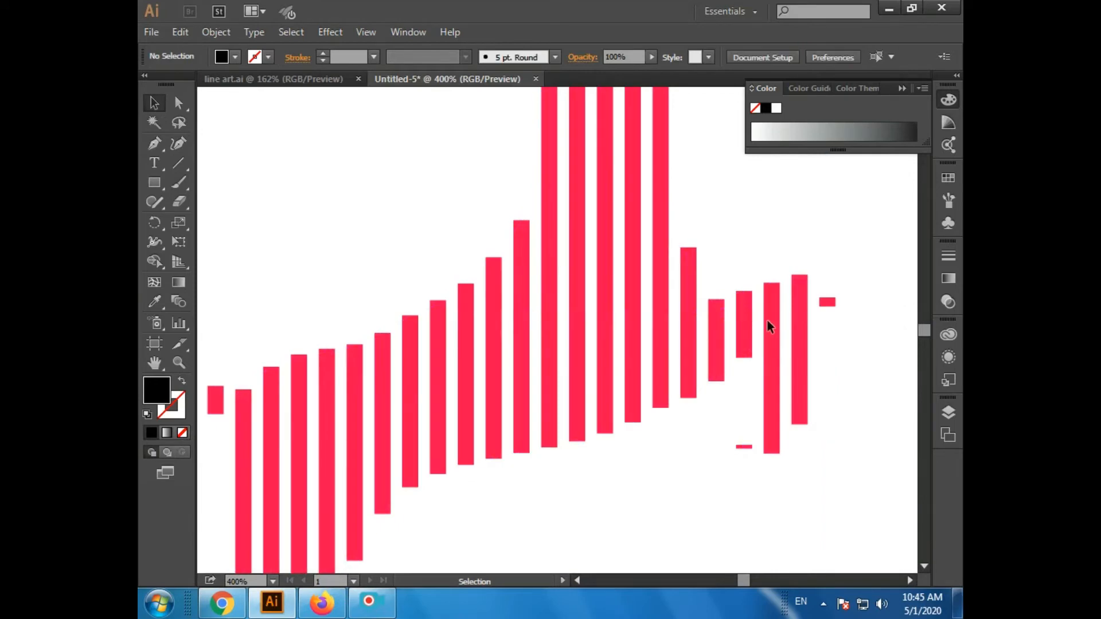
{"action": "key", "text": "a"}
{"action": "key", "text": "ctrl+0"}
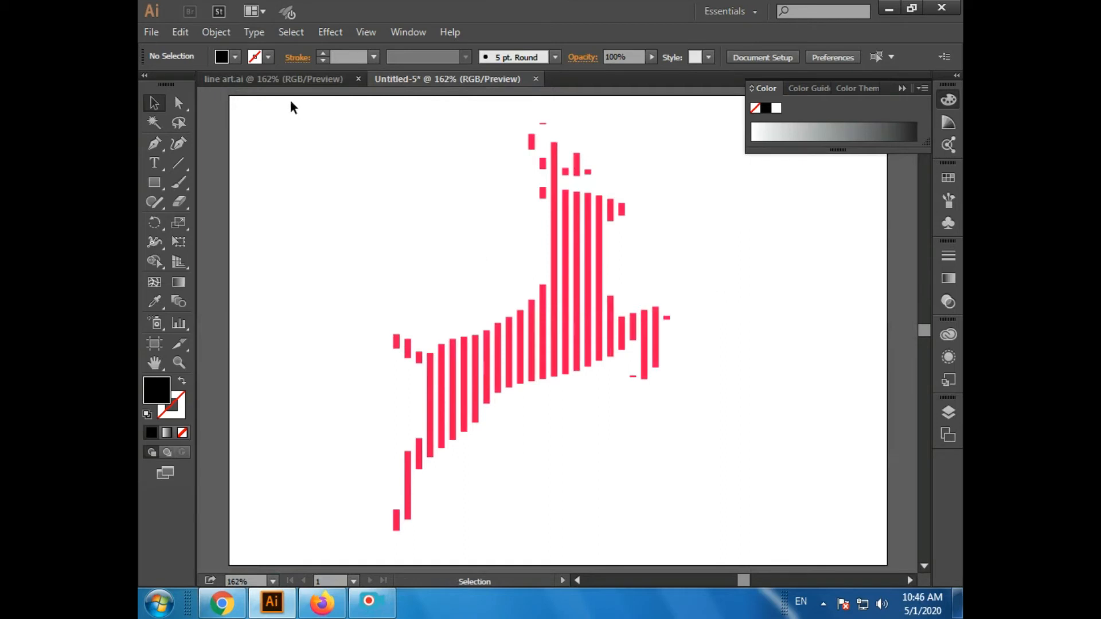
{"action": "left_click_drag", "start_coordinate": [290, 102], "coordinate": [796, 542]}
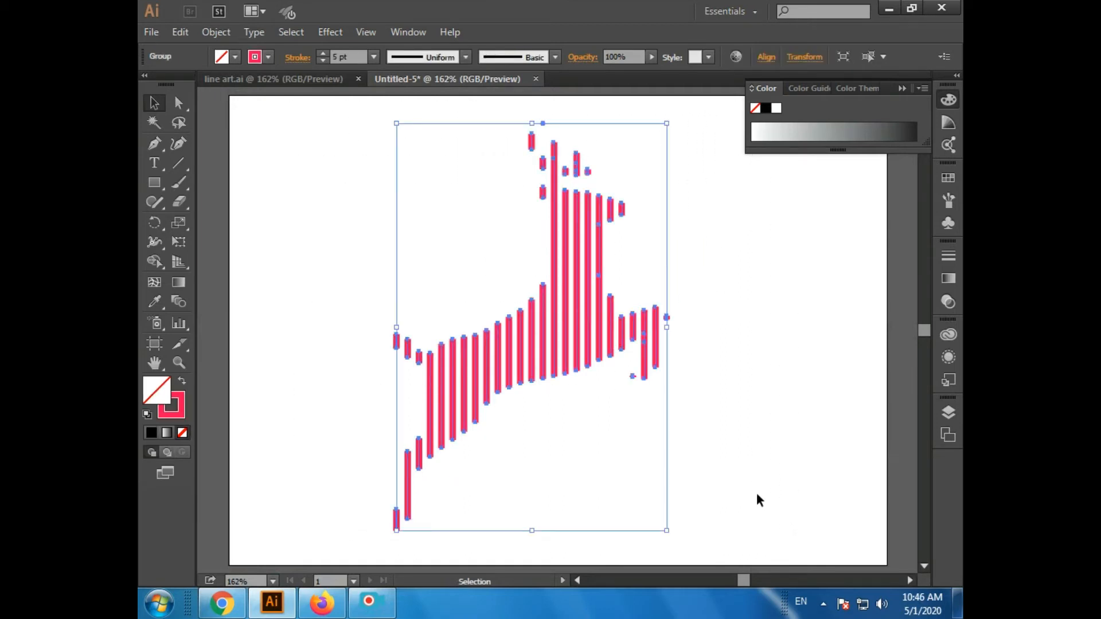
{"action": "key", "text": "a"}
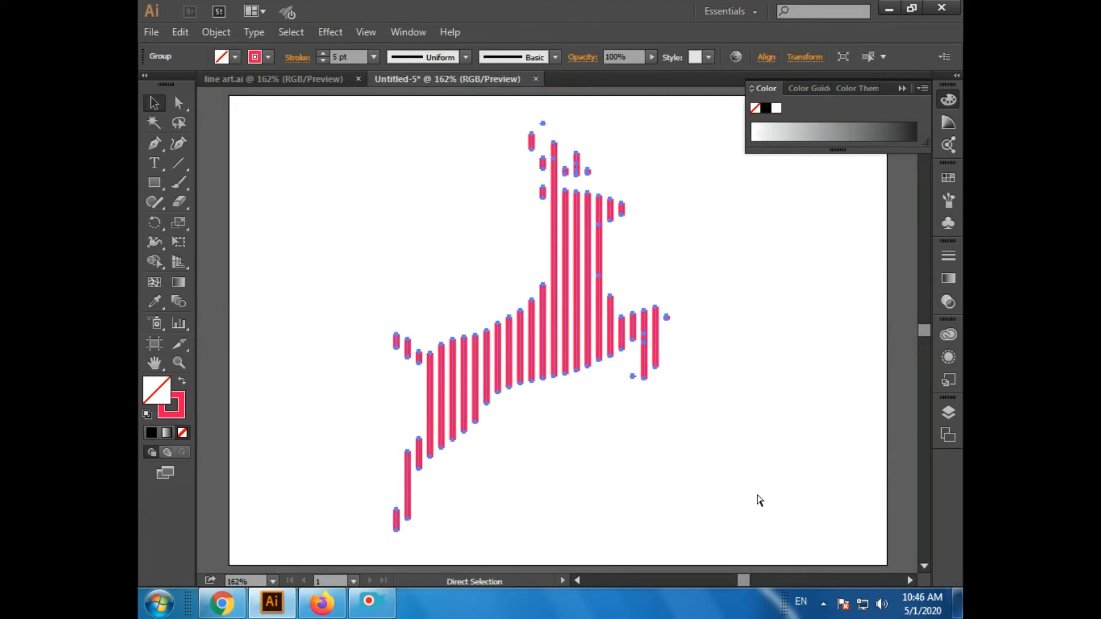
{"action": "key", "text": "v"}
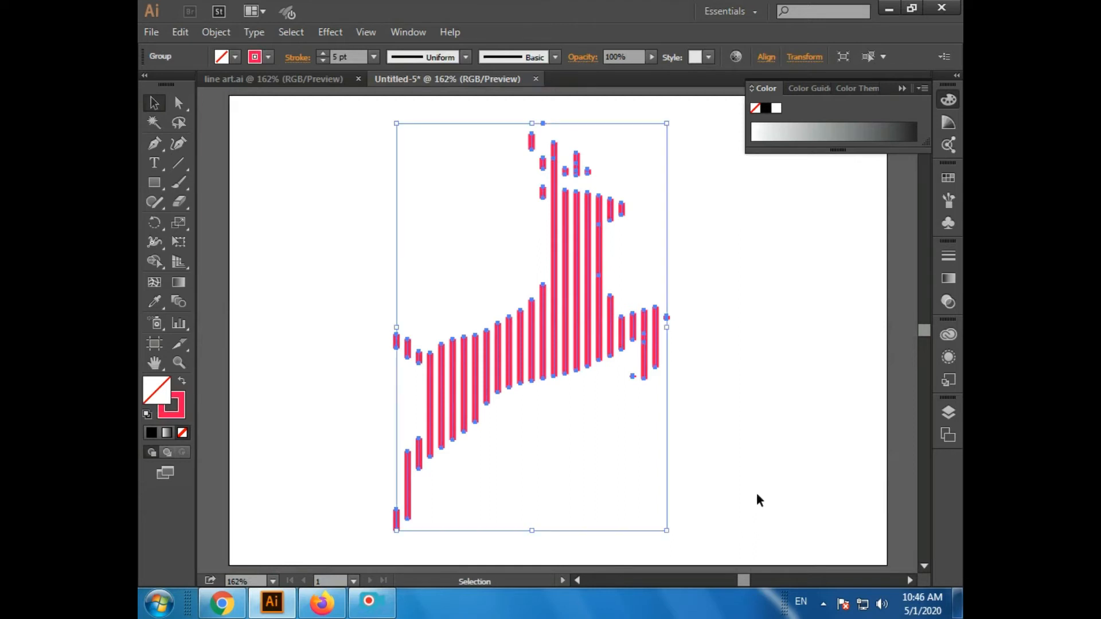
{"action": "left_click", "coordinate": [949, 258]}
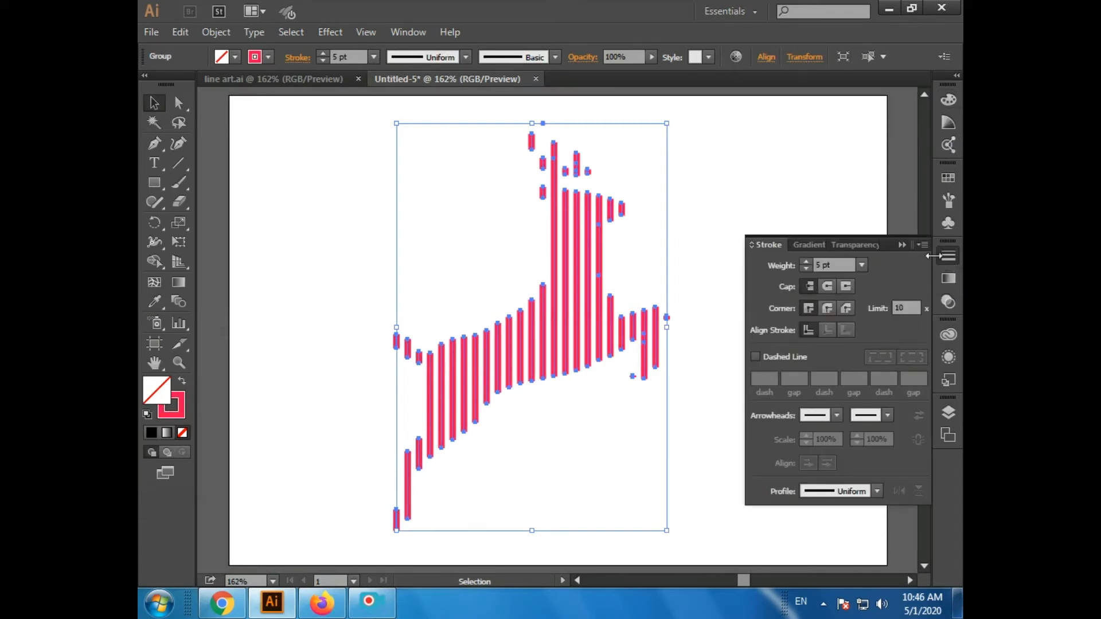
{"action": "left_click", "coordinate": [901, 245]}
{"action": "key", "text": "a"}
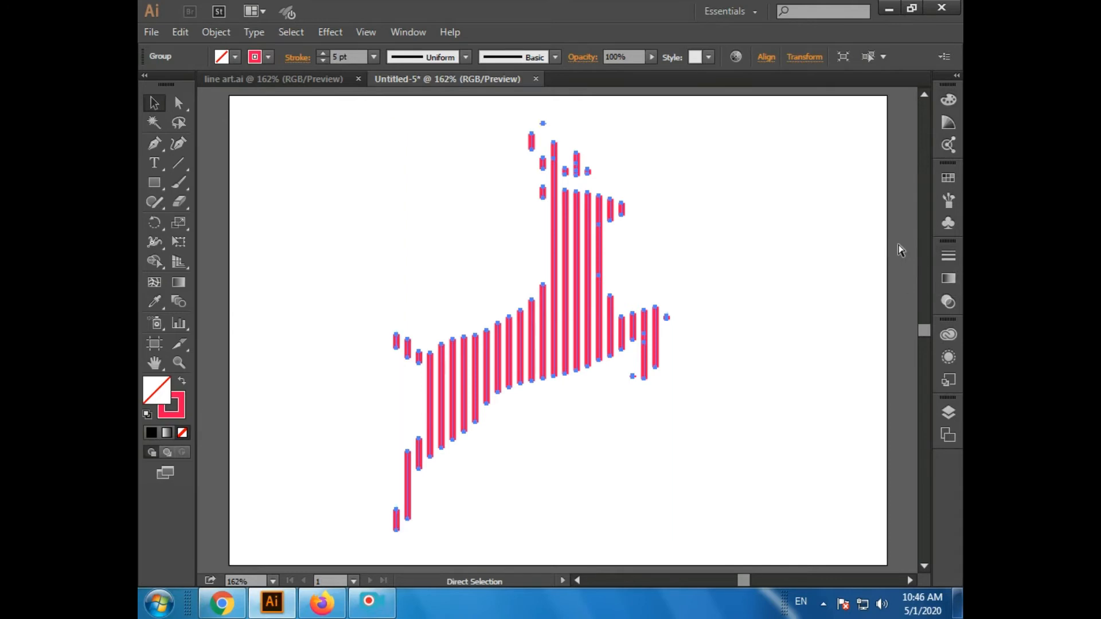
{"action": "key", "text": "ctrl+F10"}
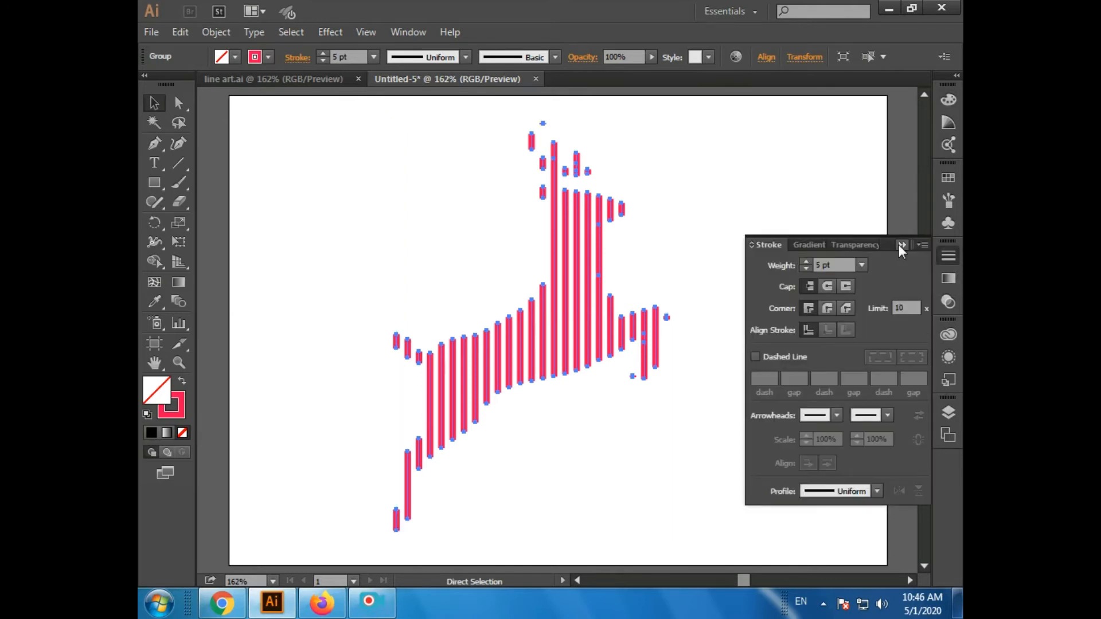
{"action": "left_click", "coordinate": [900, 245]}
{"action": "key", "text": "v"}
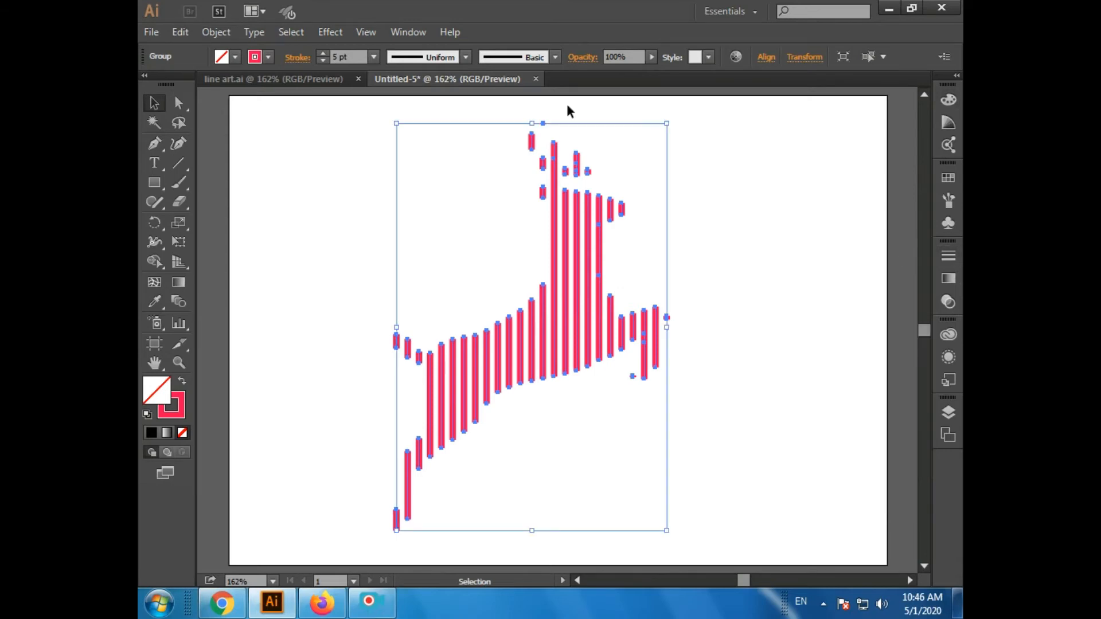
Step: Display the stroke options and apply round caps to all of the deer's stripes
{"action": "left_click", "coordinate": [407, 33]}
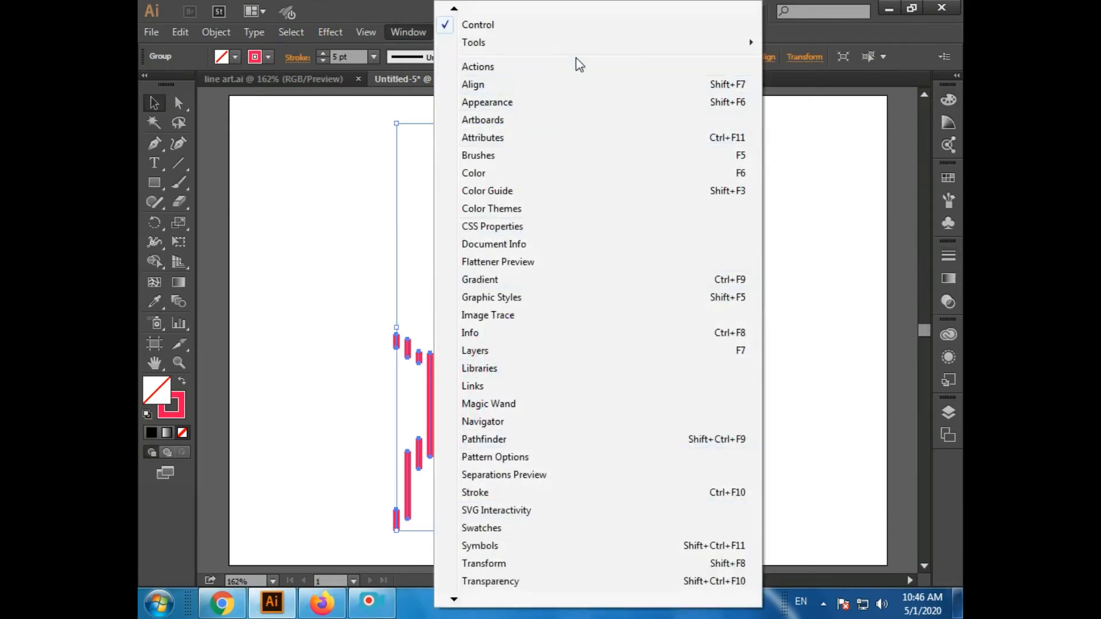
{"action": "mouse_move", "coordinate": [453, 599]}
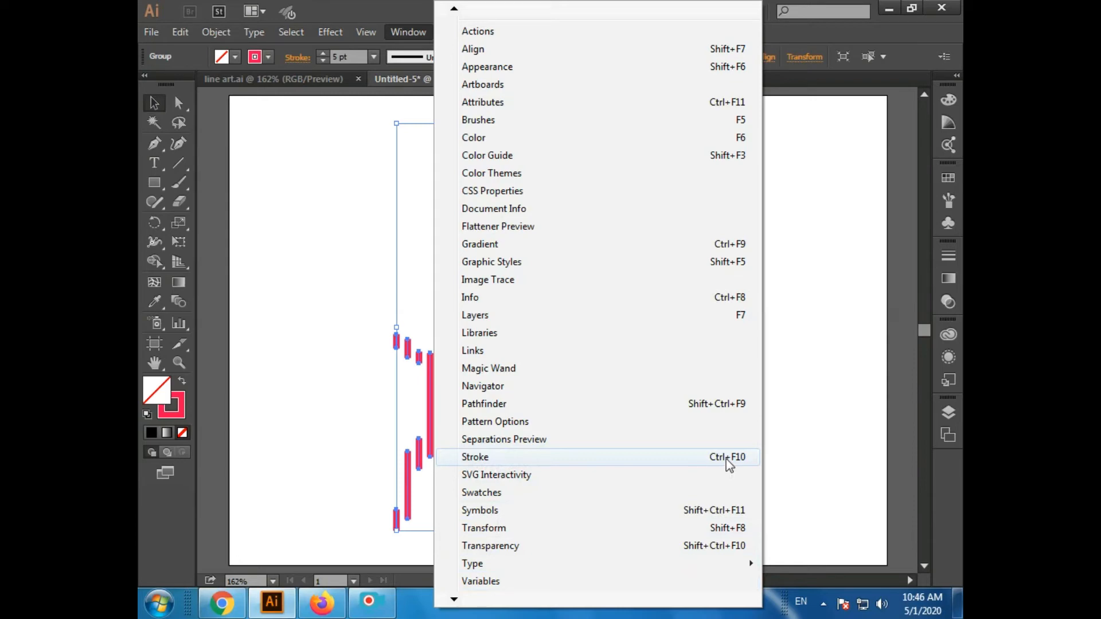
{"action": "left_click", "coordinate": [448, 460]}
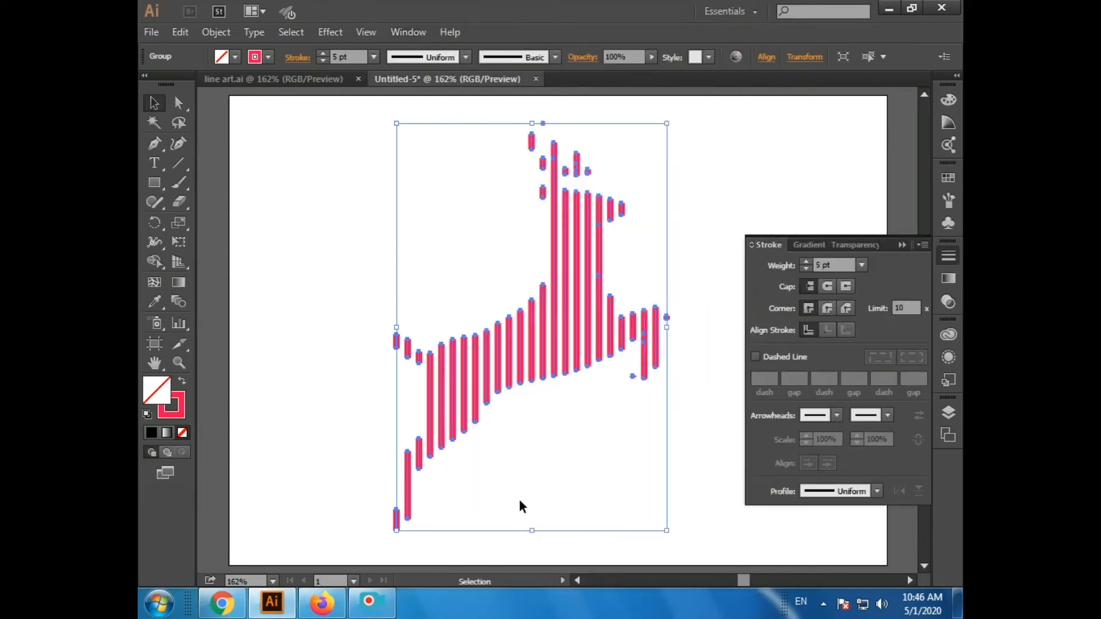
{"action": "left_click", "coordinate": [408, 31]}
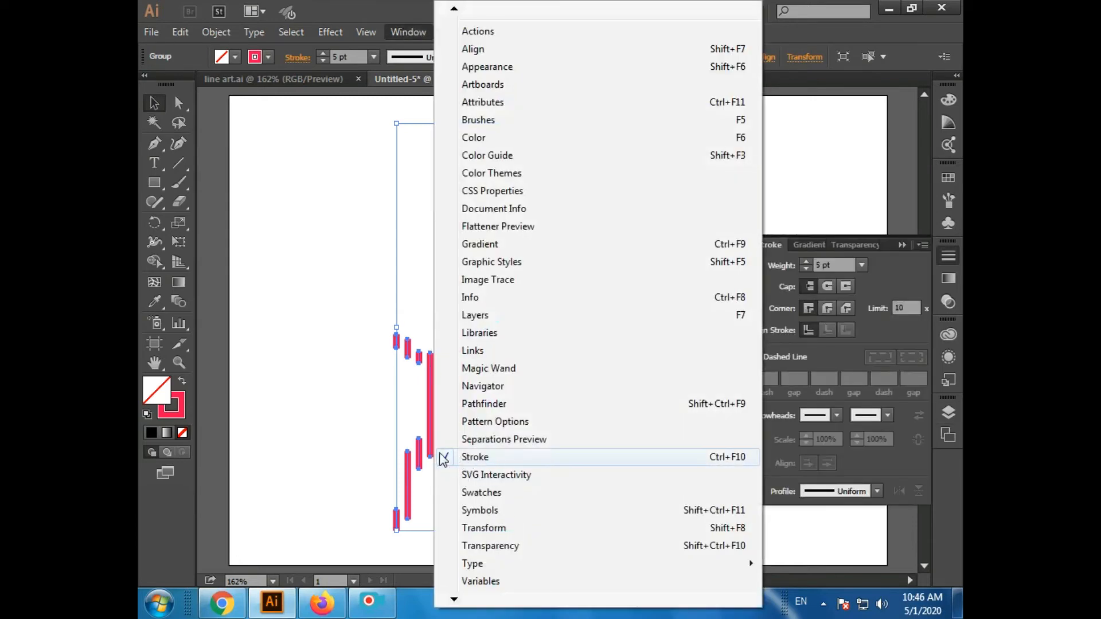
{"action": "left_click", "coordinate": [321, 369]}
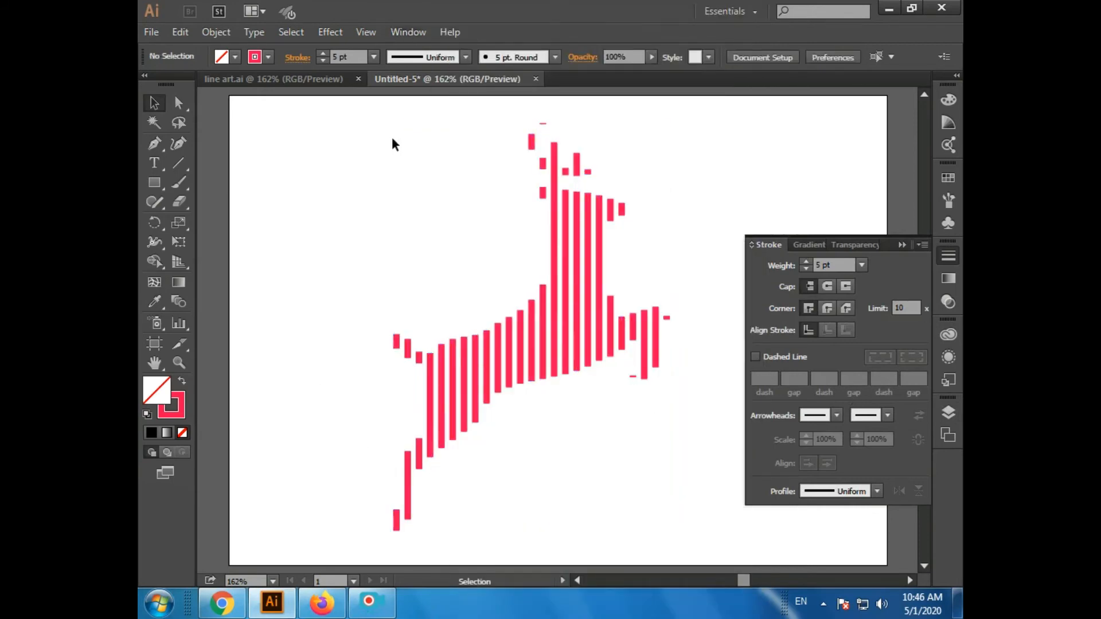
{"action": "mouse_move", "coordinate": [352, 122]}
{"action": "left_mouse_down"}
{"action": "mouse_move", "coordinate": [472, 207]}
{"action": "mouse_move", "coordinate": [697, 453]}
{"action": "mouse_move", "coordinate": [712, 547]}
{"action": "left_mouse_up"}
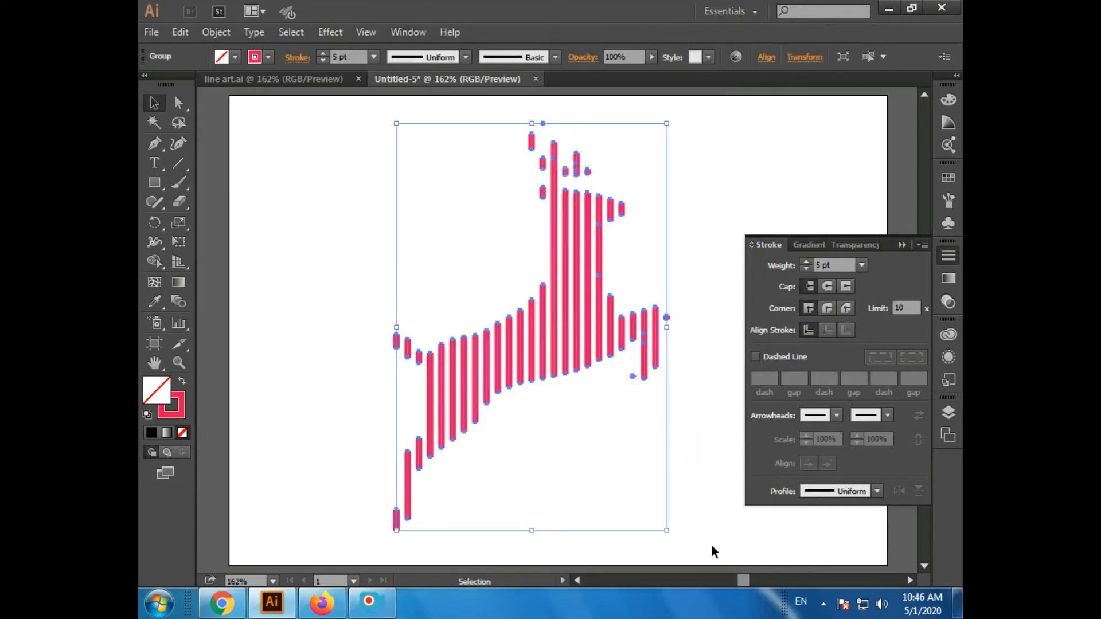
{"action": "left_click", "coordinate": [828, 286]}
{"action": "left_click", "coordinate": [901, 246]}
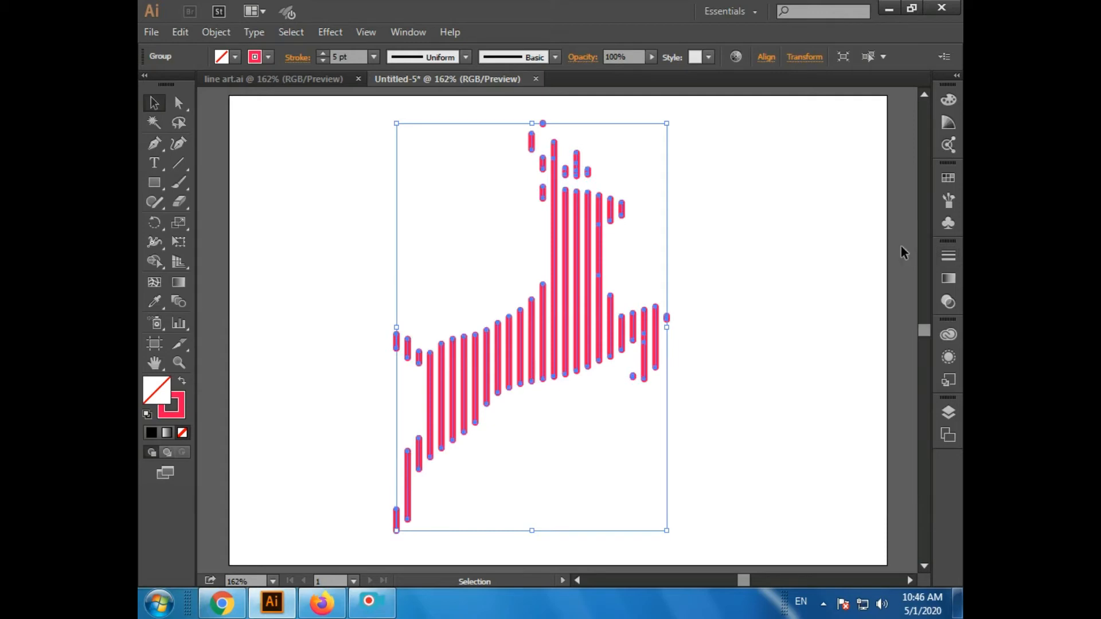
{"action": "left_click", "coordinate": [736, 300]}
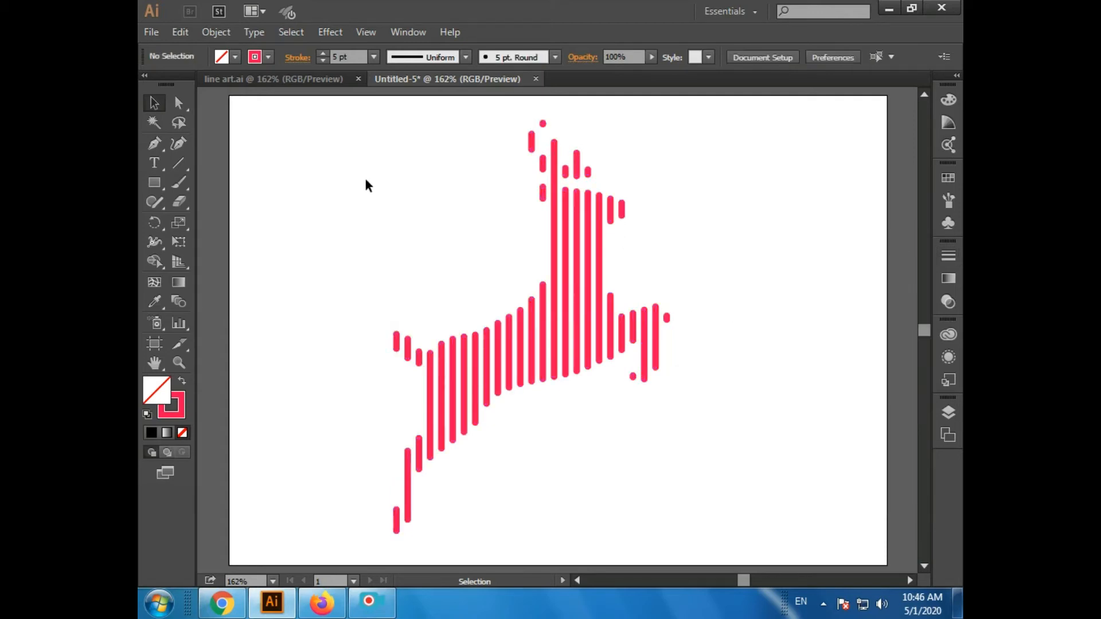
Step: Set the stroke colour of all the deer's stripes to black, 000000
{"action": "mouse_move", "coordinate": [328, 121]}
{"action": "left_mouse_down"}
{"action": "mouse_move", "coordinate": [560, 264]}
{"action": "mouse_move", "coordinate": [727, 441]}
{"action": "mouse_move", "coordinate": [759, 491]}
{"action": "mouse_move", "coordinate": [764, 539]}
{"action": "left_mouse_up"}
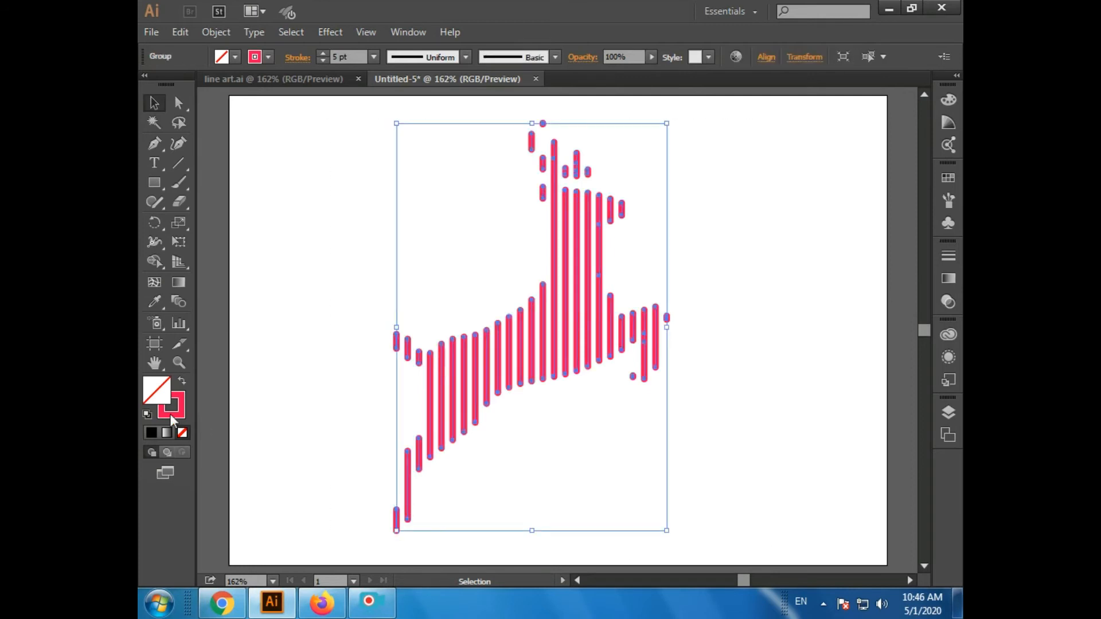
{"action": "double_click", "coordinate": [175, 420]}
{"action": "type", "text": "000000"}
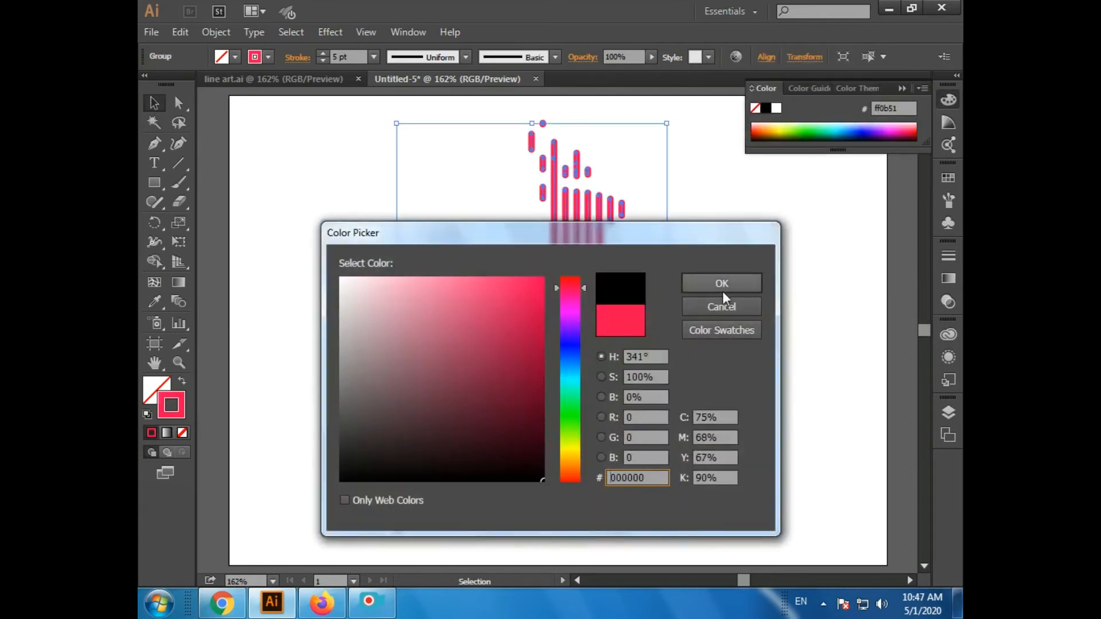
{"action": "left_click", "coordinate": [721, 289]}
{"action": "left_click", "coordinate": [756, 292]}
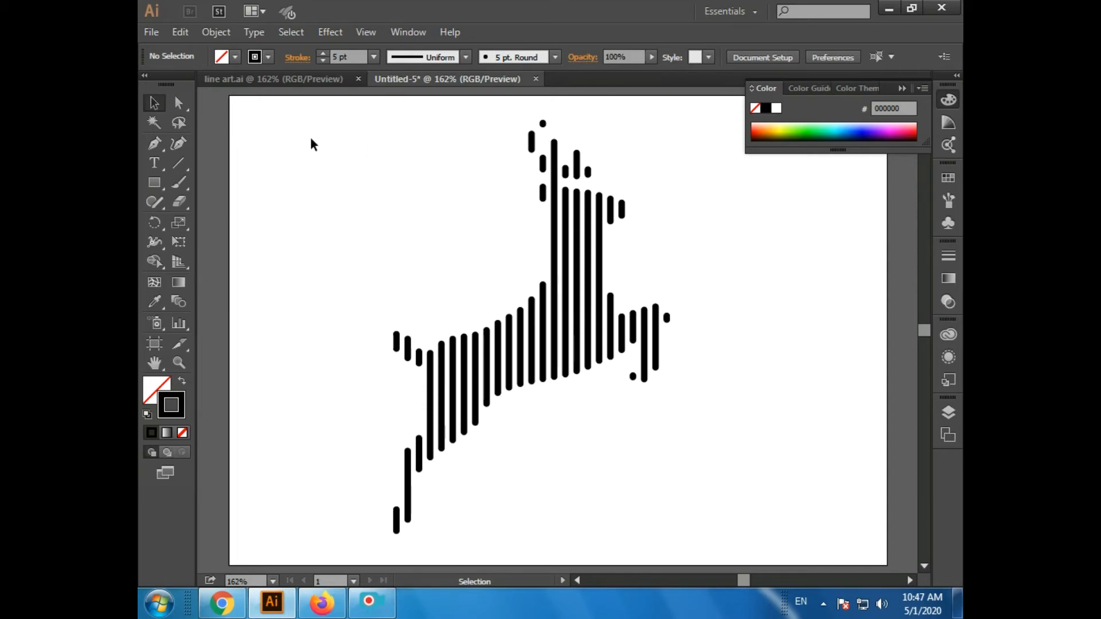
Step: Scale the whole striped deer down proportionally to about a third of its size and inspect the reduced artwork up close
{"action": "left_click_drag", "start_coordinate": [321, 117], "coordinate": [717, 542]}
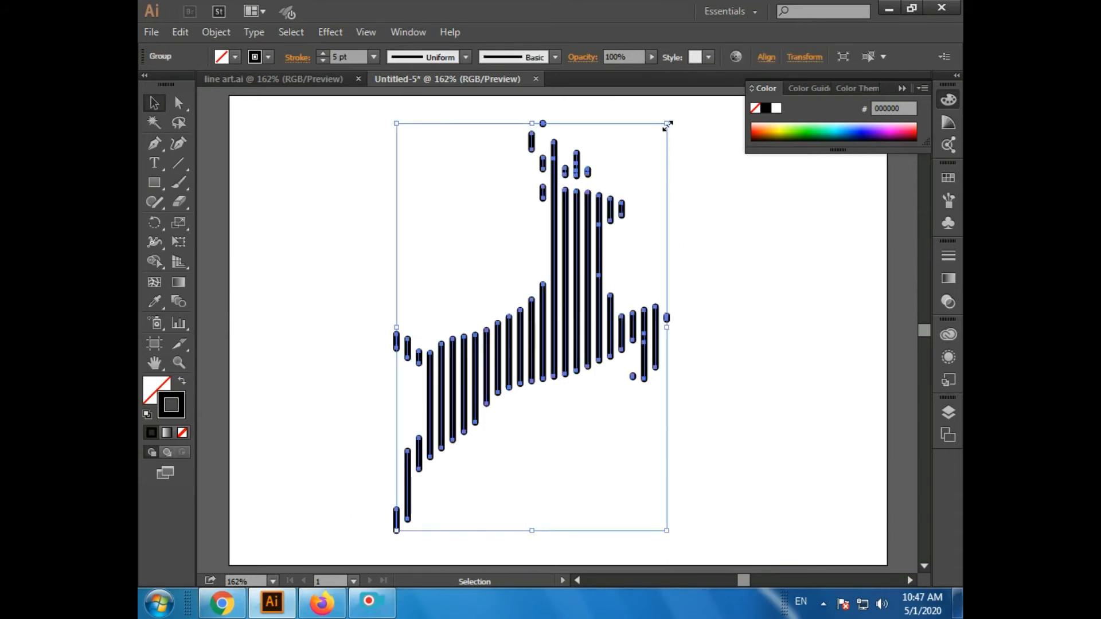
{"action": "left_click_drag", "start_coordinate": [666, 125], "coordinate": [482, 403]}
{"action": "key", "text": "a"}
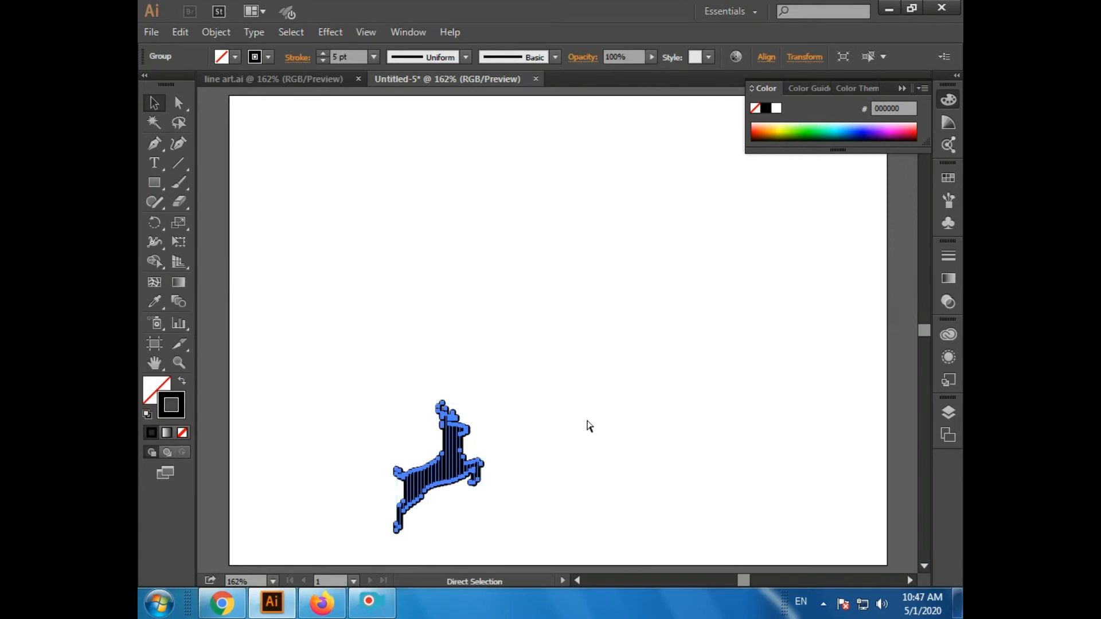
{"action": "key", "text": "ctrl+plus"}
{"action": "key", "text": "ctrl+plus"}
{"action": "key", "text": "ctrl+plus"}
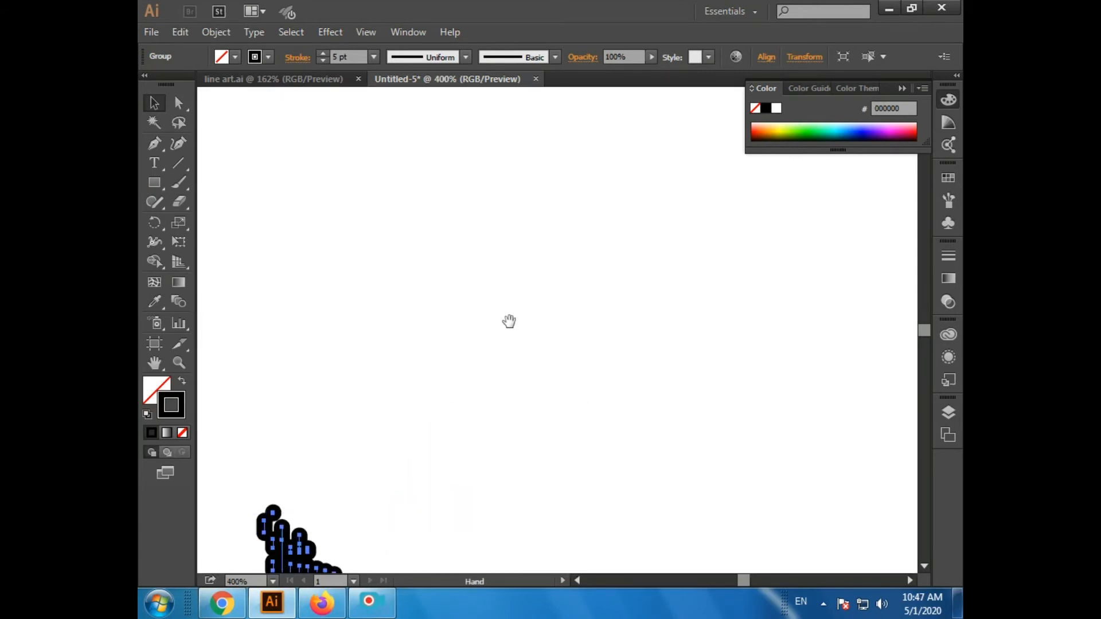
{"action": "left_click_drag", "start_coordinate": [528, 332], "coordinate": [692, 173]}
{"action": "key", "text": "ctrl+shift+a"}
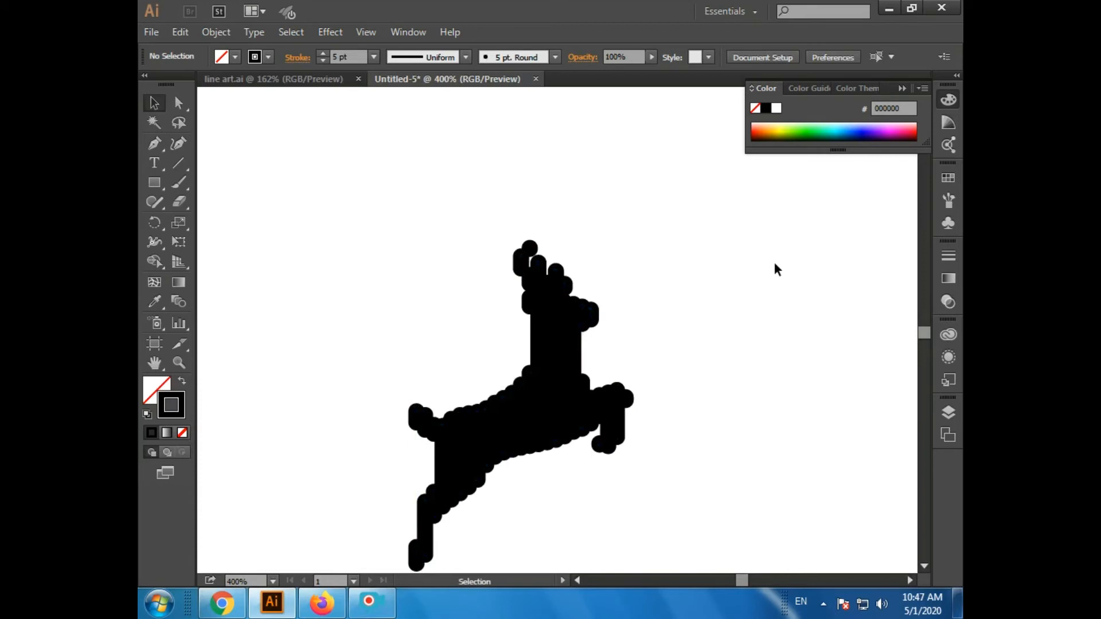
Step: Undo the deer's scaling and its stroke colour change
{"action": "key", "text": "a"}
{"action": "key", "text": "ctrl+z"}
{"action": "key", "text": "ctrl+z"}
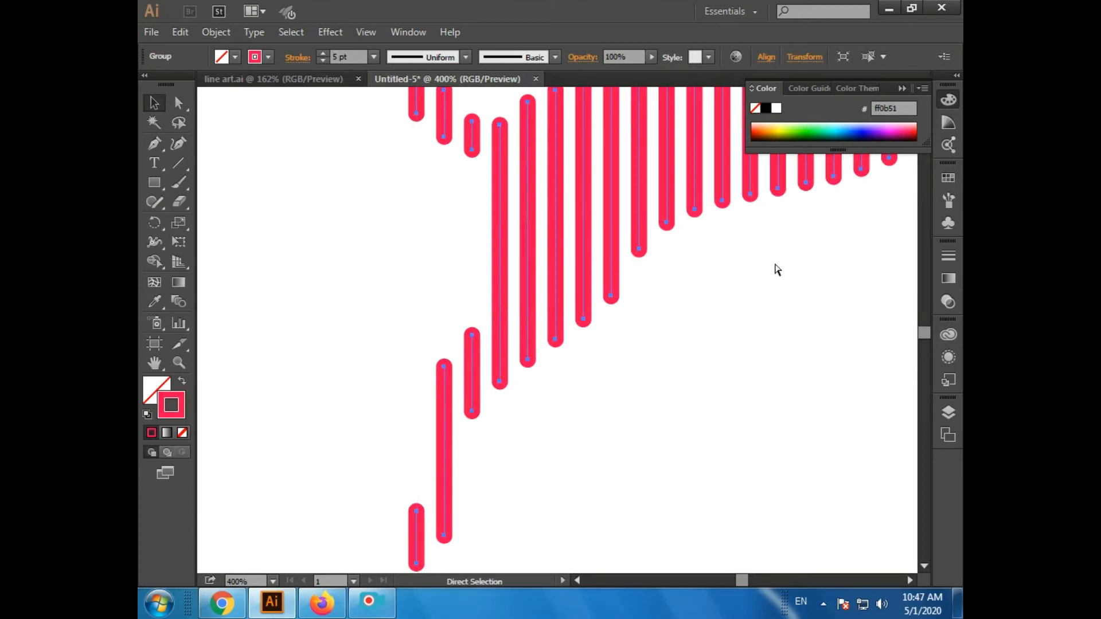
{"action": "key", "text": "v"}
{"action": "key", "text": "ctrl+0"}
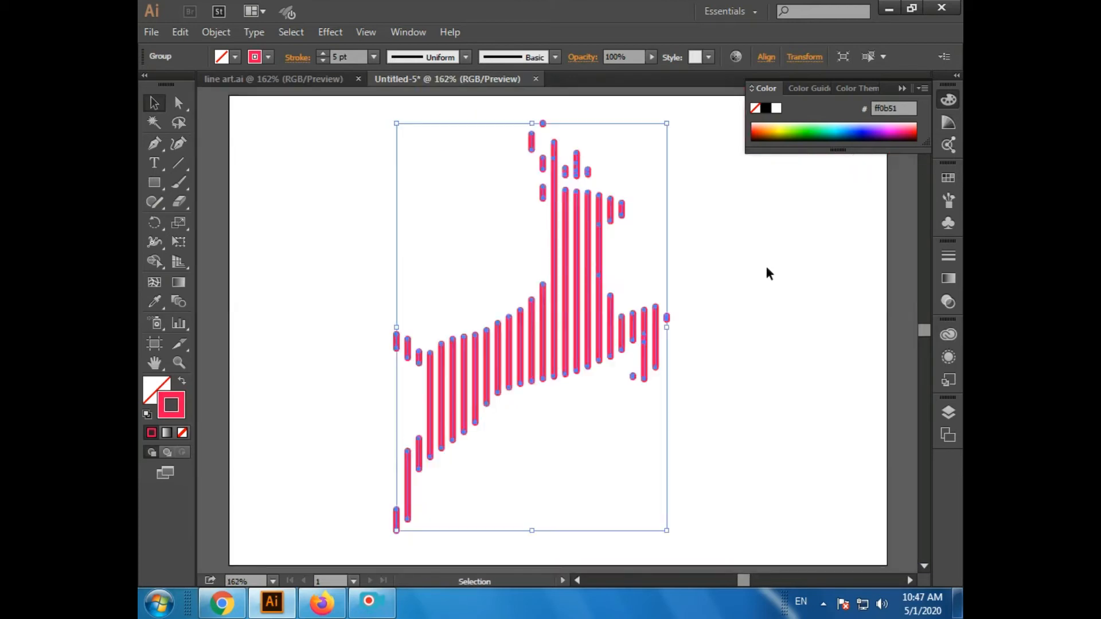
Step: Recolour the deer's stripe strokes black (000000) and scale the whole deer down proportionally to a tiny size
{"action": "double_click", "coordinate": [181, 409]}
{"action": "left_click_drag", "start_coordinate": [420, 388], "coordinate": [563, 501]}
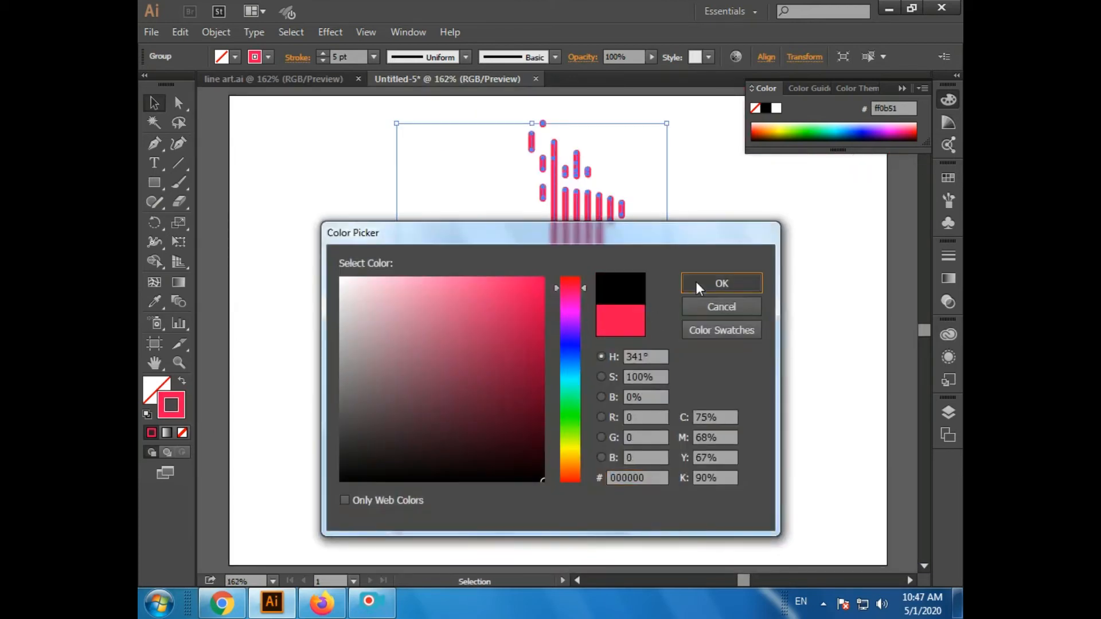
{"action": "left_click", "coordinate": [711, 283]}
{"action": "mouse_move", "coordinate": [667, 123]}
{"action": "left_mouse_down"}
{"action": "mouse_move", "coordinate": [487, 353]}
{"action": "mouse_move", "coordinate": [431, 480]}
{"action": "left_mouse_up"}
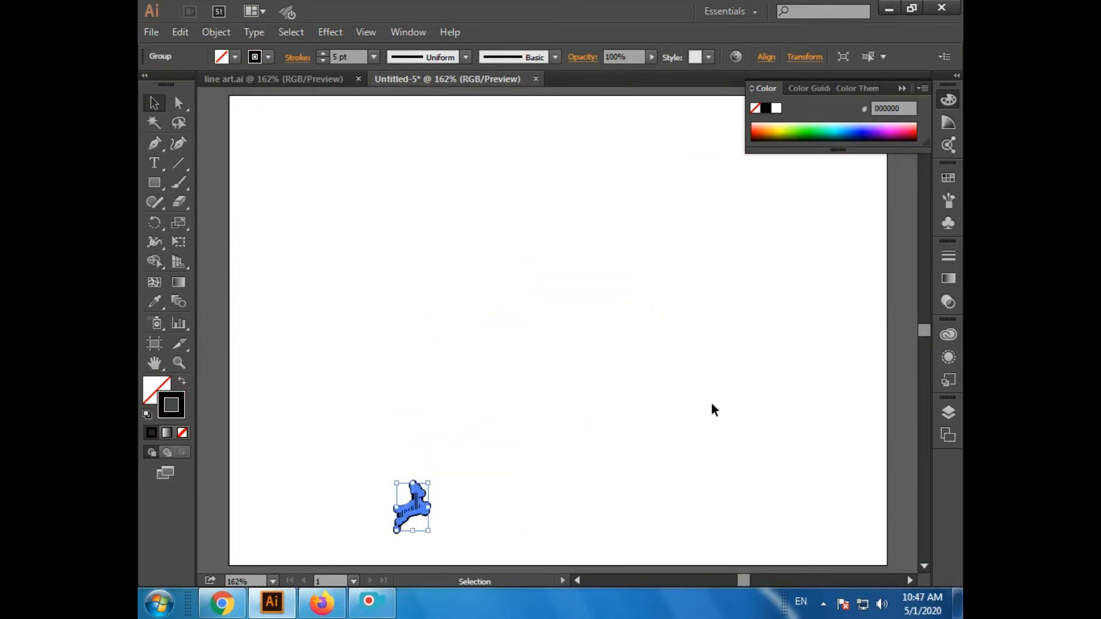
Step: Deselect the tiny deer to check its merged stripes and undo the last scaling
{"action": "left_click", "coordinate": [712, 408]}
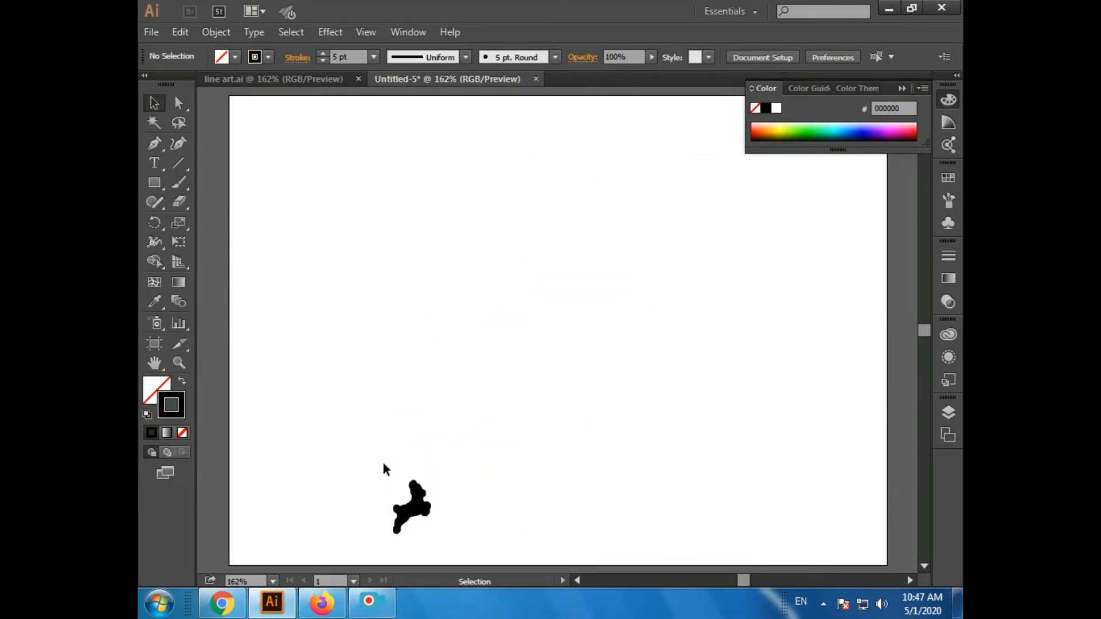
{"action": "key", "text": "ctrl+z"}
{"action": "key", "text": "ctrl+z"}
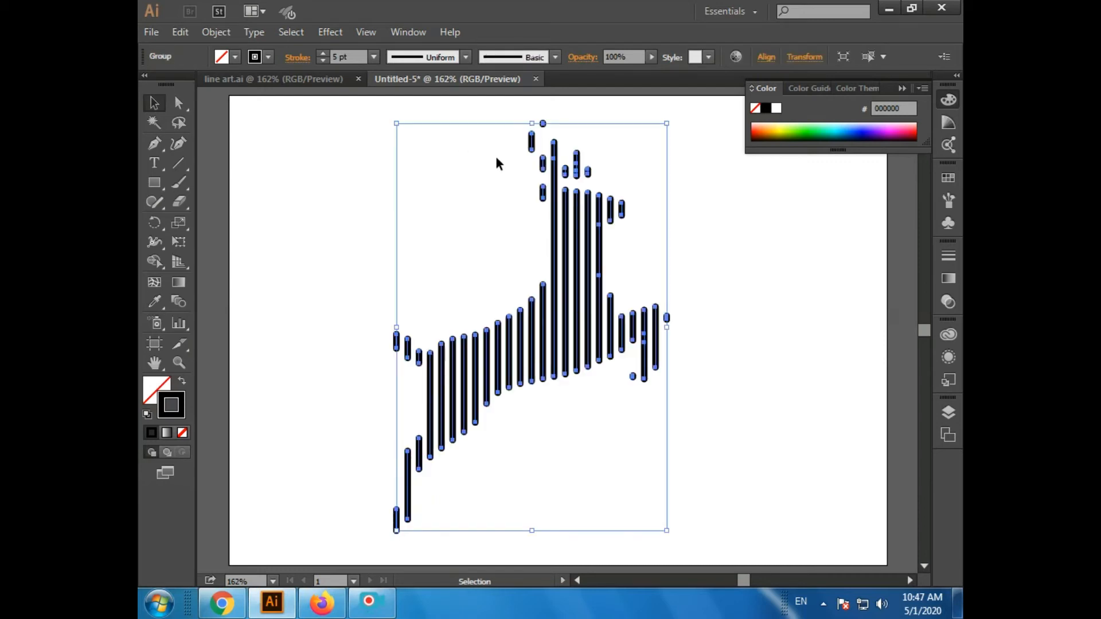
Step: Convert the deer's stripe strokes into filled outlines with Outline Stroke and deselect the artwork
{"action": "left_click", "coordinate": [225, 32]}
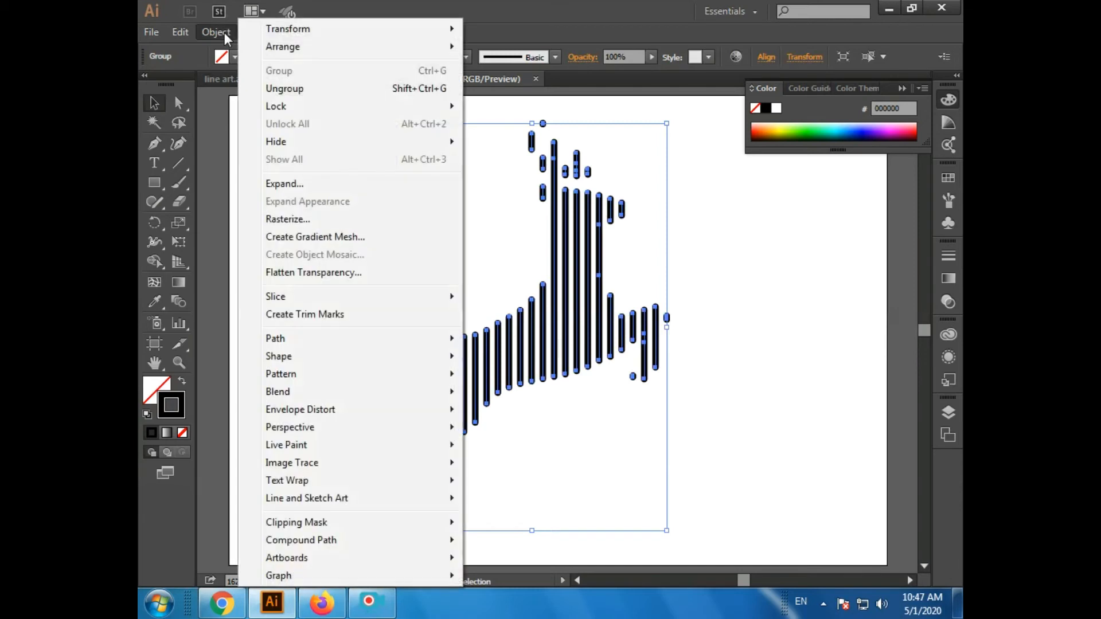
{"action": "mouse_move", "coordinate": [294, 344]}
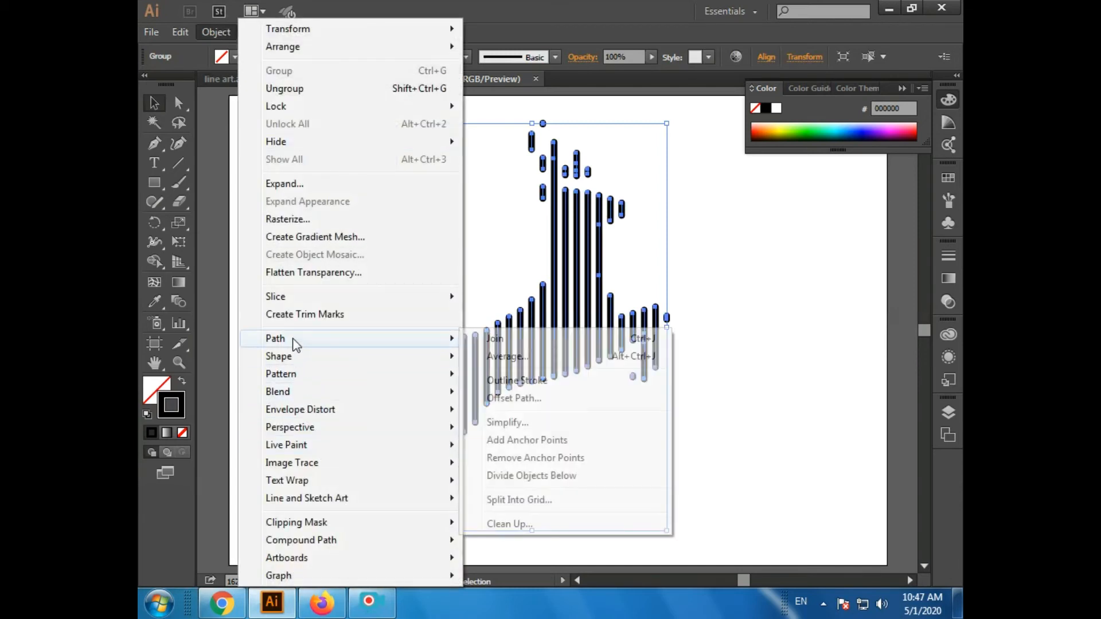
{"action": "left_click", "coordinate": [539, 385]}
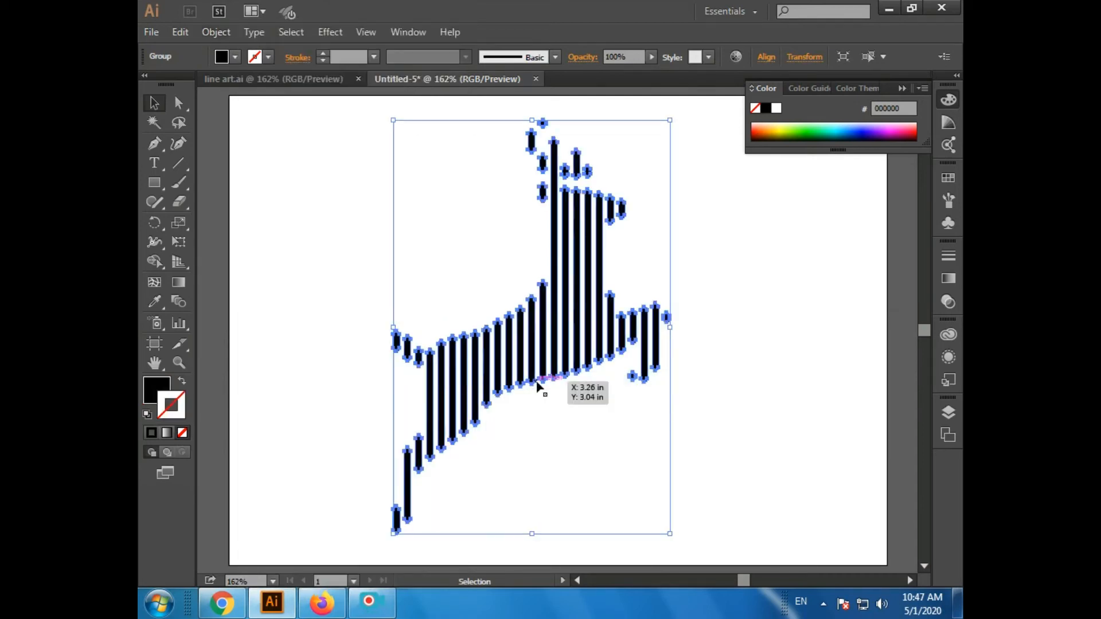
{"action": "left_click", "coordinate": [647, 132]}
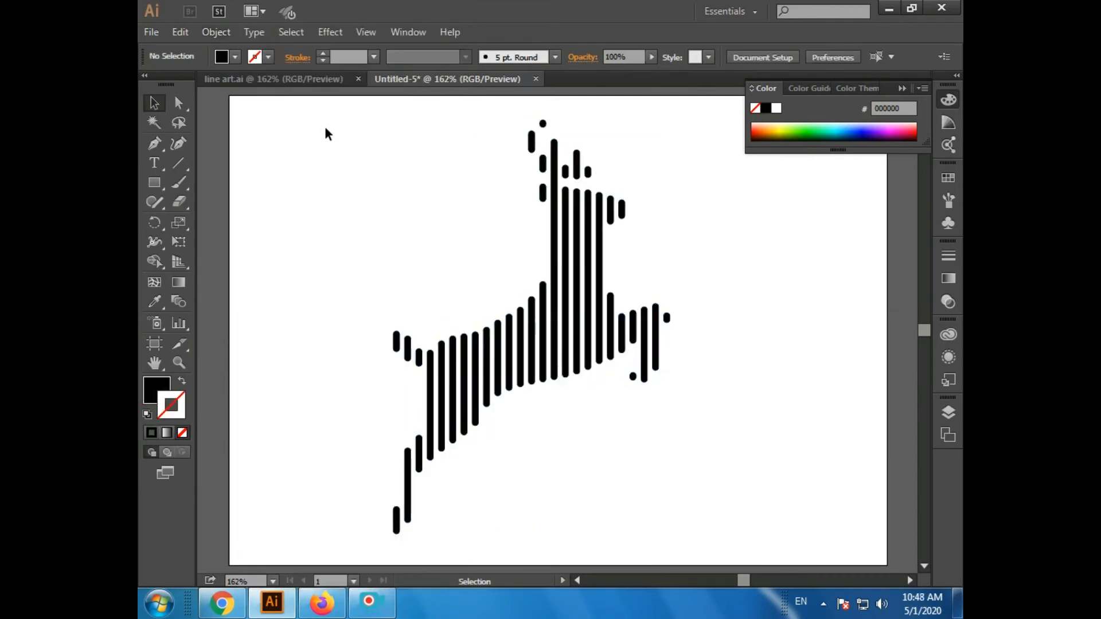
Step: Scale the outlined deer down proportionally to about a quarter of its size and inspect the stripes up close
{"action": "left_click_drag", "start_coordinate": [323, 113], "coordinate": [699, 548]}
{"action": "key", "text": "a"}
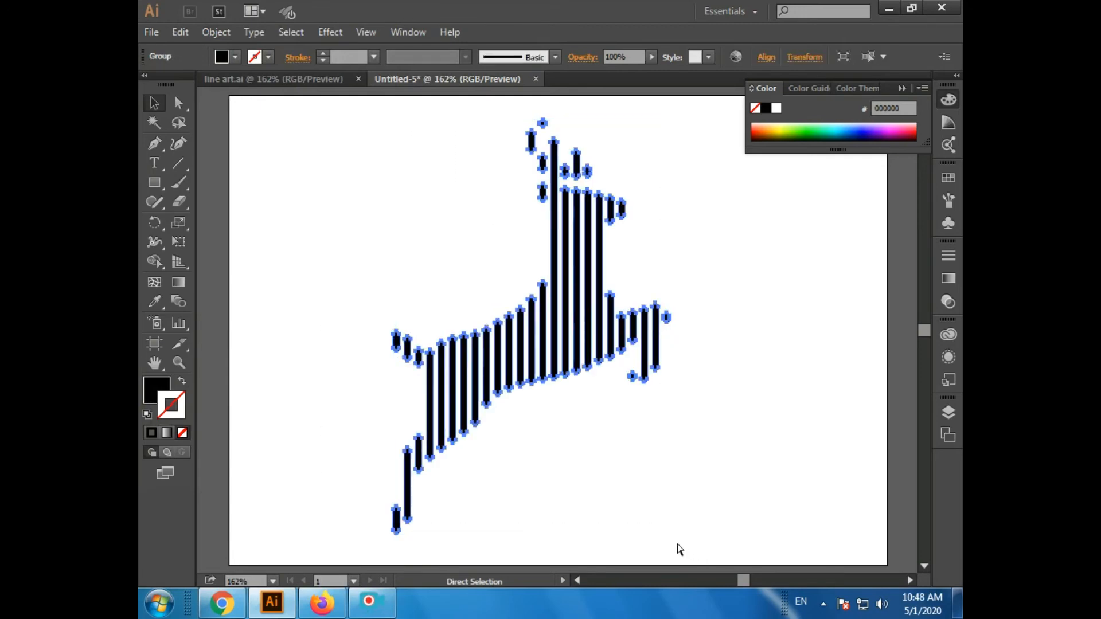
{"action": "key", "text": "v"}
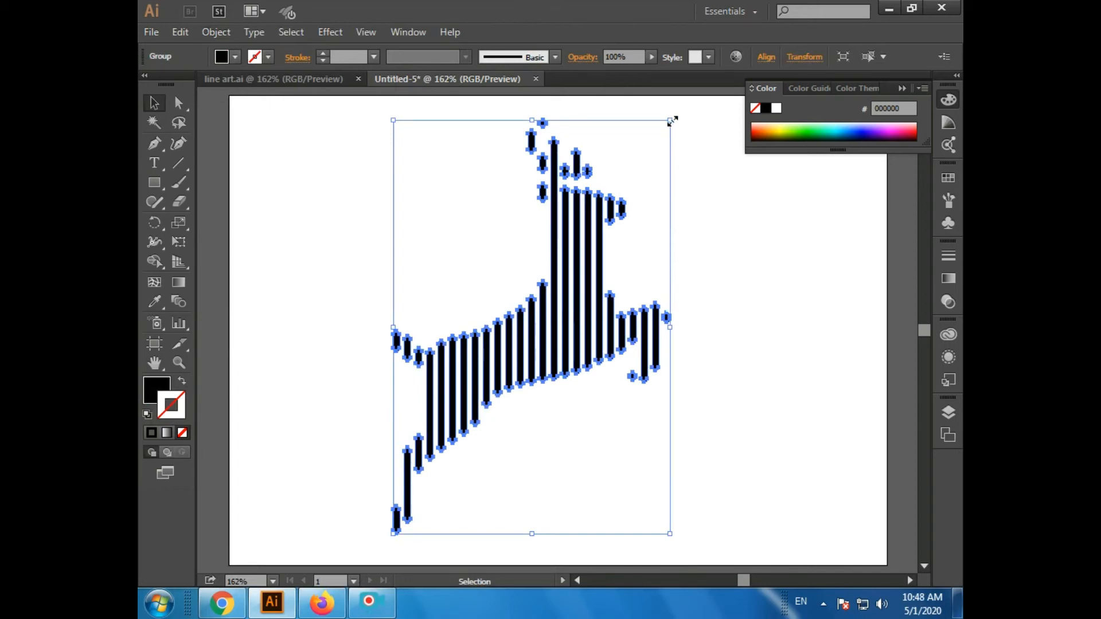
{"action": "left_click_drag", "start_coordinate": [672, 120], "coordinate": [459, 406]}
{"action": "left_click", "coordinate": [535, 511]}
{"action": "key", "text": "z"}
{"action": "left_click_drag", "start_coordinate": [338, 411], "coordinate": [504, 570]}
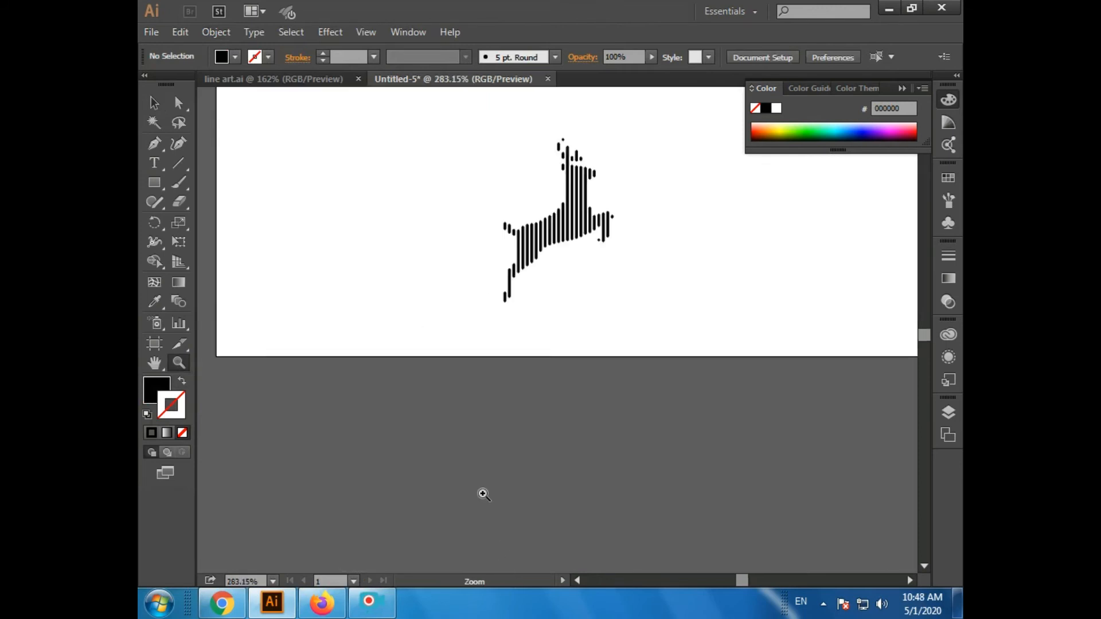
{"action": "left_click_drag", "start_coordinate": [450, 120], "coordinate": [671, 354]}
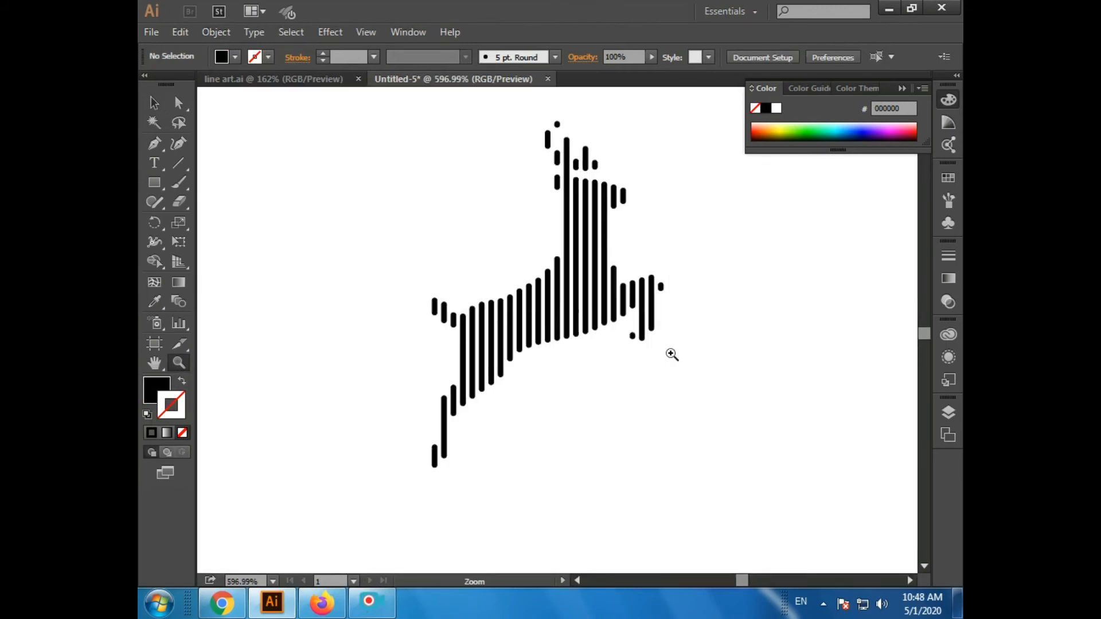
{"action": "key", "text": "v"}
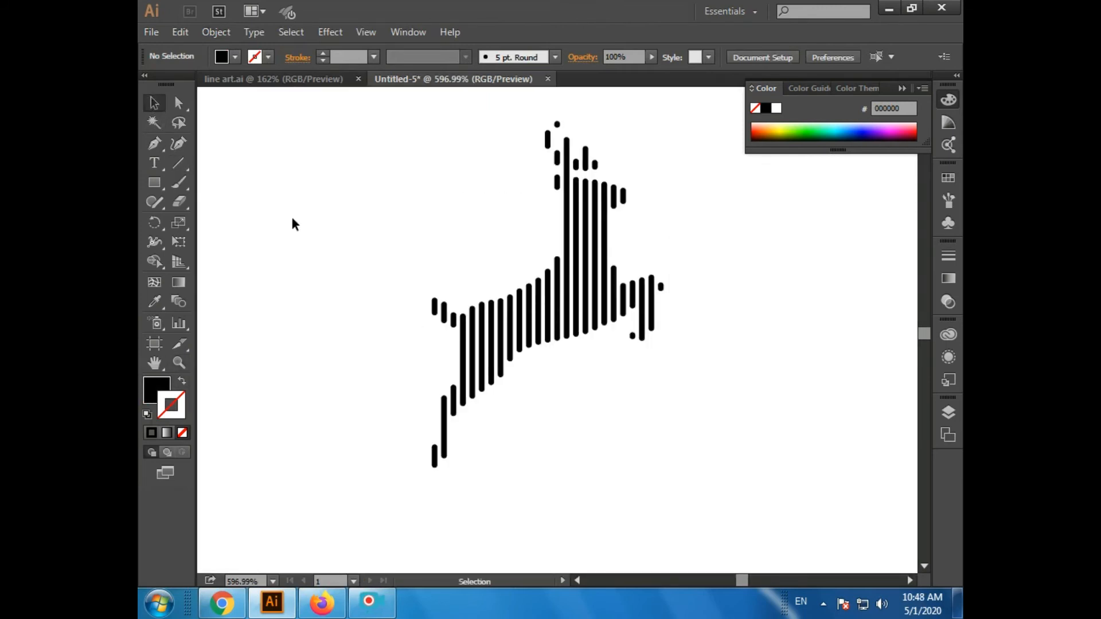
{"action": "key", "text": "ctrl+0"}
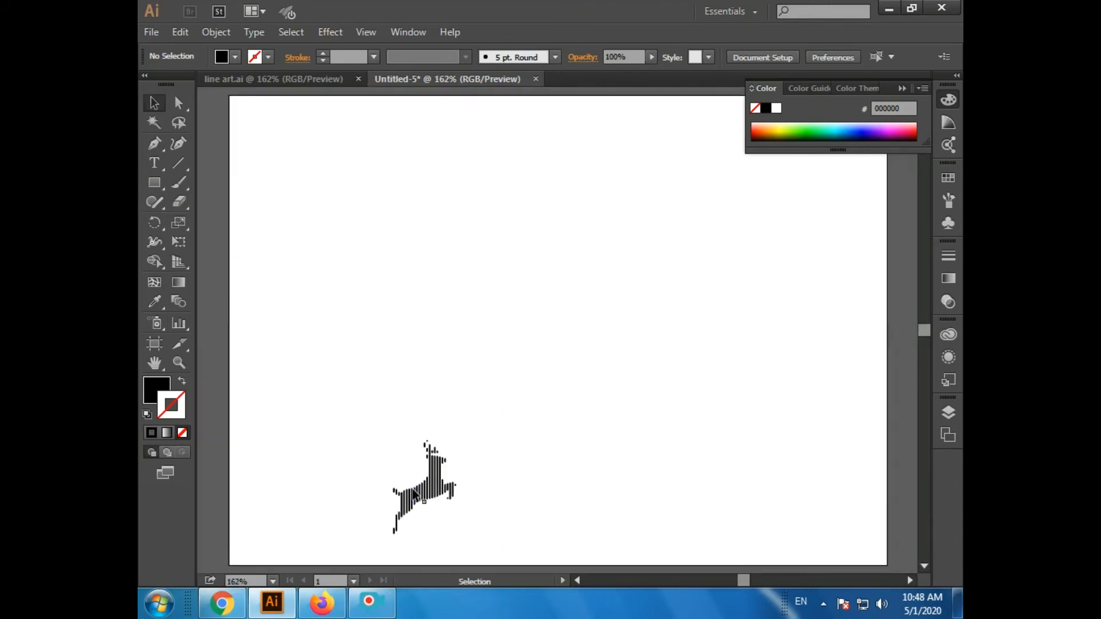
Step: Enlarge the small deer proportionally to about three times its size and centre it horizontally and vertically on the artboard
{"action": "left_click", "coordinate": [413, 493]}
{"action": "left_click_drag", "start_coordinate": [457, 440], "coordinate": [653, 231]}
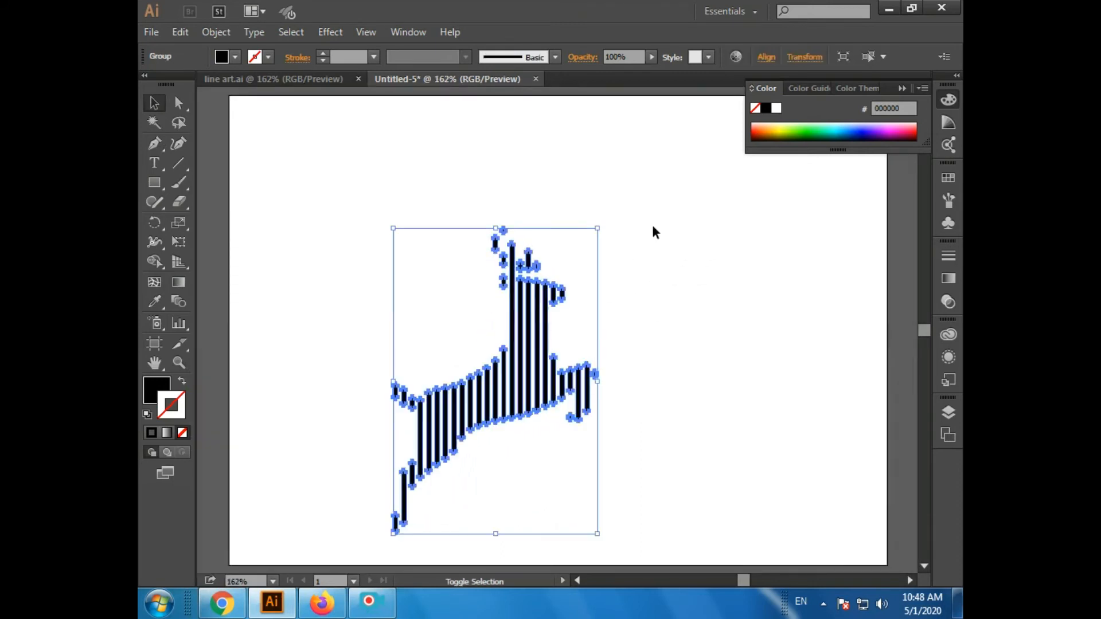
{"action": "left_click", "coordinate": [765, 58]}
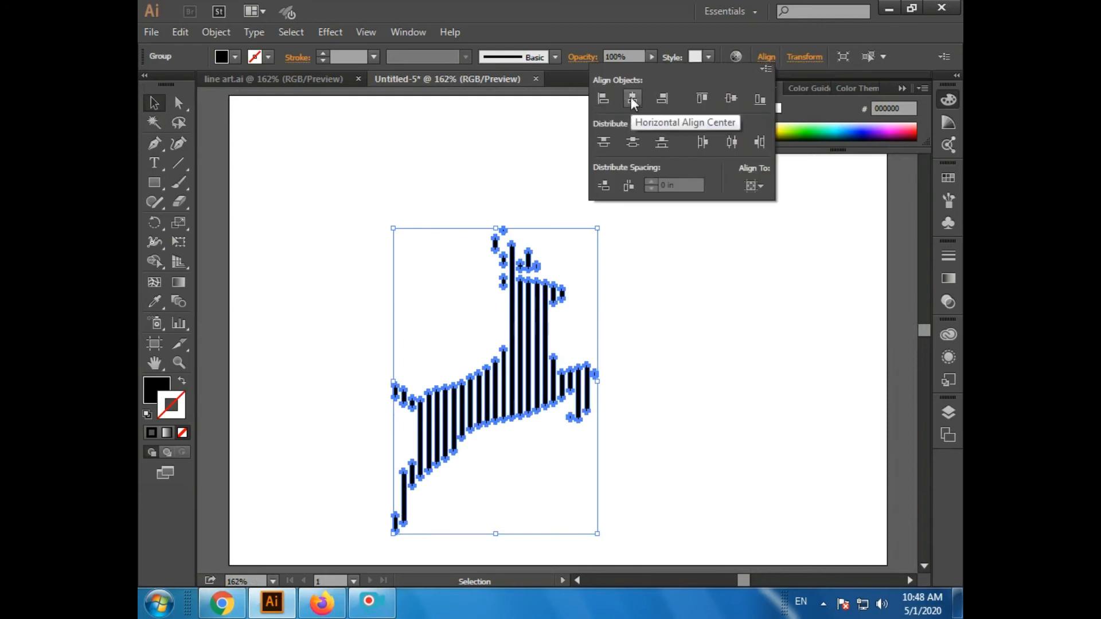
{"action": "left_click", "coordinate": [632, 101]}
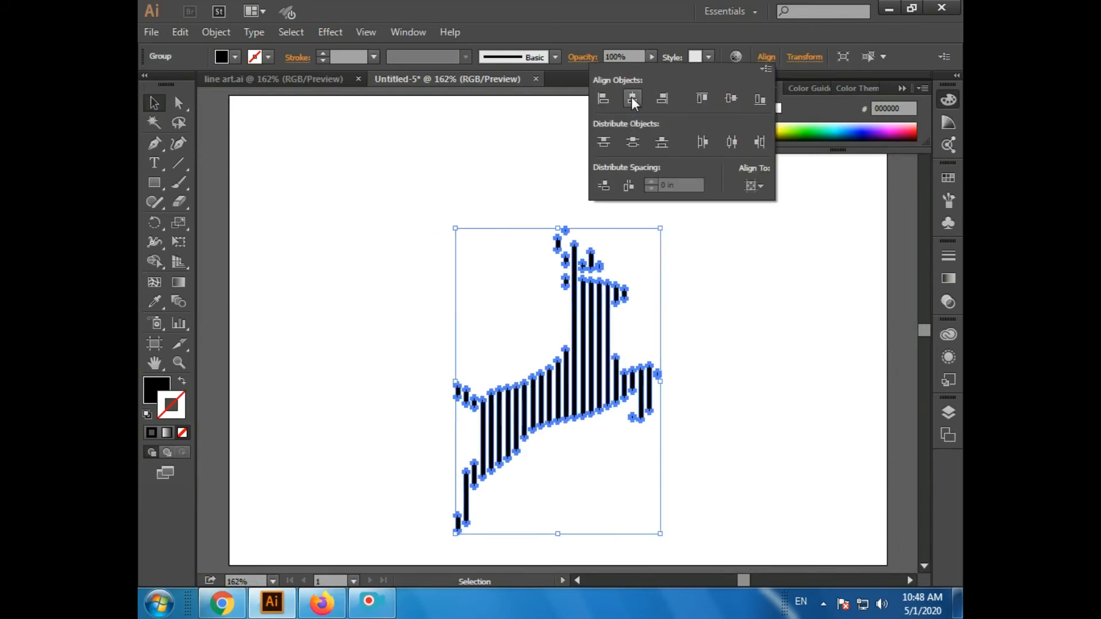
{"action": "left_click", "coordinate": [728, 98]}
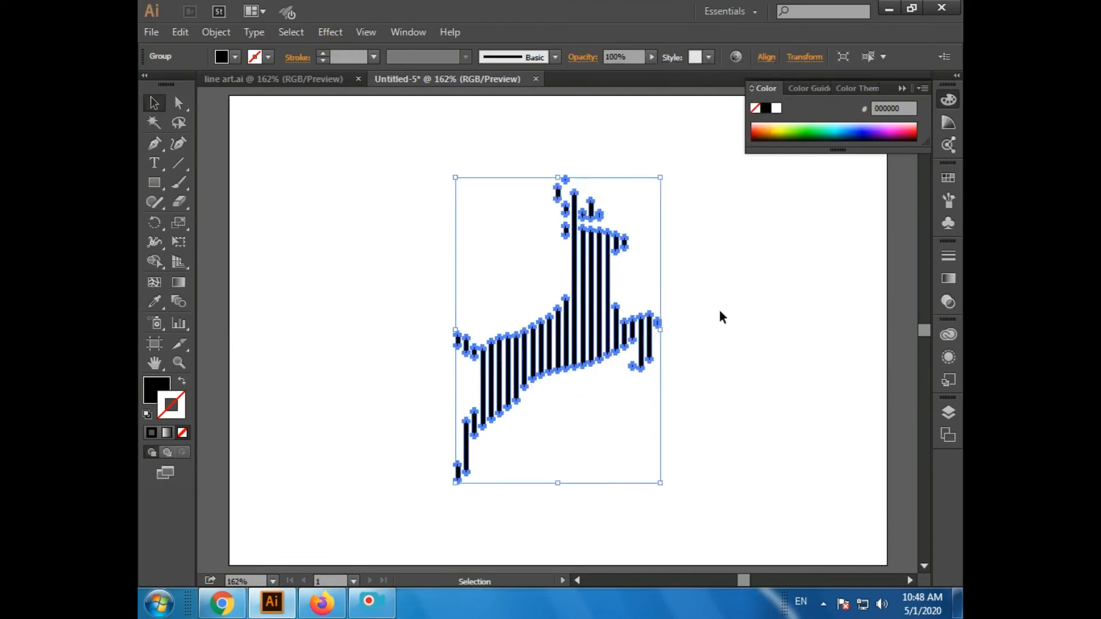
Step: Enlarge the deer proportionally about its centre by roughly a quarter, close the colour settings and deselect the artwork
{"action": "left_click_drag", "start_coordinate": [660, 177], "coordinate": [685, 140]}
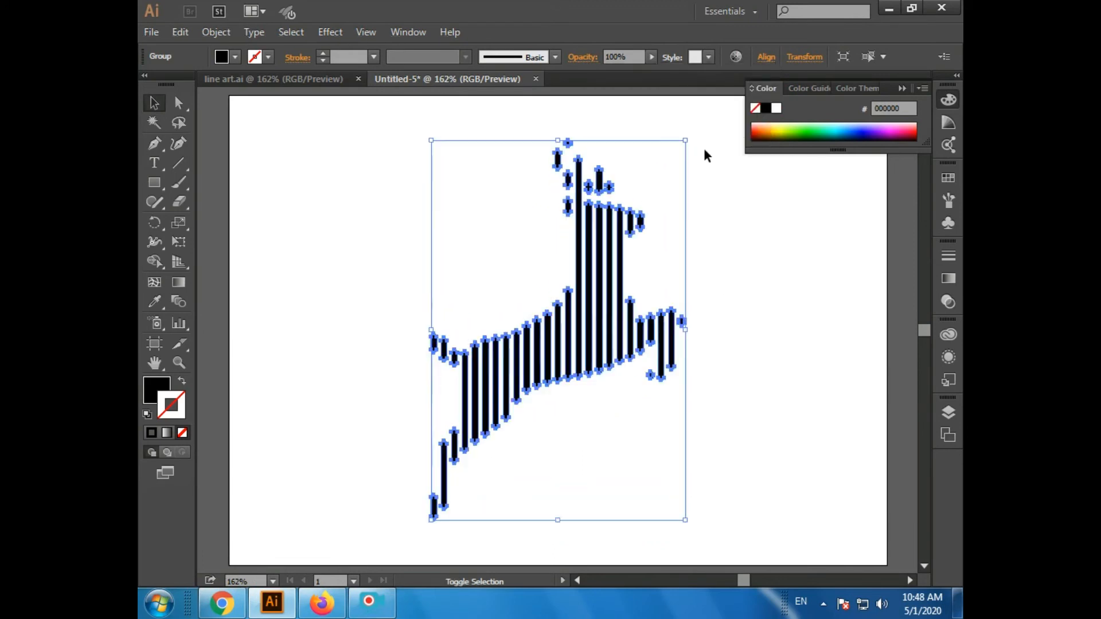
{"action": "left_click", "coordinate": [899, 89]}
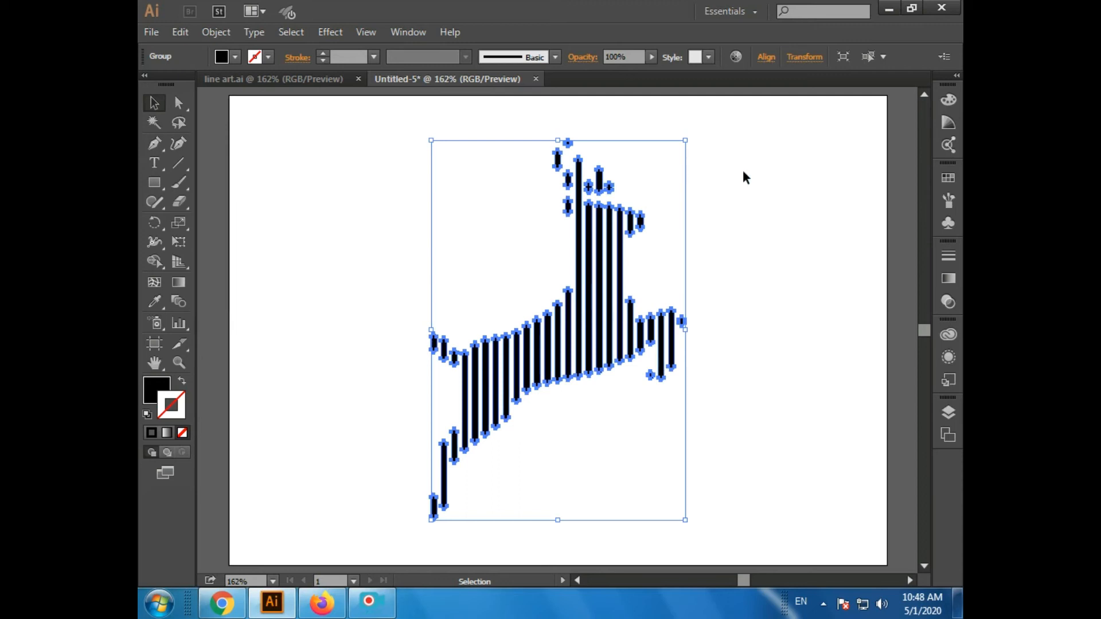
{"action": "left_click", "coordinate": [744, 190]}
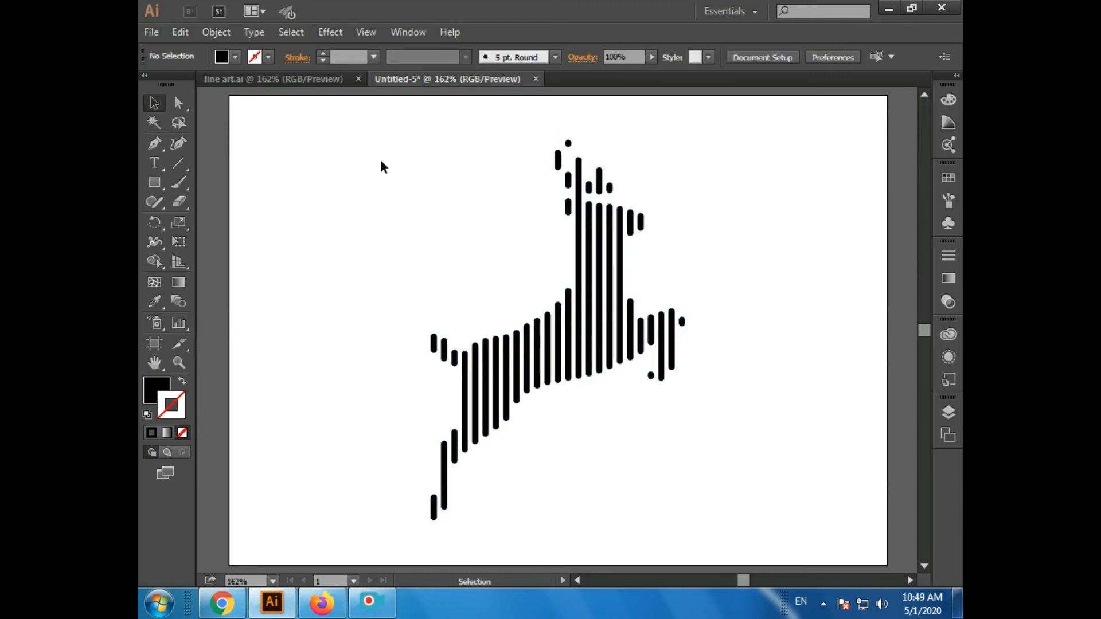
Step: Add the point text "Deer" in the empty area below the deer's belly
{"action": "left_click_drag", "start_coordinate": [373, 140], "coordinate": [770, 487]}
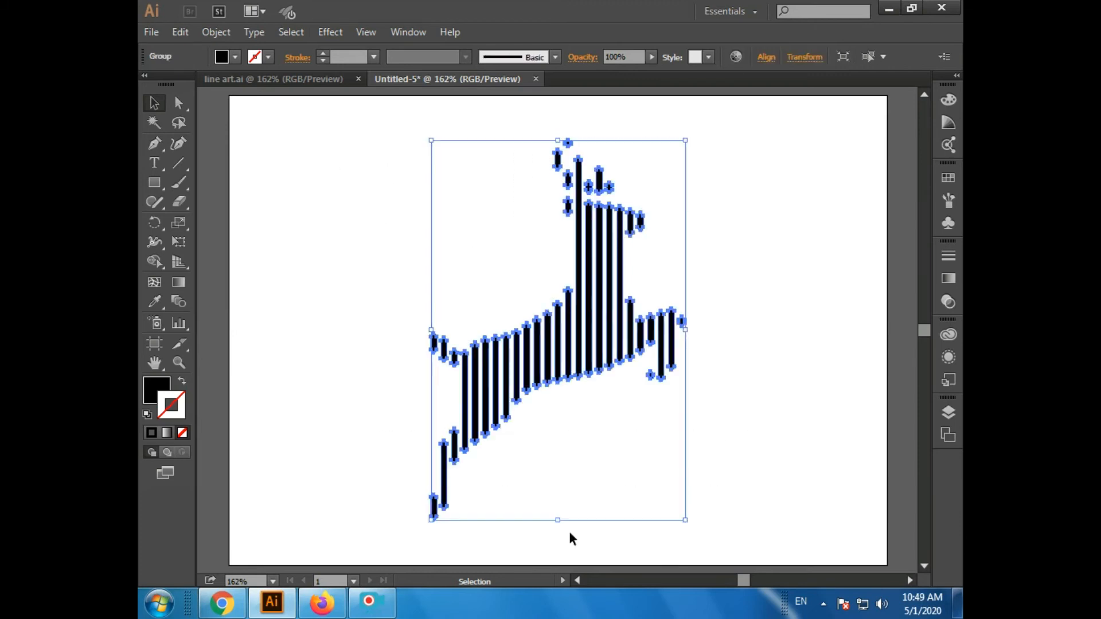
{"action": "key", "text": "t"}
{"action": "left_click", "coordinate": [557, 453]}
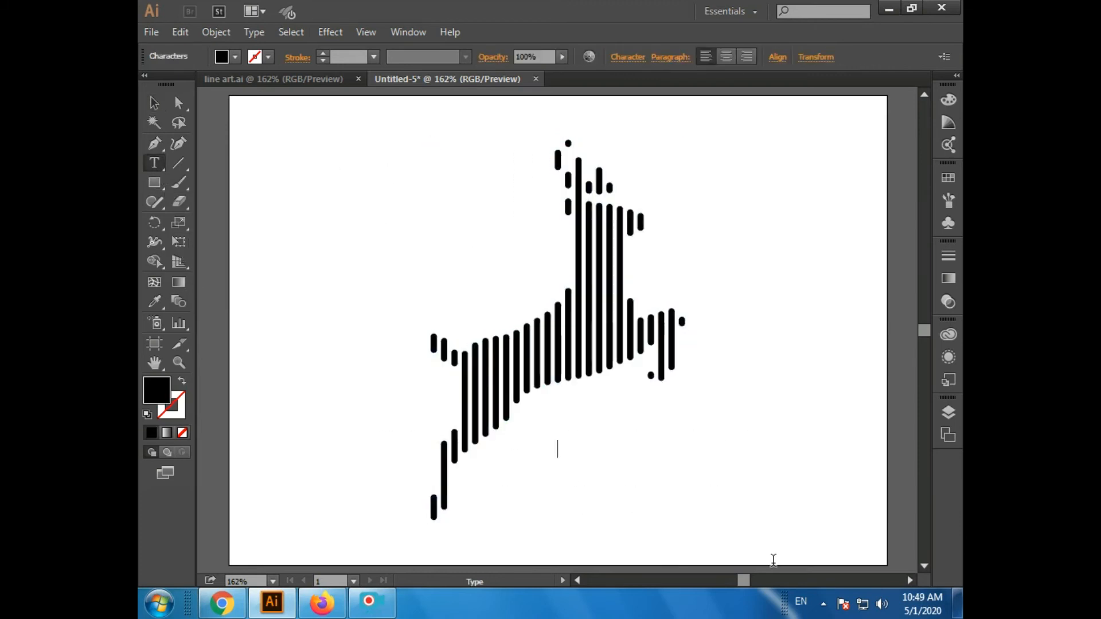
{"action": "type", "text": "Deer"}
{"action": "key", "text": "Escape"}
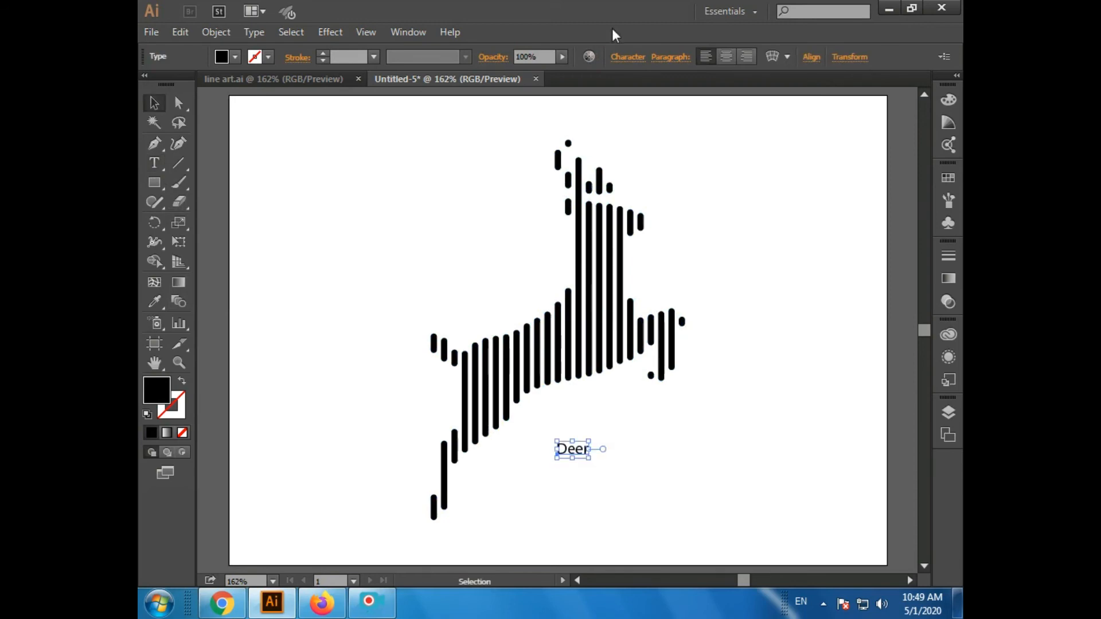
Step: Set the "Deer" text's font to Century Gothic Bold
{"action": "left_click", "coordinate": [629, 56]}
{"action": "type", "text": "cebn"}
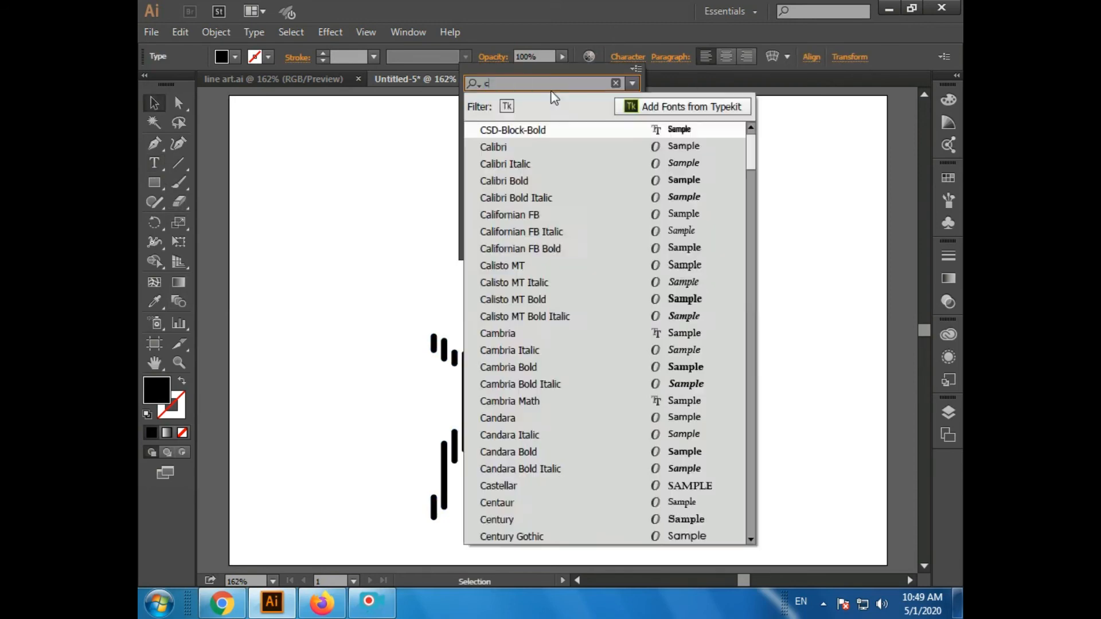
{"action": "key", "text": "BackSpace"}
{"action": "key", "text": "BackSpace"}
{"action": "type", "text": "n"}
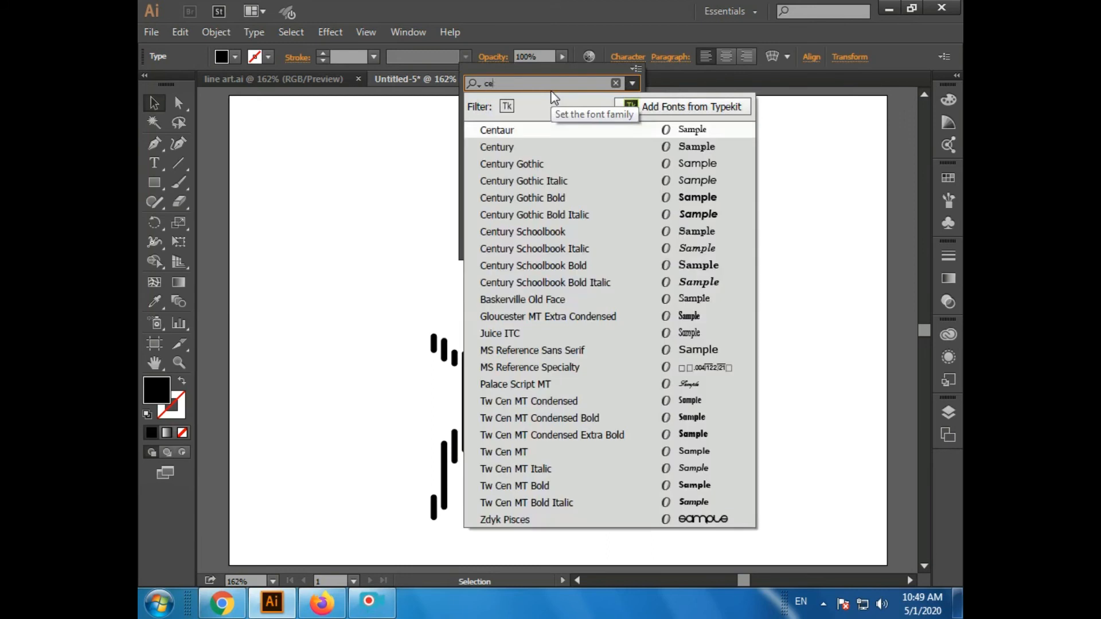
{"action": "key", "text": "Down"}
{"action": "key", "text": "Down"}
{"action": "key", "text": "Down"}
{"action": "key", "text": "Down"}
{"action": "key", "text": "Return"}
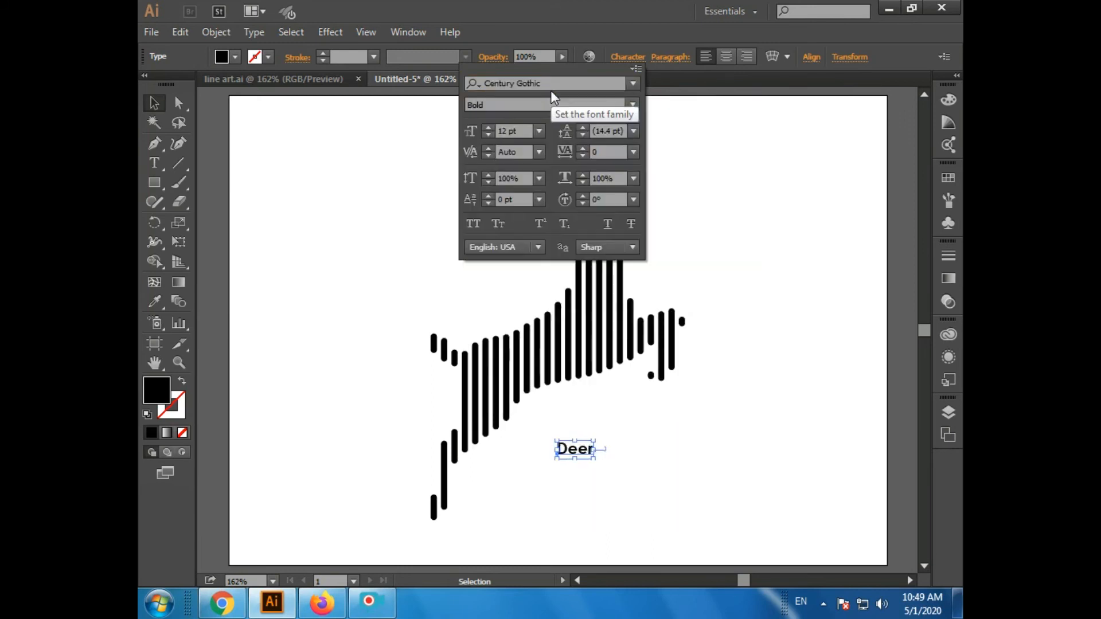
Step: Enlarge the "Deer" text to nearly four times its size below the belly and place a copy directly beneath it
{"action": "left_click", "coordinate": [594, 460], "text": "shift"}
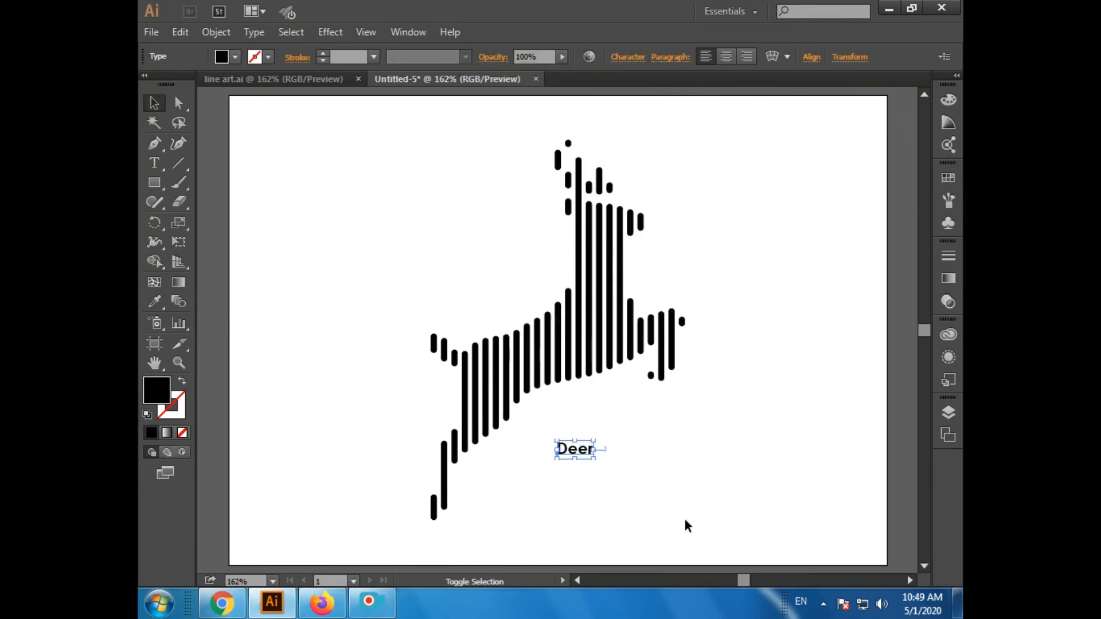
{"action": "left_click_drag", "start_coordinate": [594, 461], "coordinate": [558, 485]}
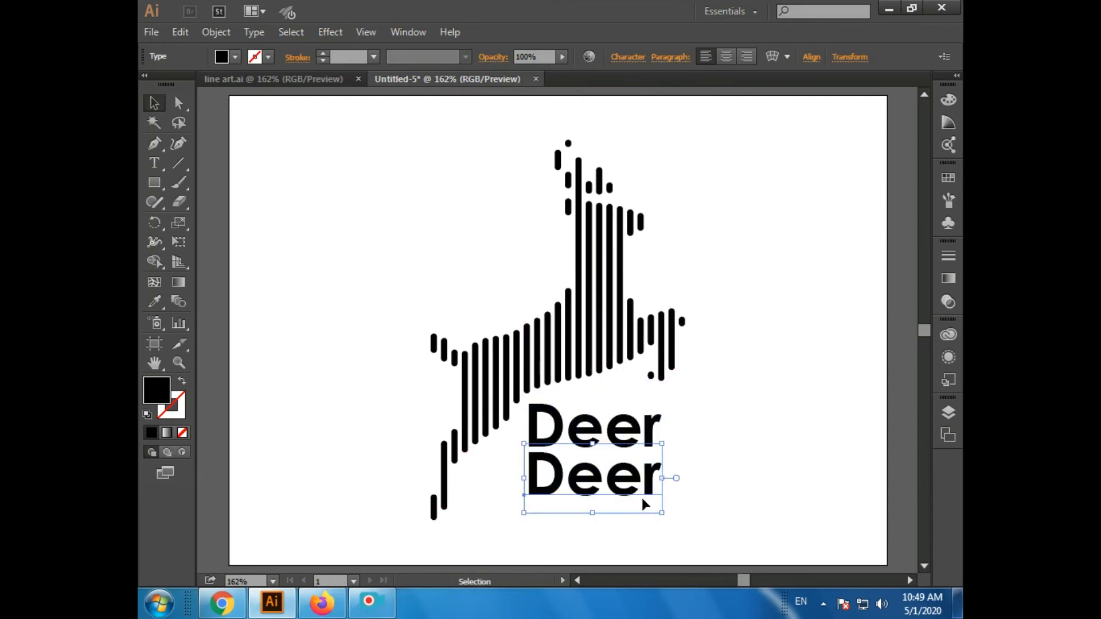
Step: Replace the lower text copy's wording with "Digital Line Art Logo"
{"action": "key", "text": "t"}
{"action": "left_click_drag", "start_coordinate": [653, 494], "coordinate": [465, 482]}
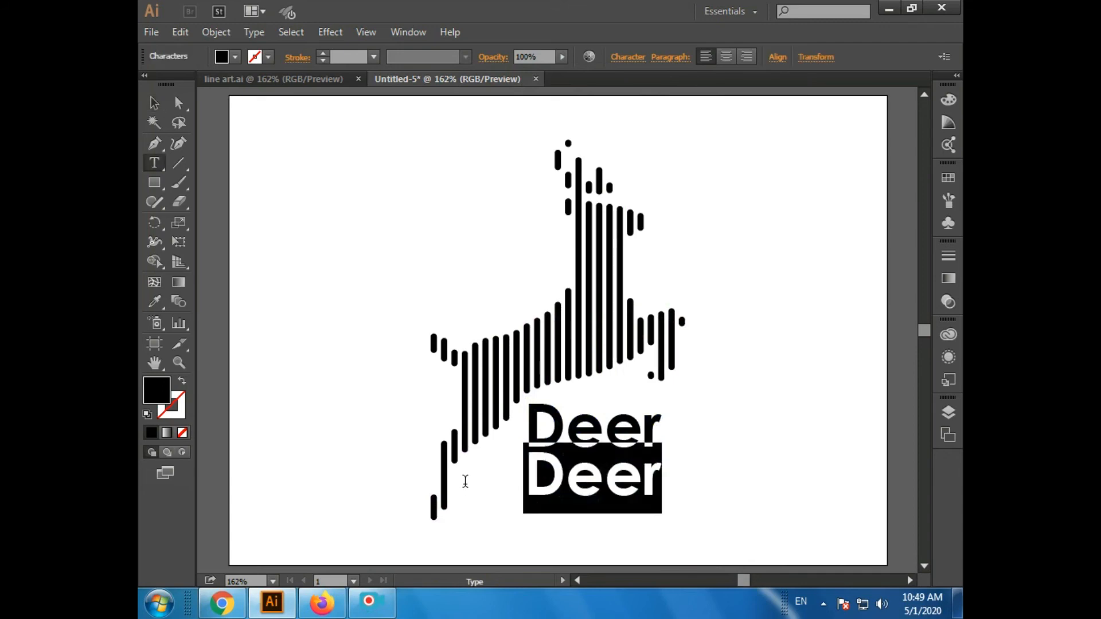
{"action": "type", "text": "Digi"}
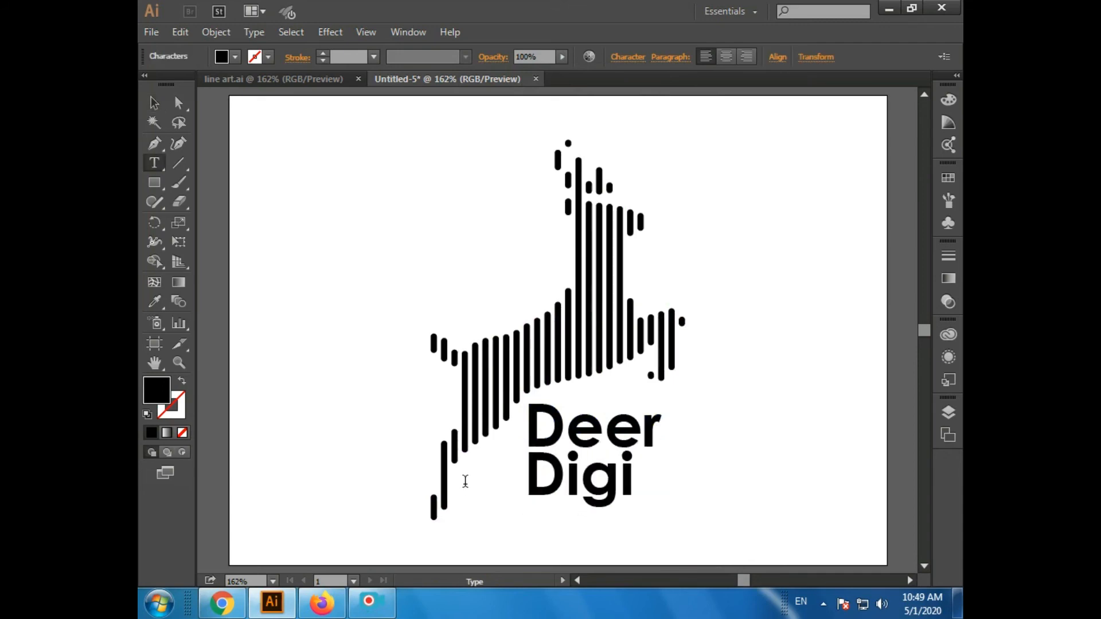
{"action": "type", "text": "tal Line"}
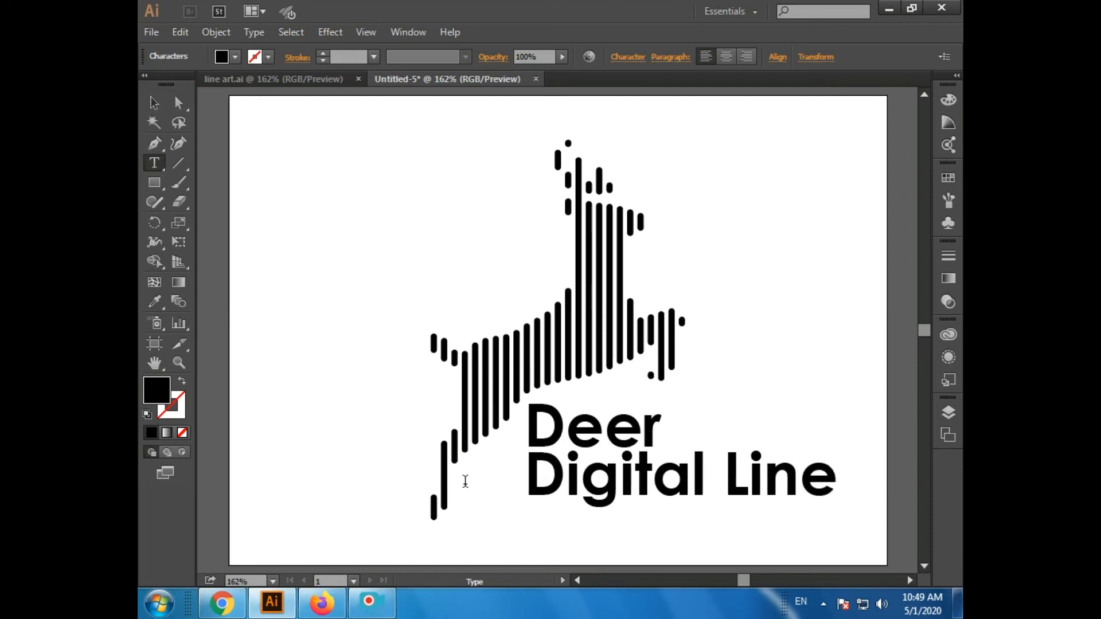
{"action": "type", "text": " Art Logo"}
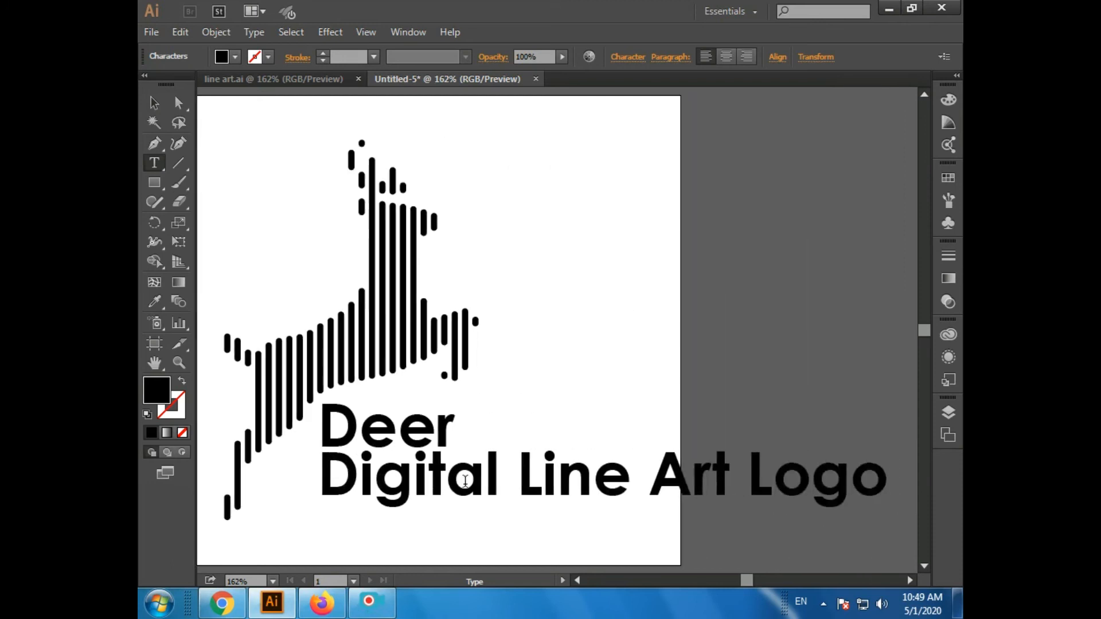
{"action": "key", "text": "Escape"}
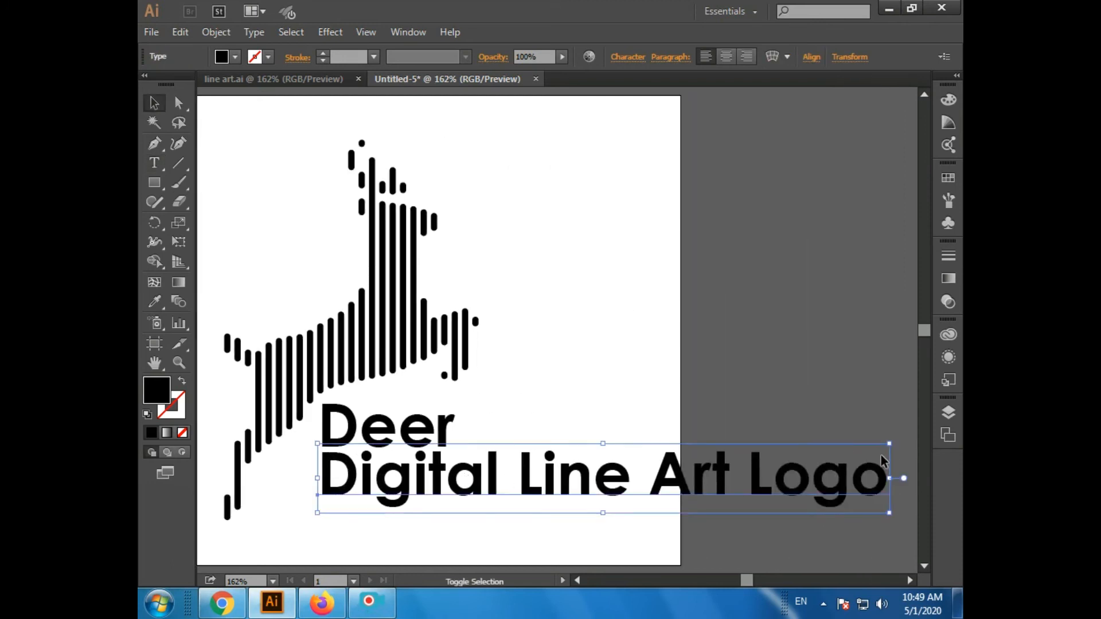
Step: Scale the "Digital Line Art Logo" tagline down to about 16 pt and move it up close beneath the word "Deer"
{"action": "left_click_drag", "start_coordinate": [894, 446], "coordinate": [519, 488]}
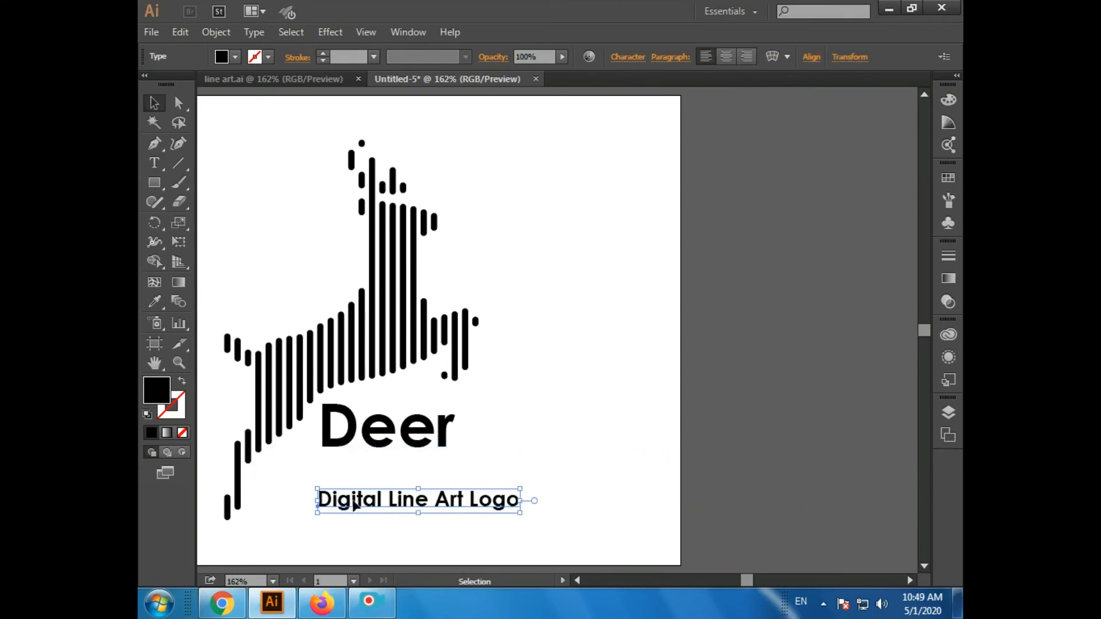
{"action": "left_click_drag", "start_coordinate": [353, 501], "coordinate": [354, 467]}
{"action": "scroll", "coordinate": [535, 495], "scroll_direction": "left", "scroll_amount": 3}
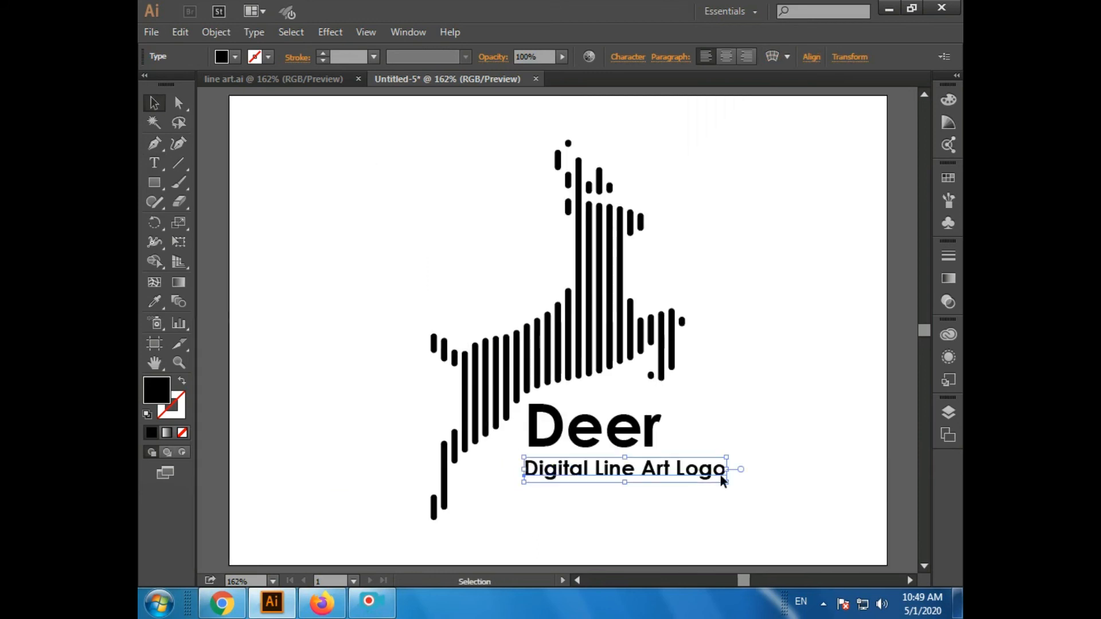
Step: Change the "Digital Line Art Logo" tagline's font style to Century Gothic Italic
{"action": "left_click", "coordinate": [621, 59]}
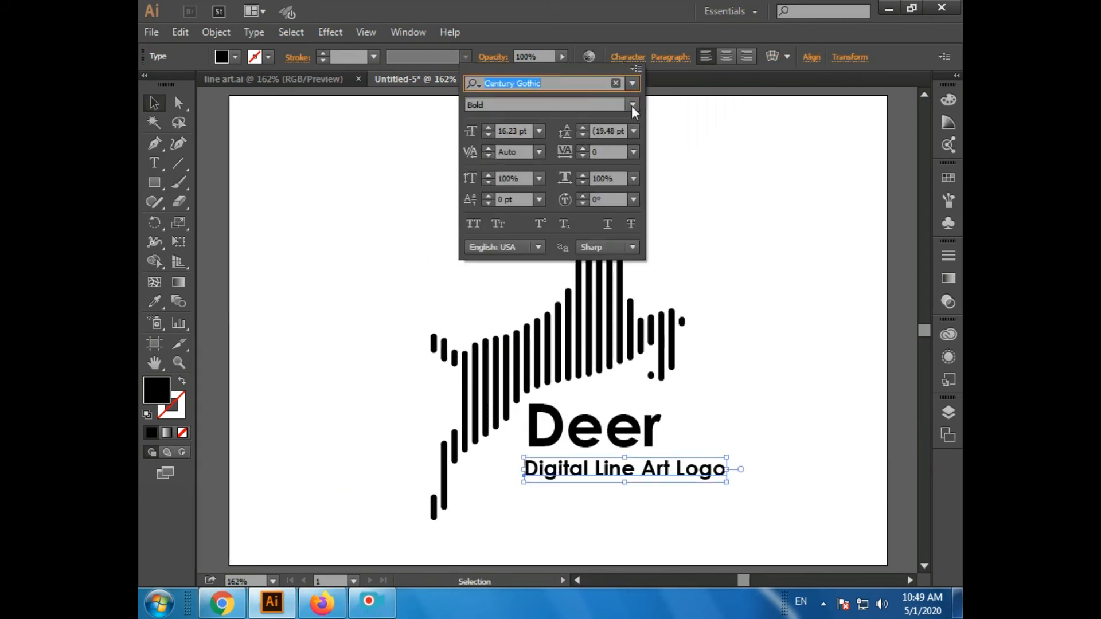
{"action": "left_click", "coordinate": [632, 104]}
{"action": "left_click", "coordinate": [562, 140]}
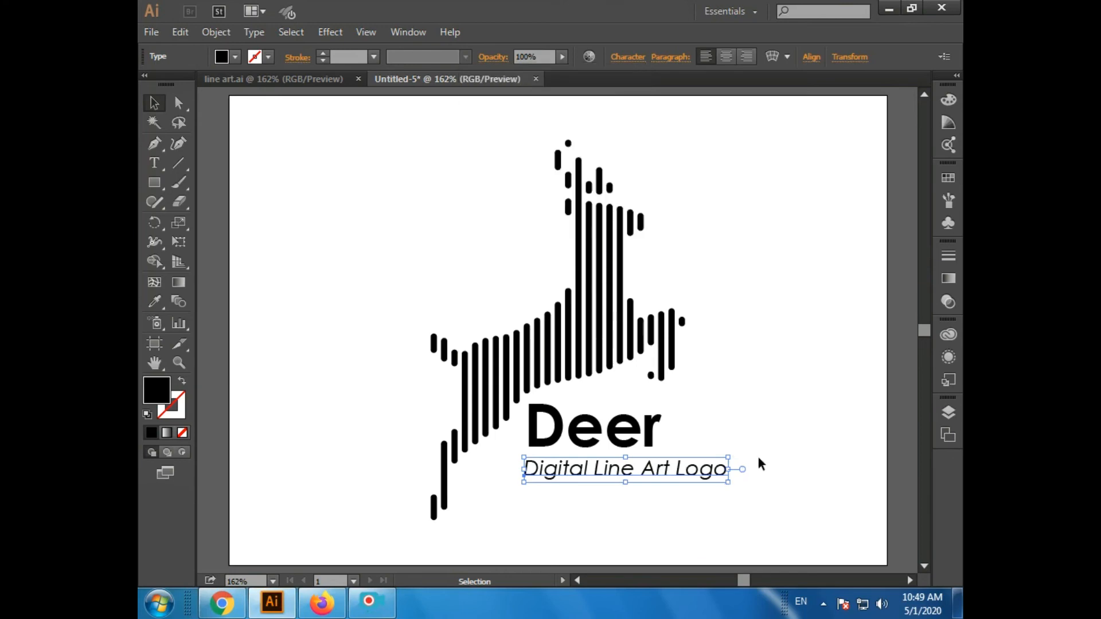
{"action": "left_click", "coordinate": [759, 463]}
{"action": "key", "text": "ctrl+s"}
{"action": "key", "text": "Escape"}
{"action": "left_click", "coordinate": [626, 58]}
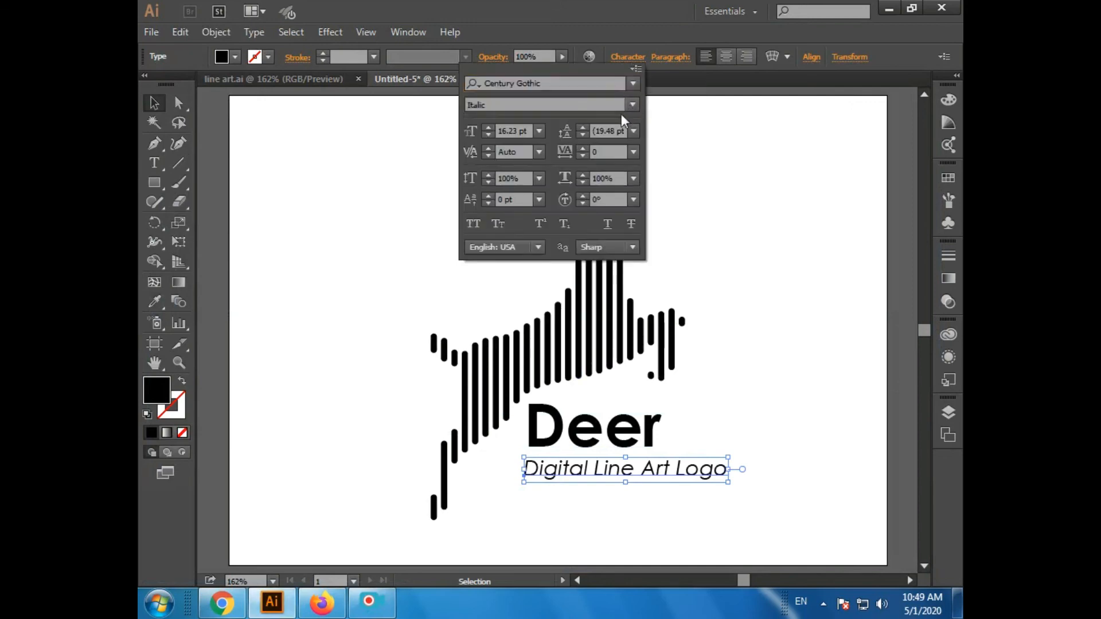
{"action": "left_click", "coordinate": [633, 105]}
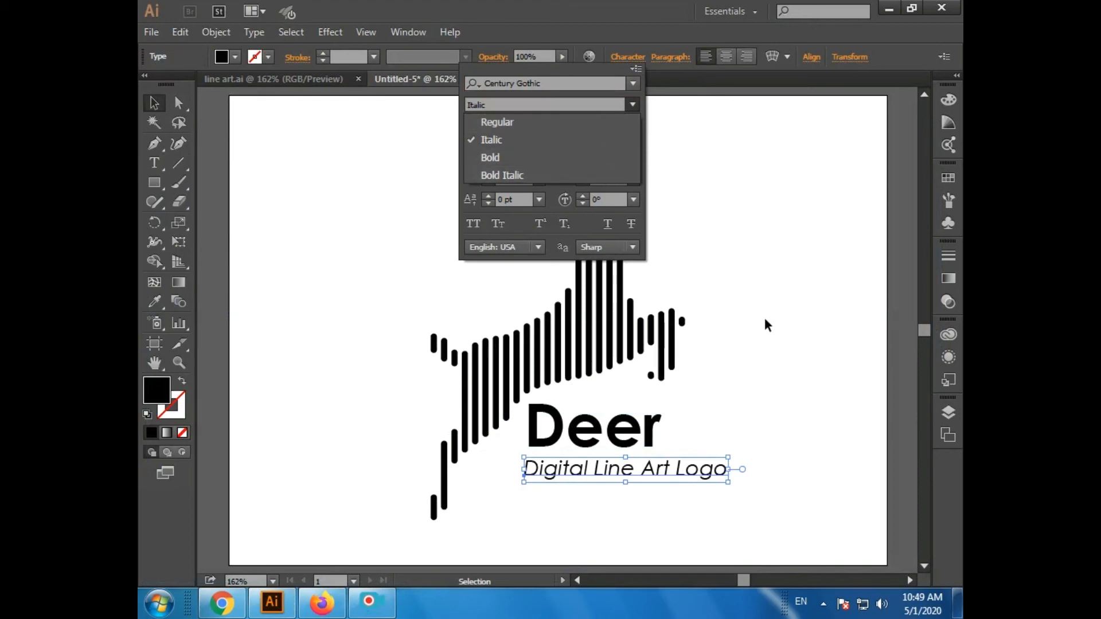
{"action": "left_click", "coordinate": [735, 273]}
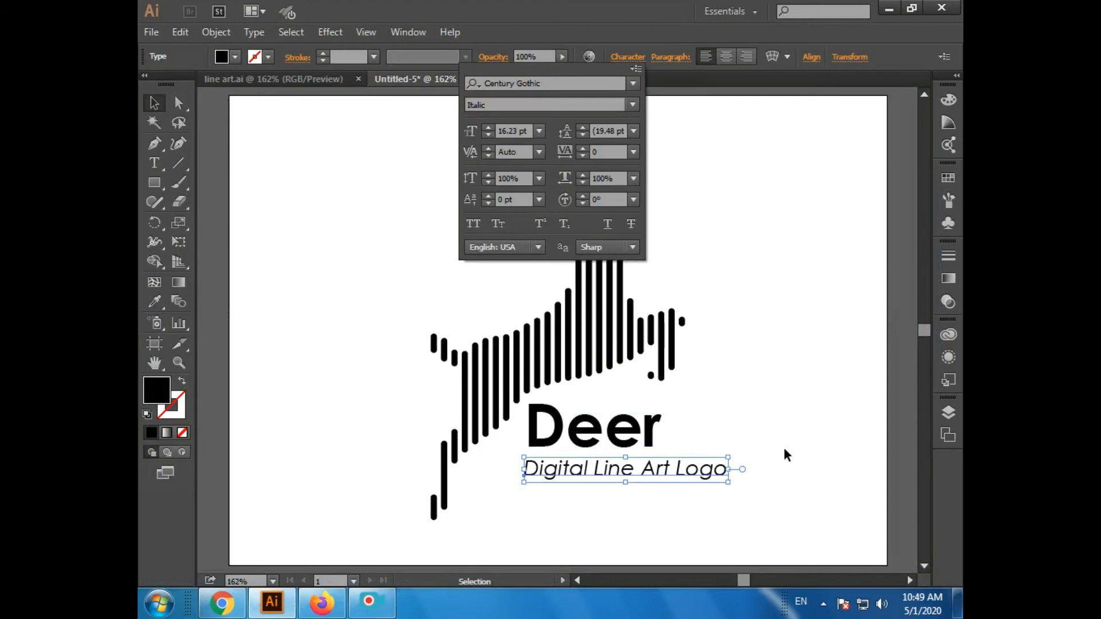
{"action": "left_click", "coordinate": [249, 135]}
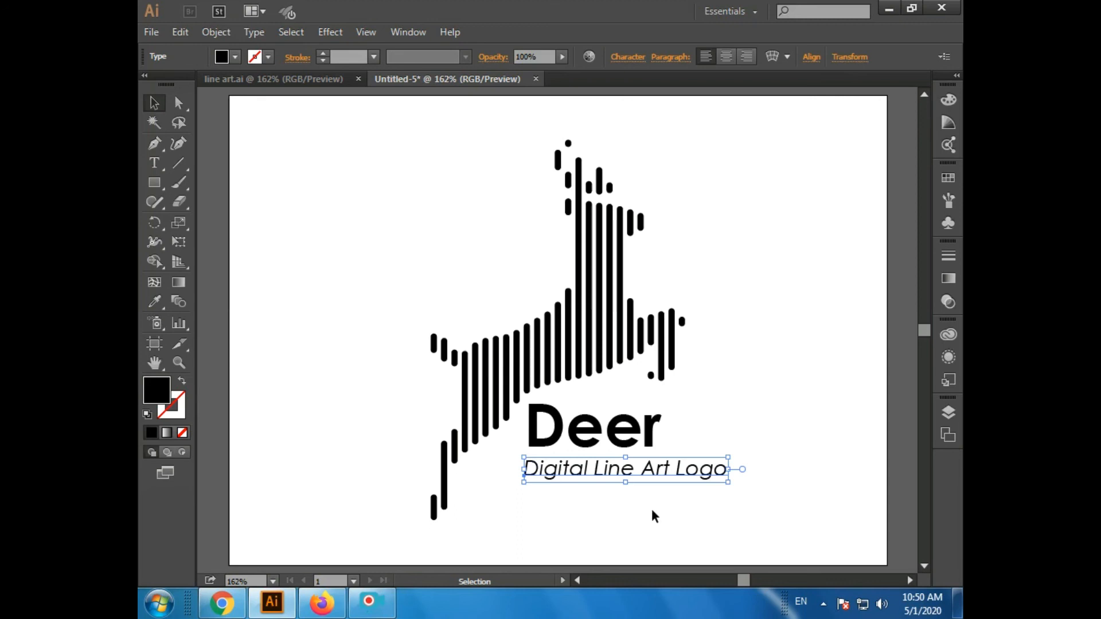
Step: Paste a duplicate of the striped deer group in front and place it at about a quarter size in the artboard's lower-right corner
{"action": "left_click", "coordinate": [590, 353]}
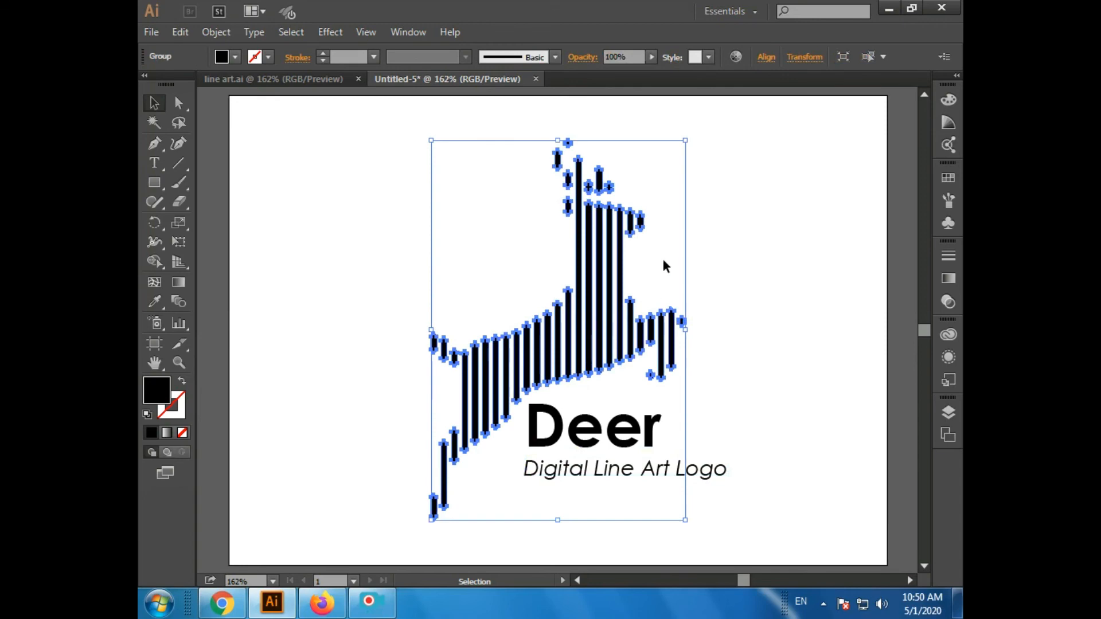
{"action": "key", "text": "a"}
{"action": "key", "text": "v"}
{"action": "left_click", "coordinate": [180, 32]}
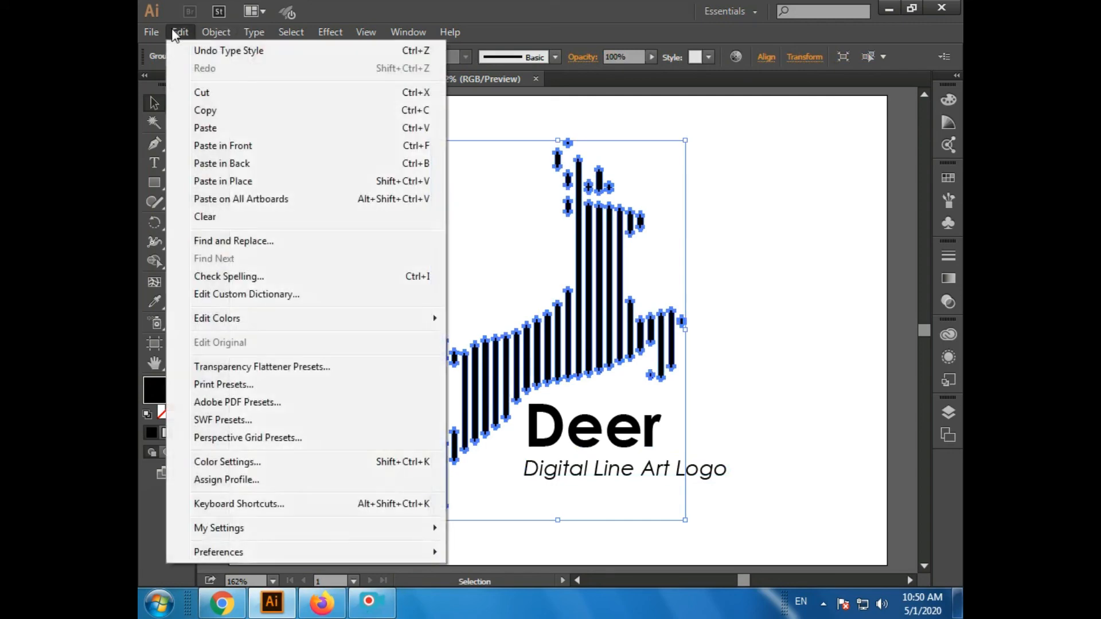
{"action": "left_click", "coordinate": [202, 148]}
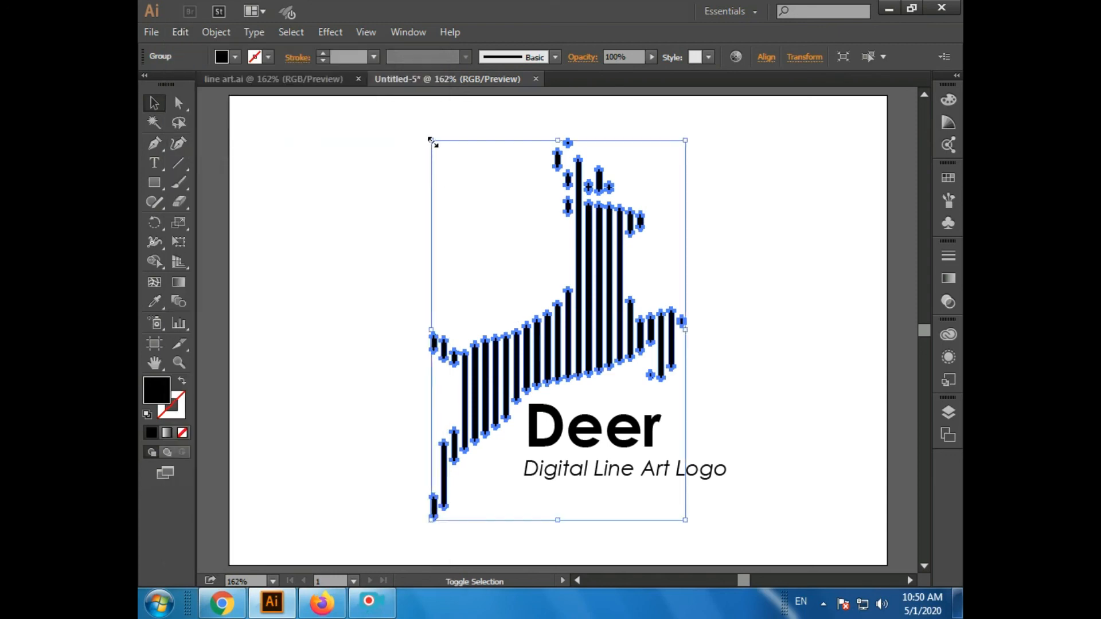
{"action": "left_click_drag", "start_coordinate": [430, 140], "coordinate": [618, 333]}
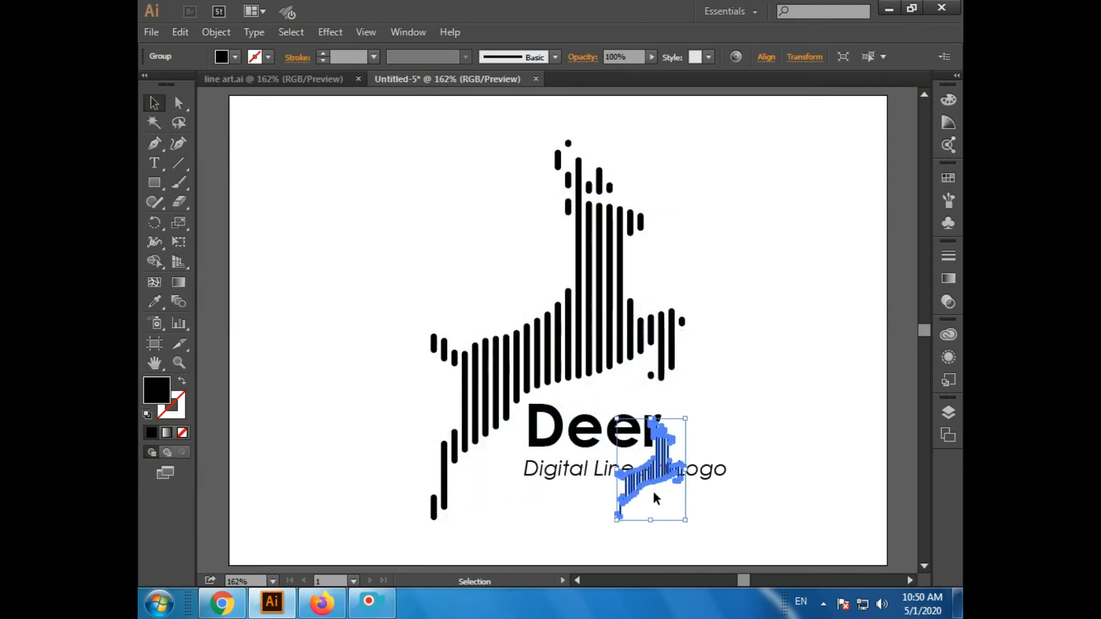
{"action": "left_click_drag", "start_coordinate": [652, 488], "coordinate": [817, 515]}
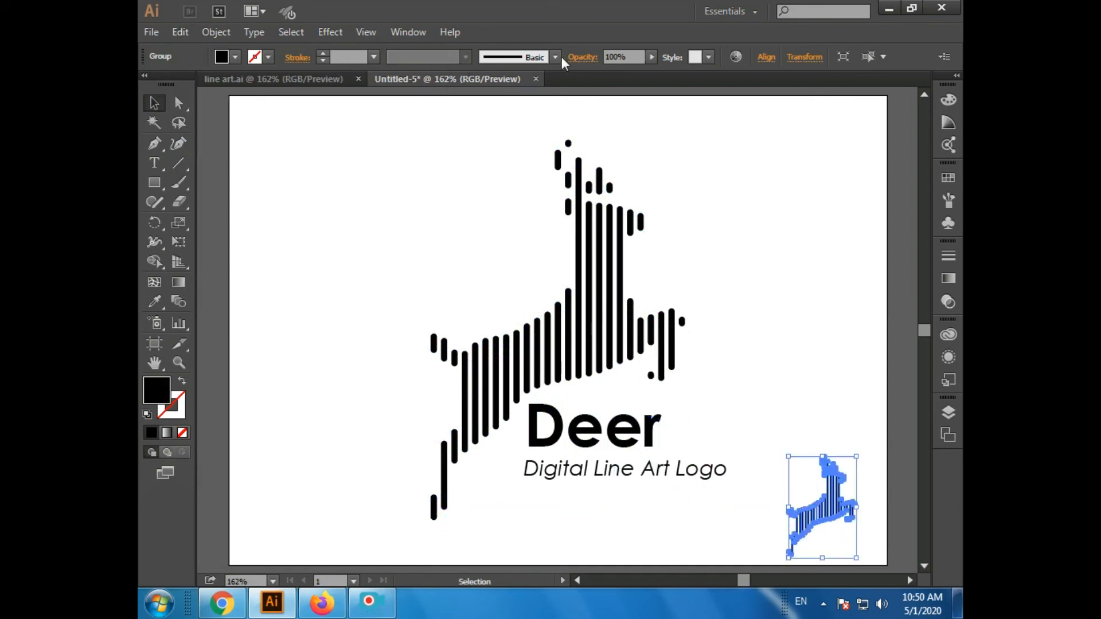
Step: Set the small deer copy's opacity to 20% and deselect it
{"action": "left_click_drag", "start_coordinate": [636, 56], "coordinate": [566, 66]}
{"action": "type", "text": "20"}
{"action": "key", "text": "Return"}
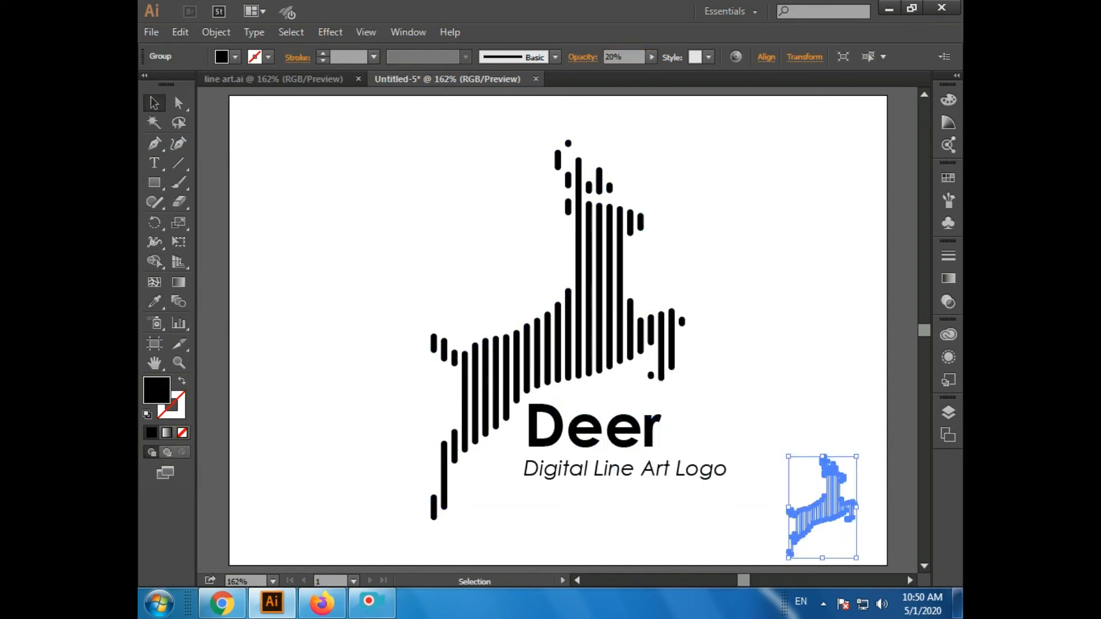
{"action": "left_click", "coordinate": [748, 194]}
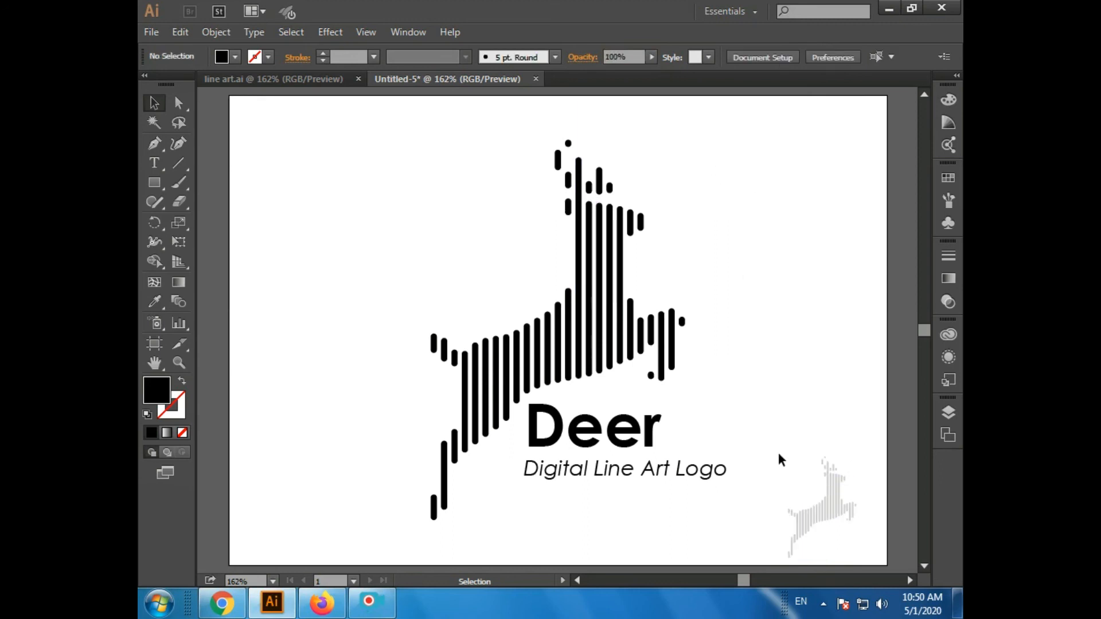
{"action": "key", "text": "ctrl+minus"}
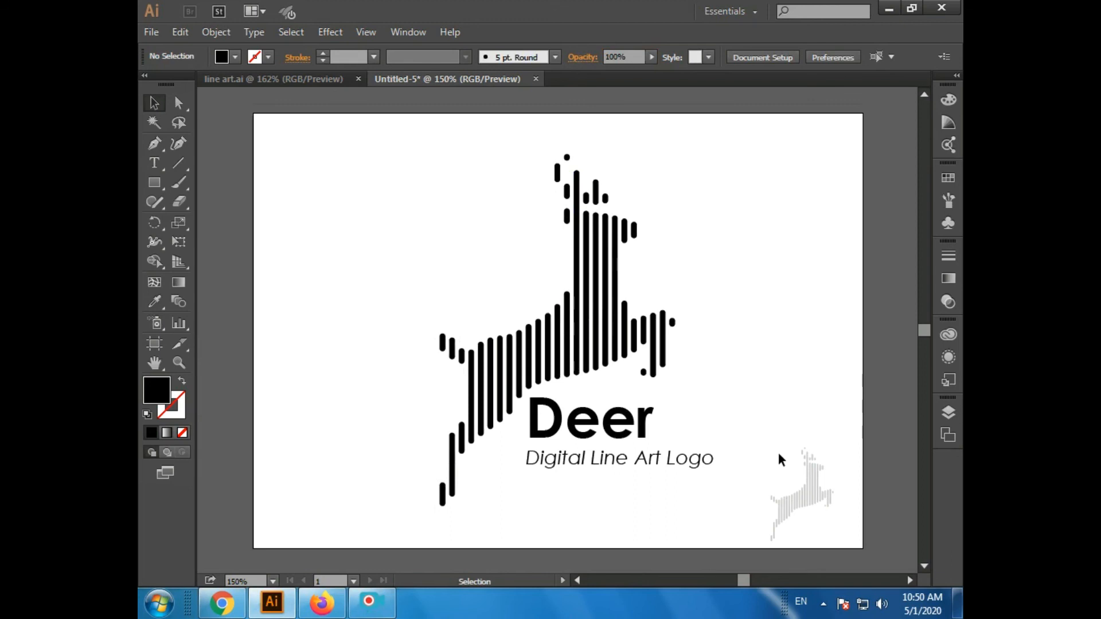
{"action": "left_click", "coordinate": [374, 610]}
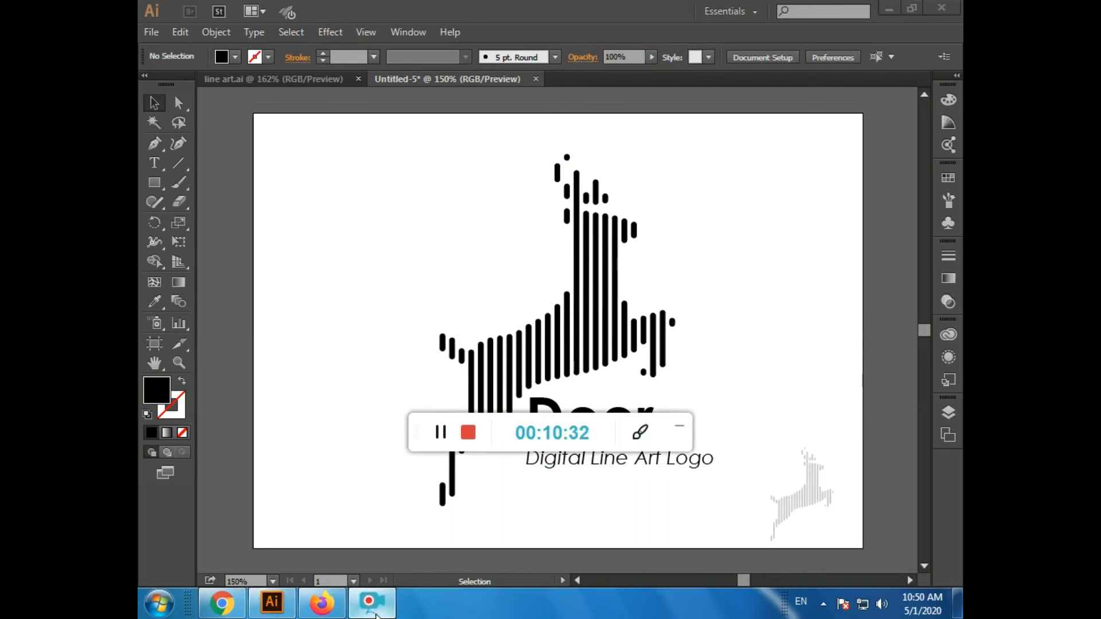